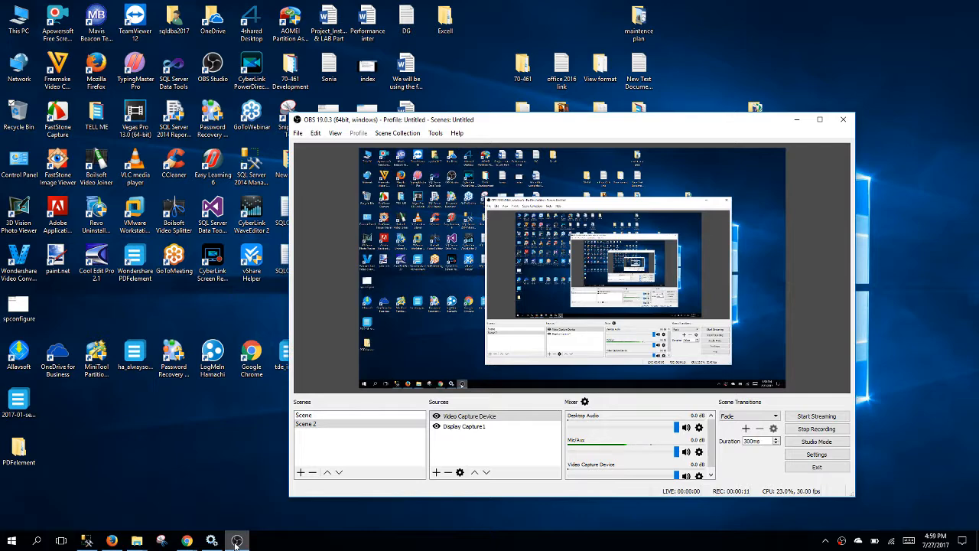
Switch to SQL Server Management Studio and create a database named DBTran on the DEVELOPMENT server.
click(236, 541)
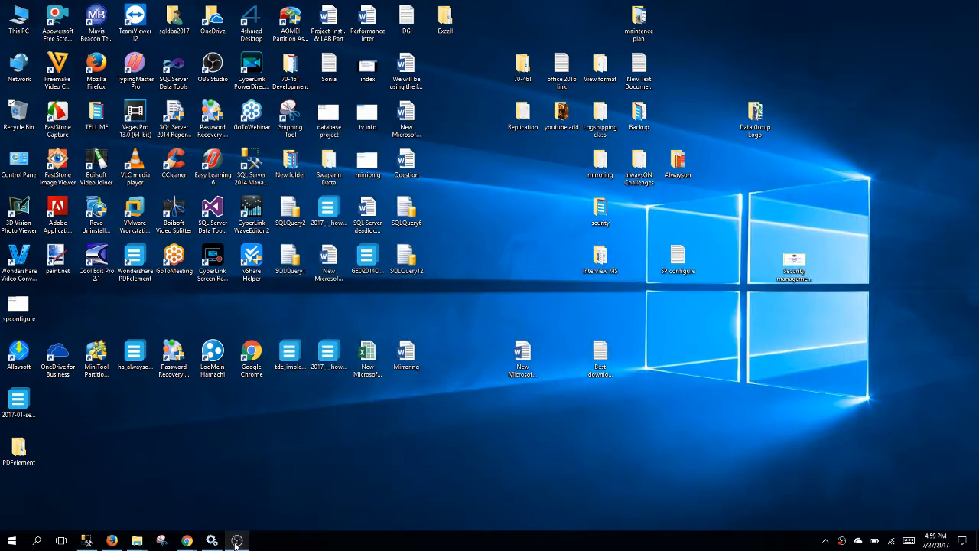
click(88, 543)
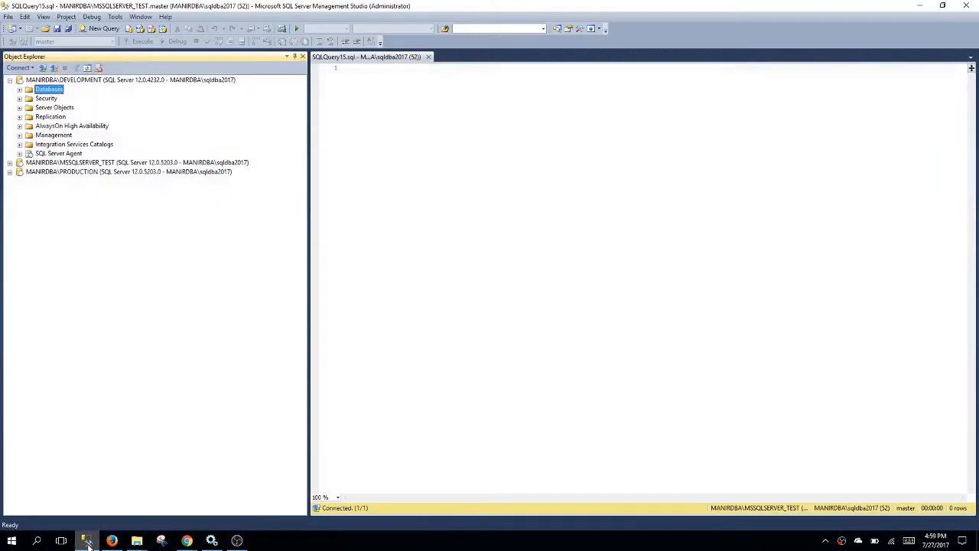
right_click(48, 91)
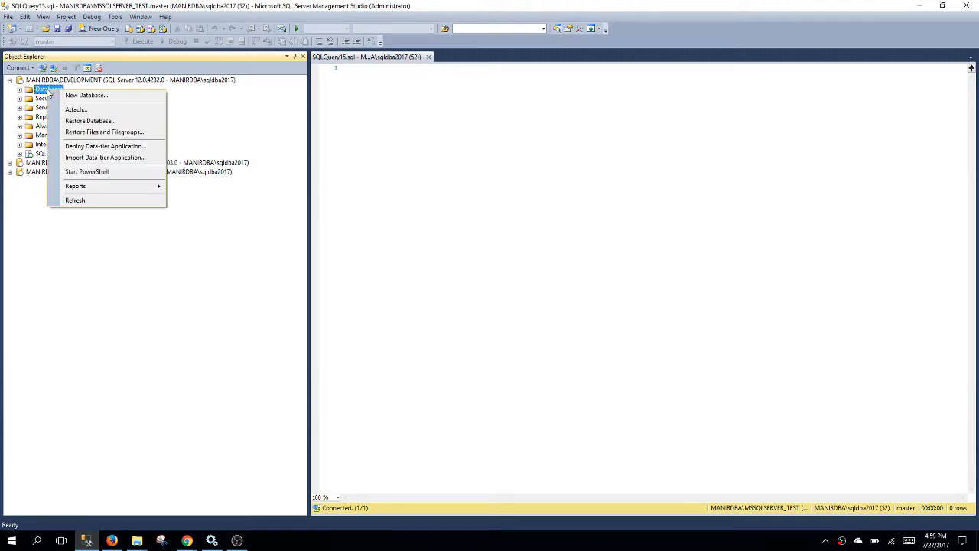
click(108, 95)
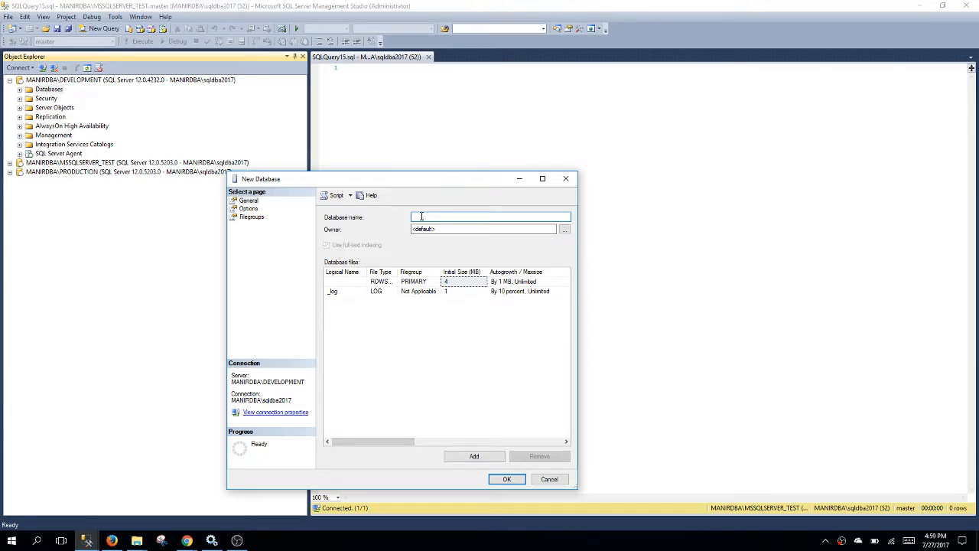
text(DBTran)
click(507, 478)
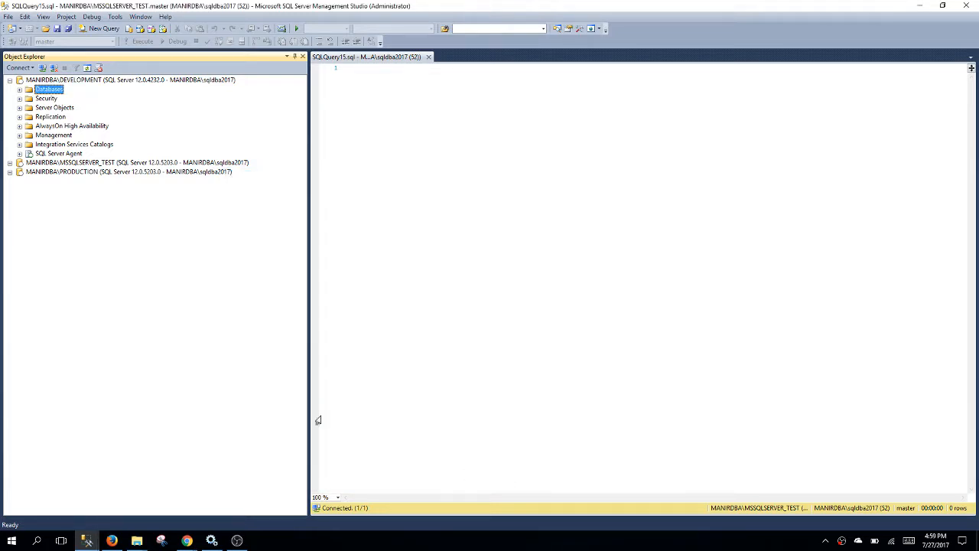
Start a new table design in the DBTran database of the DEVELOPMENT server.
click(20, 90)
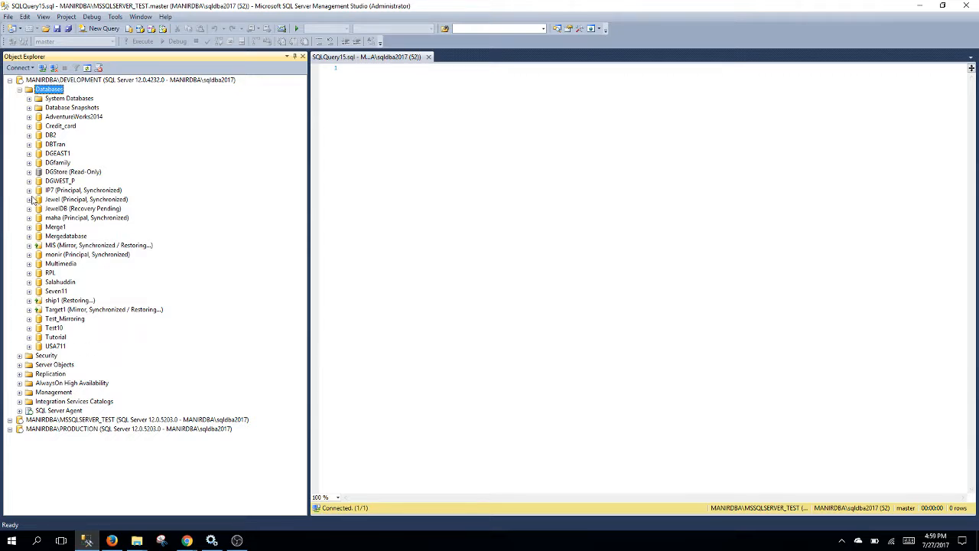
click(48, 144)
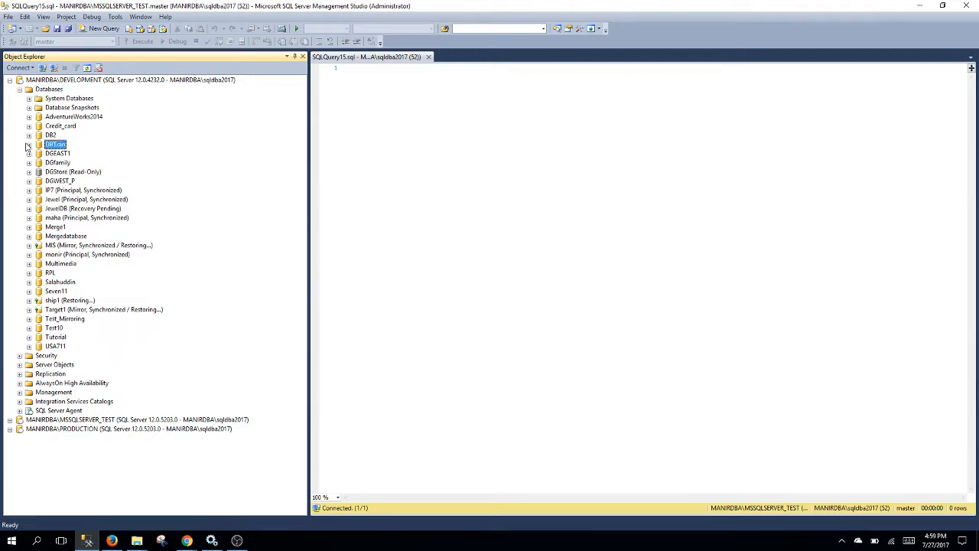
click(29, 145)
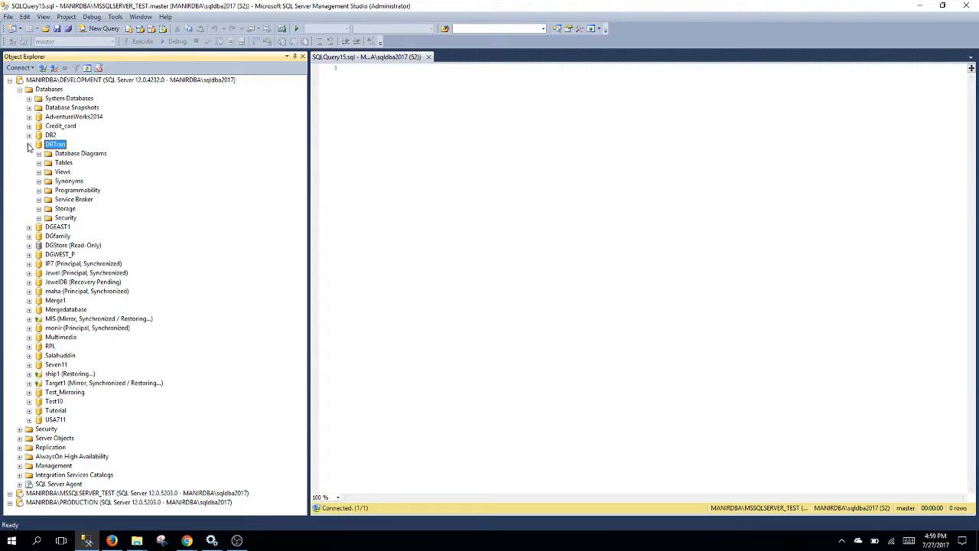
right_click(66, 164)
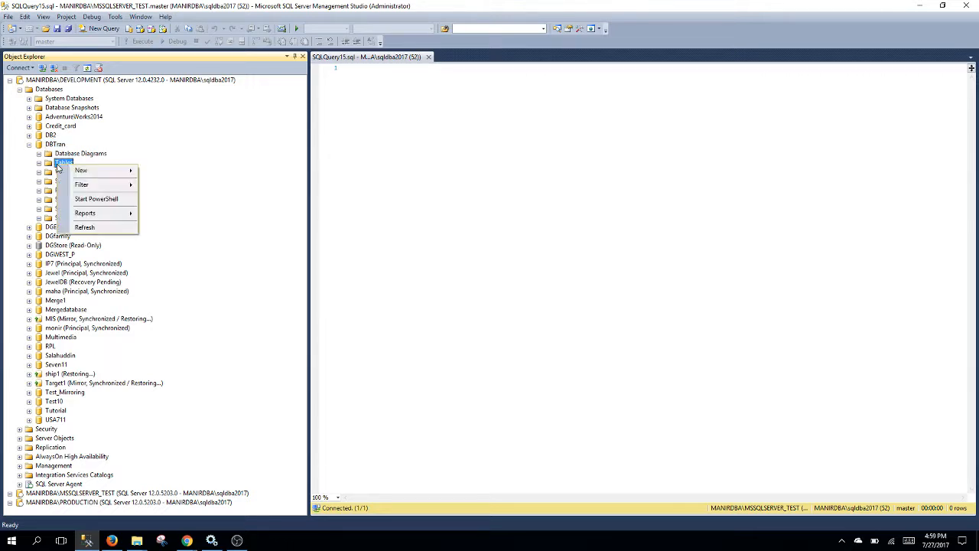
mouse_move(105, 170)
click(234, 172)
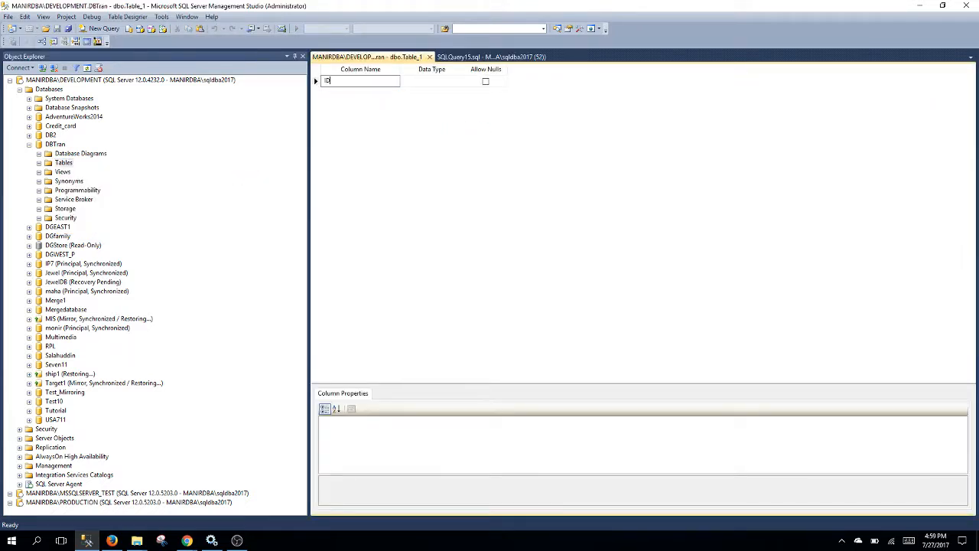
Define two table columns: ID with data type int and Name with data type nchar(10).
text(ID)
key(Tab)
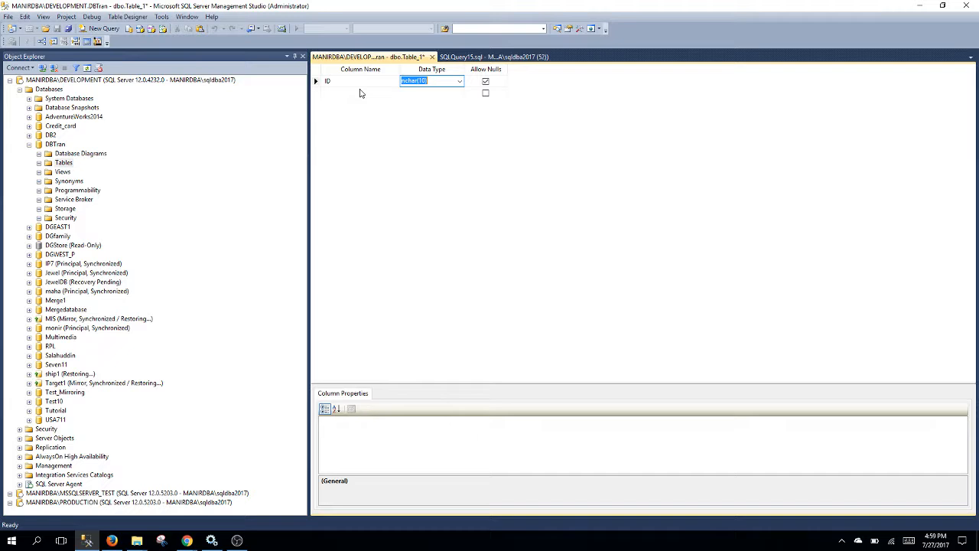
text(int)
key(Tab)
key(Tab)
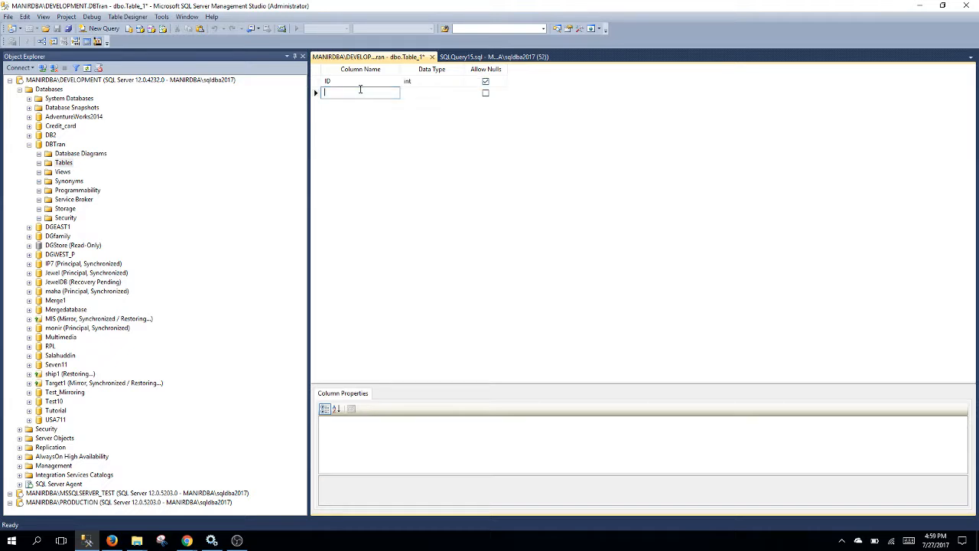
text(Name)
key(Tab)
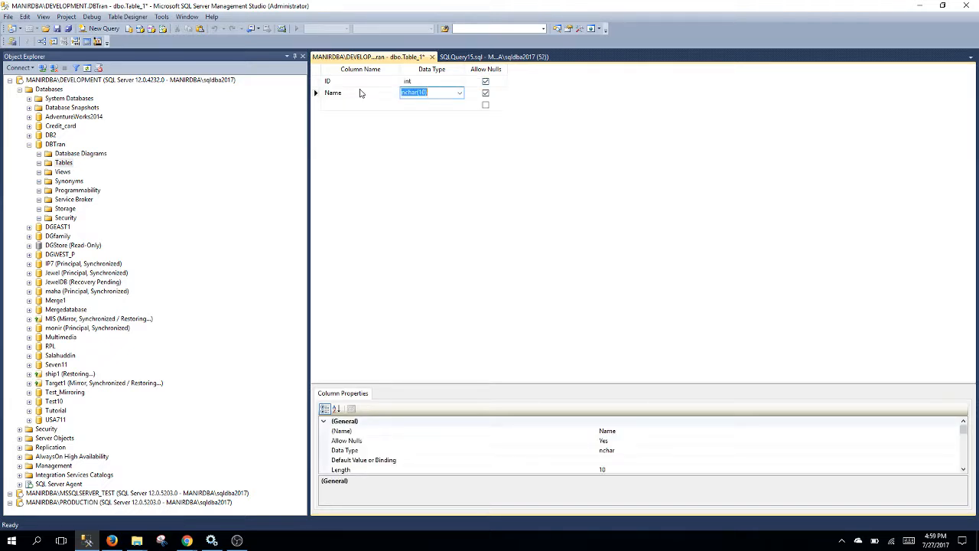
Make the ID column the primary key, save the table as Table_1 and close its design.
click(318, 81)
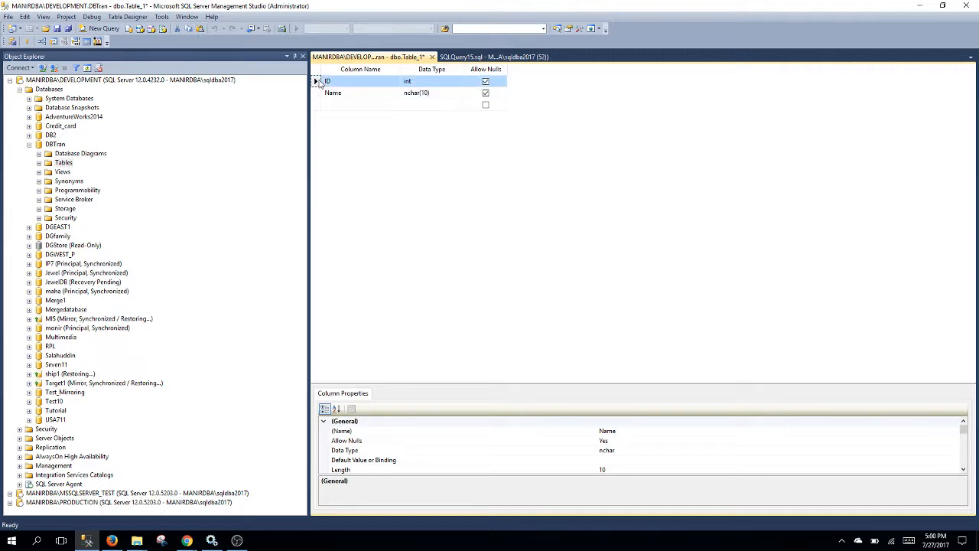
right_click(318, 83)
click(361, 89)
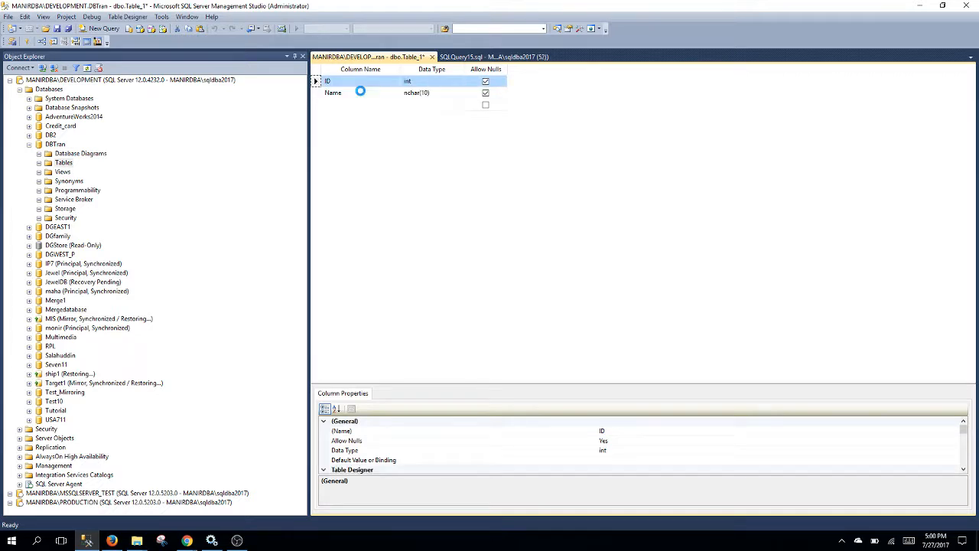
key(ctrl+s)
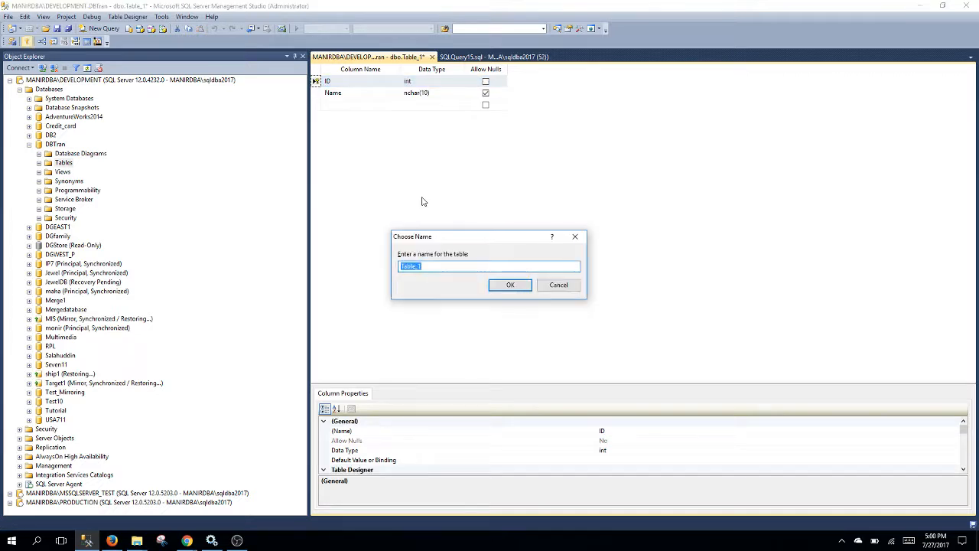
click(510, 287)
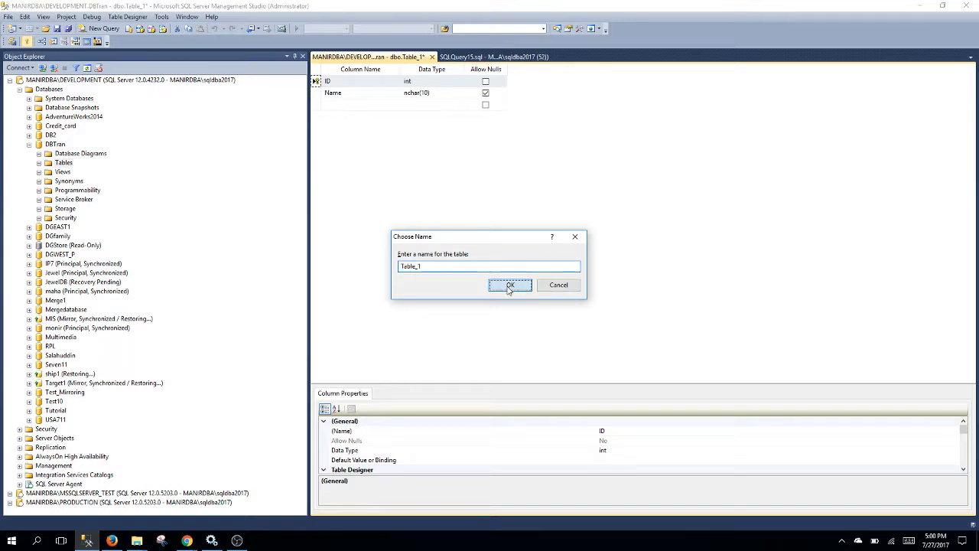
click(430, 57)
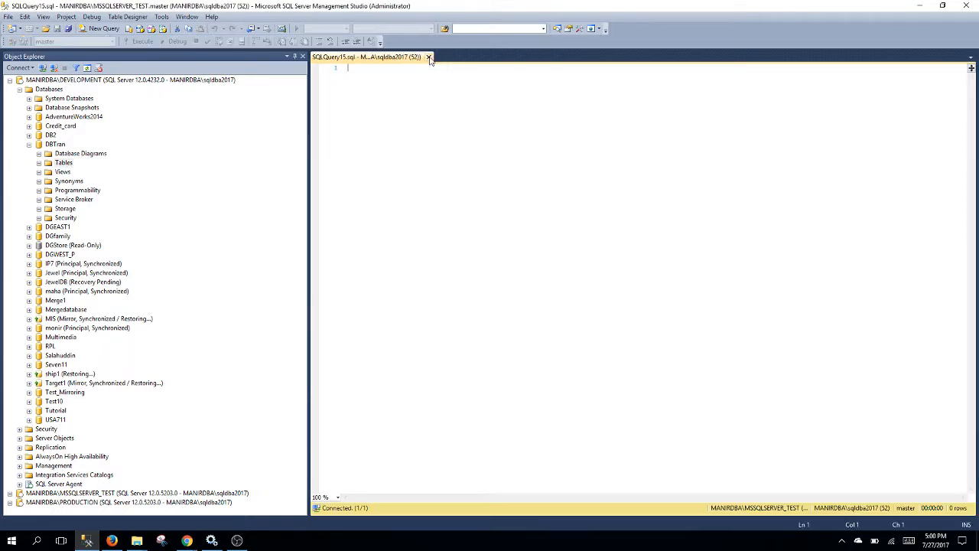
right_click(62, 145)
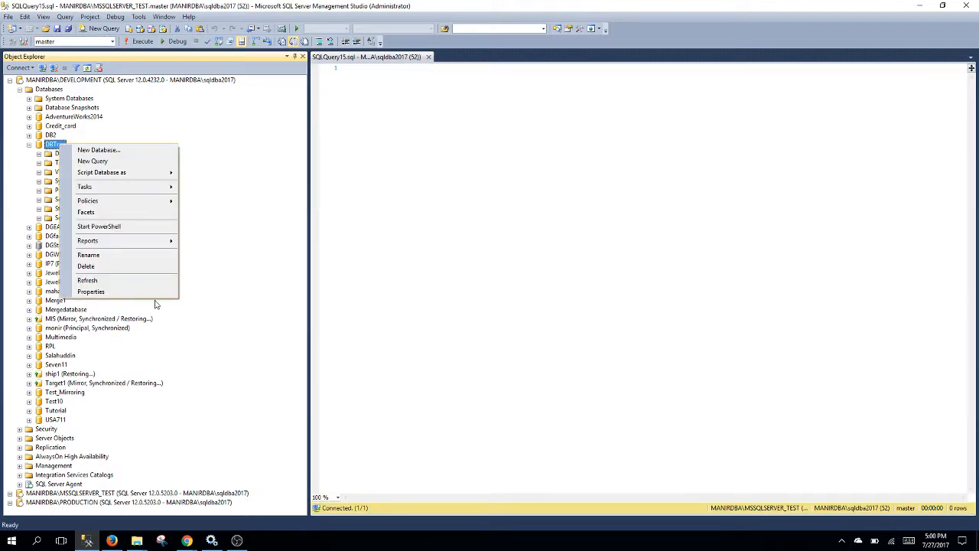
click(105, 256)
click(605, 256)
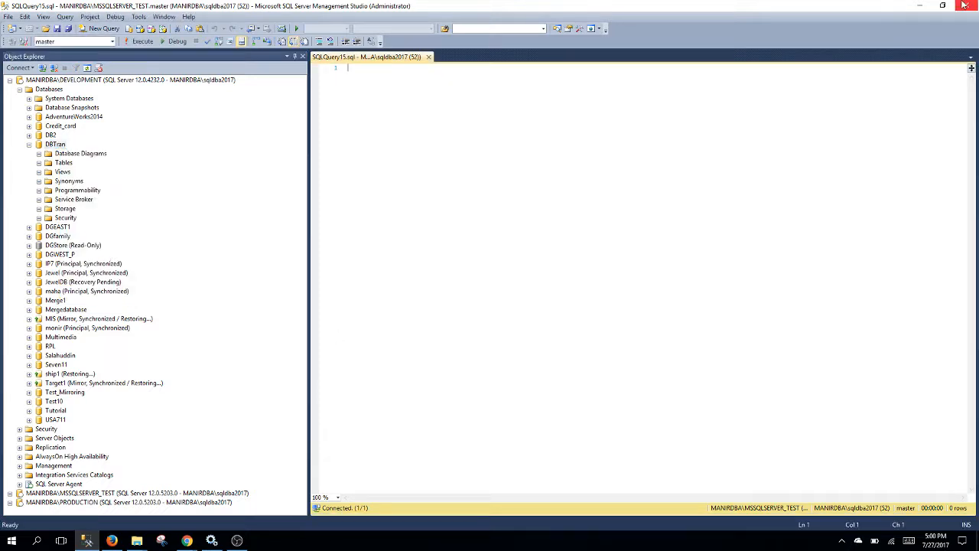
Switch to File Explorer and open the Replication folder inside File Server on the DBA (H:) drive.
click(919, 5)
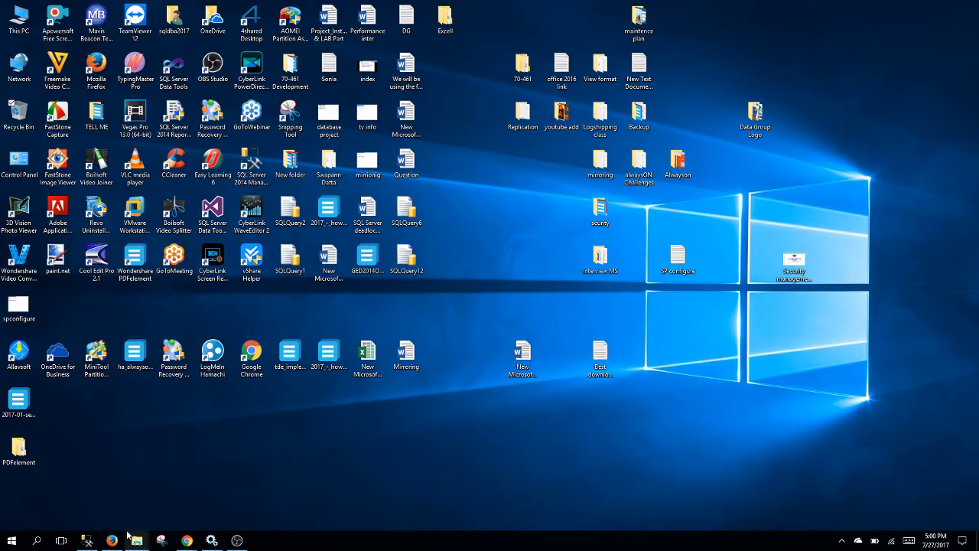
mouse_move(142, 543)
click(246, 501)
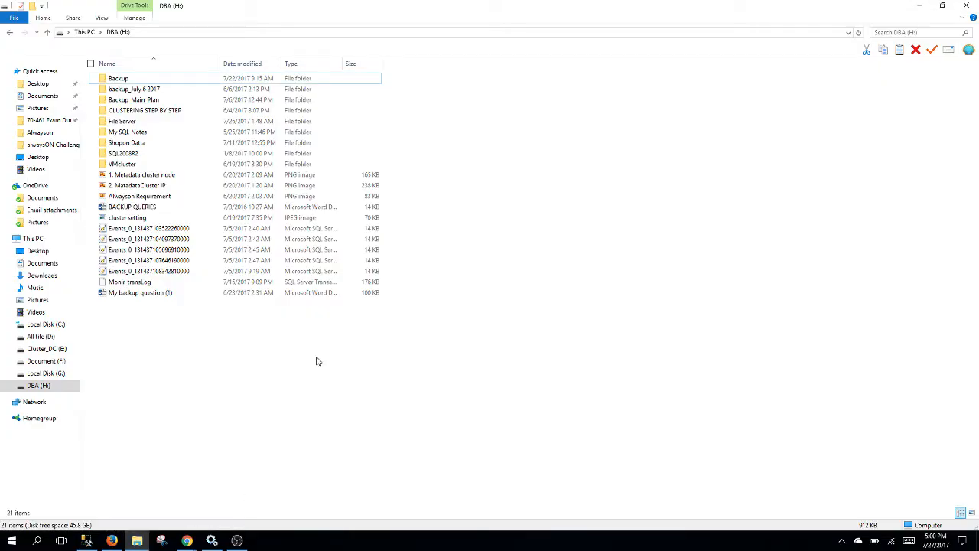
double_click(140, 121)
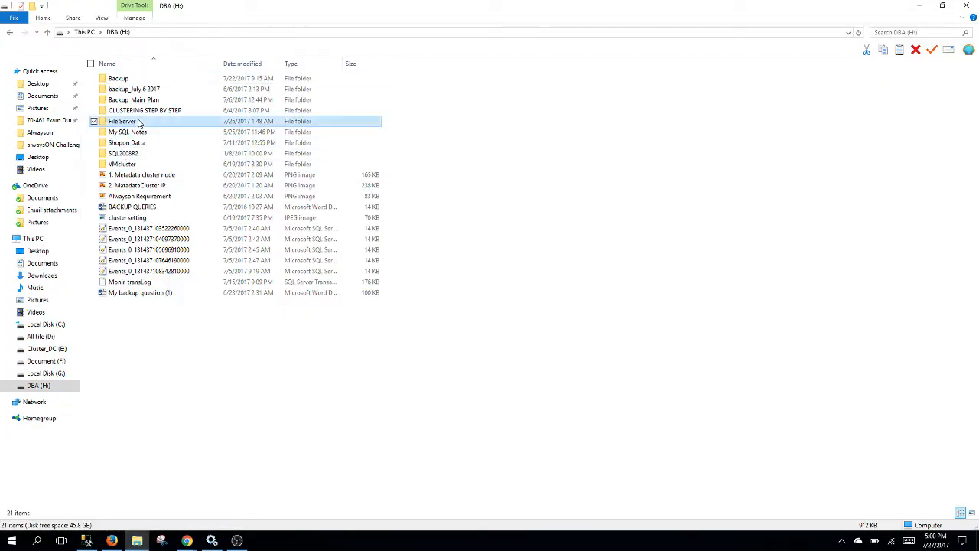
right_click(159, 192)
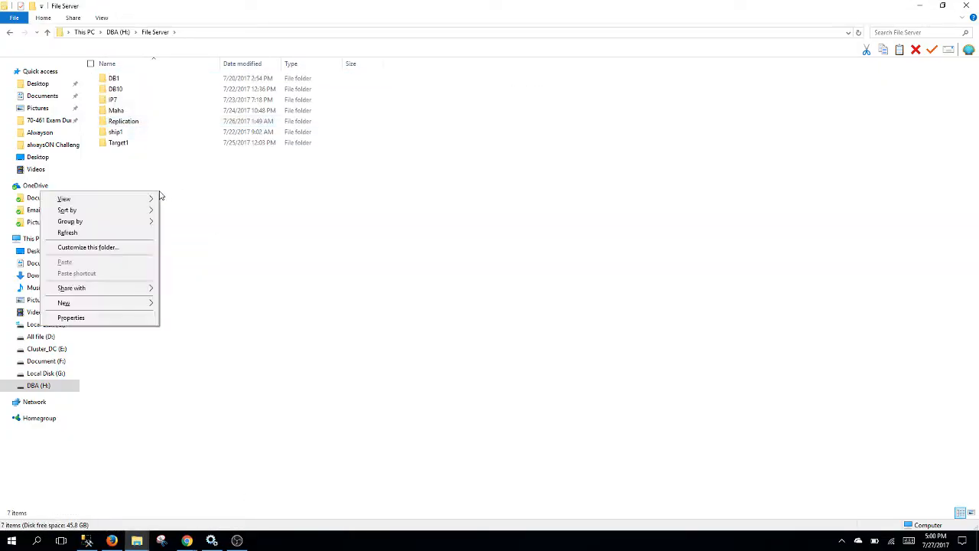
click(141, 124)
double_click(140, 125)
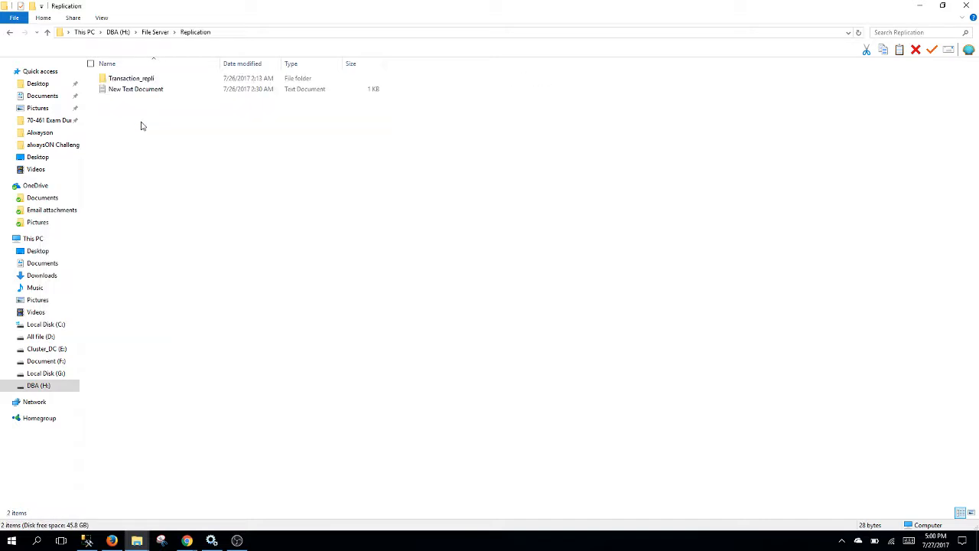
Create a new folder named DBTran inside the Replication folder.
right_click(189, 176)
mouse_move(137, 287)
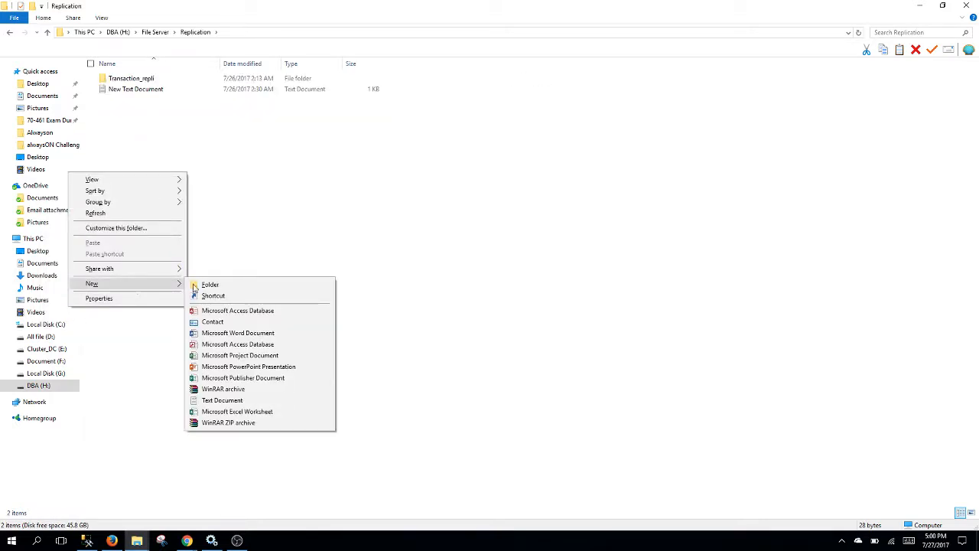
click(205, 283)
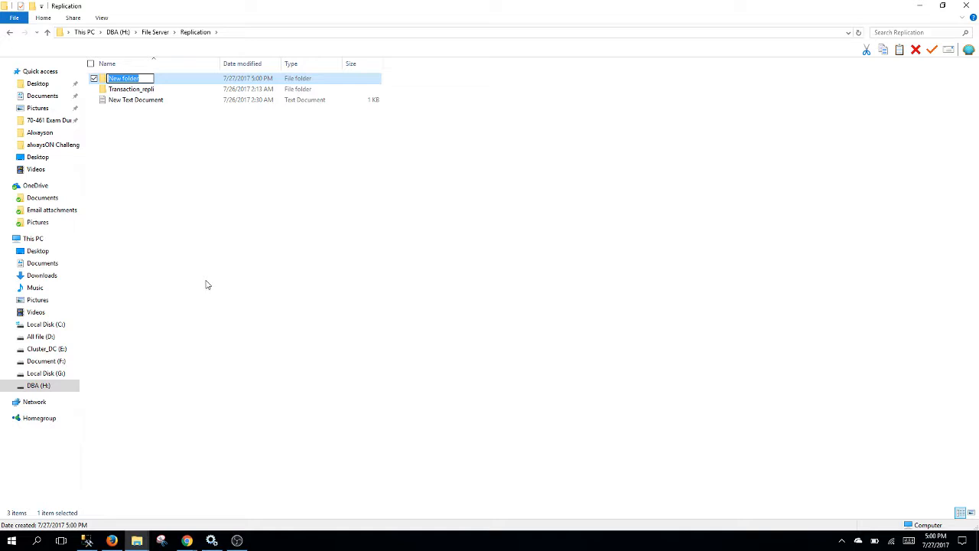
text(DBTran)
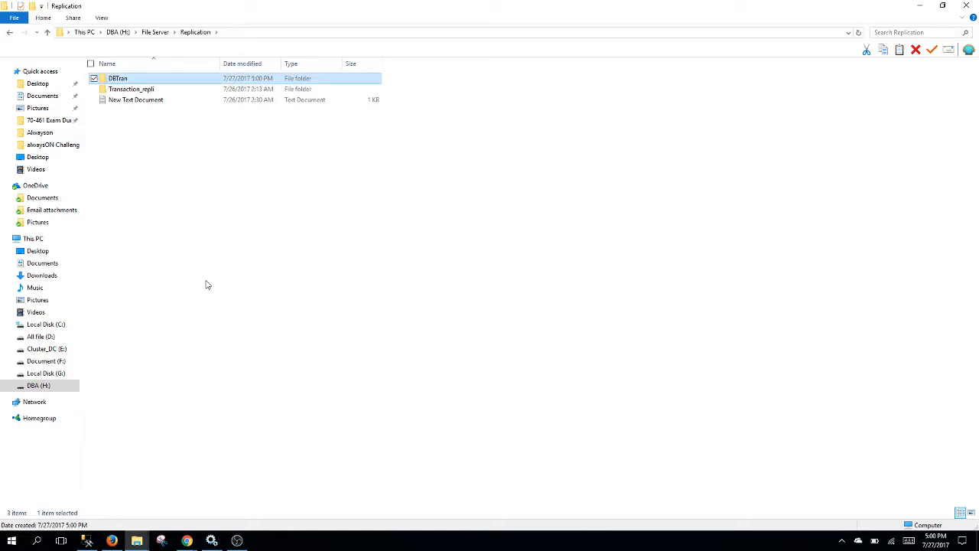
key(Return)
Open the DBTran folder's file sharing settings and add the SQLADMIN account to the people to share with.
right_click(127, 79)
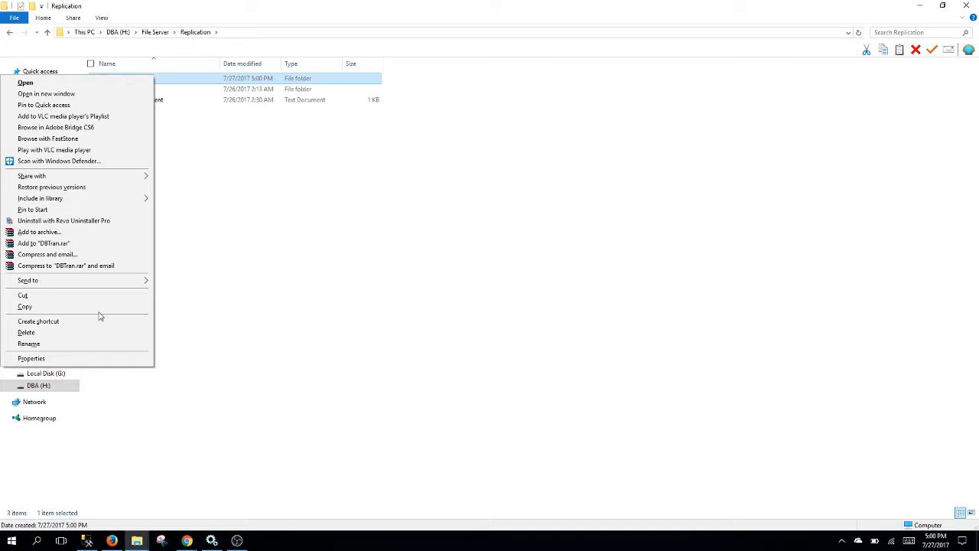
click(51, 358)
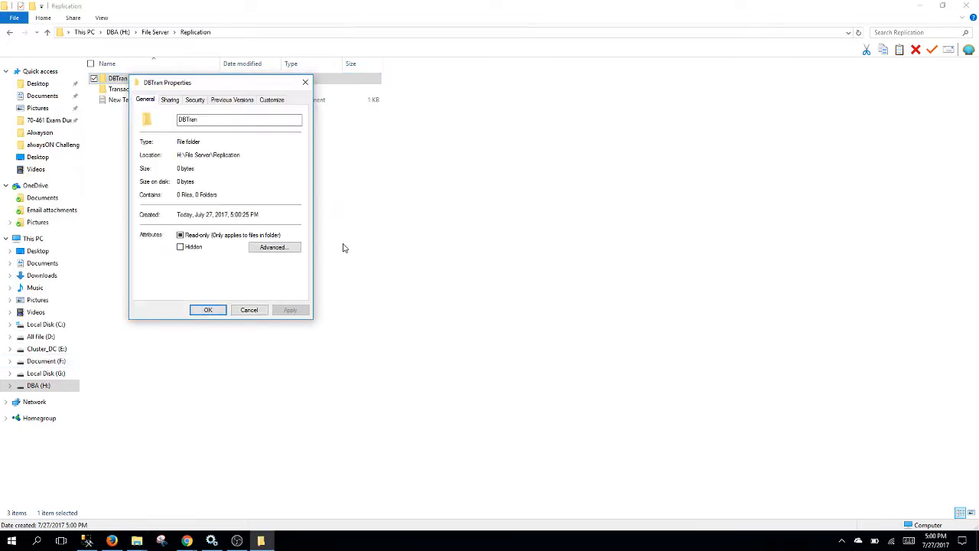
click(171, 100)
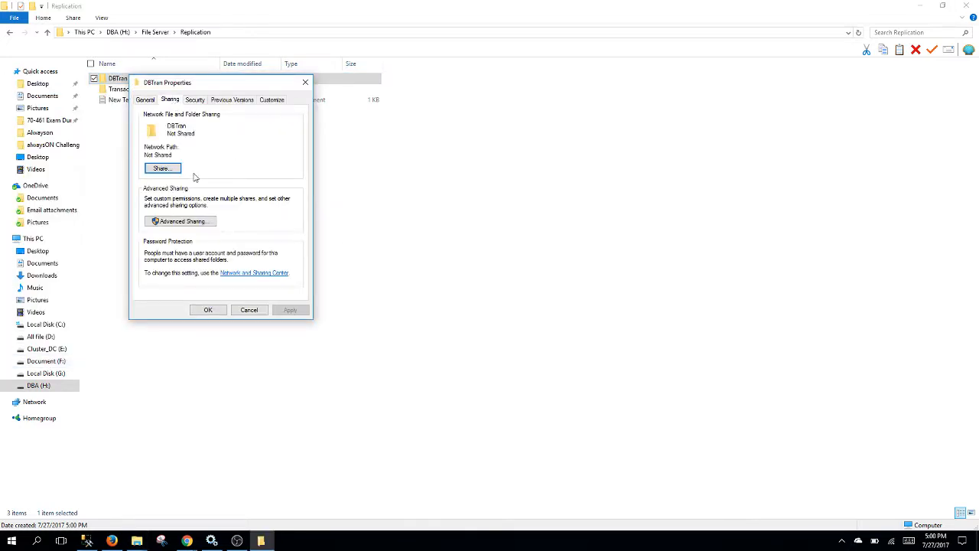
click(161, 170)
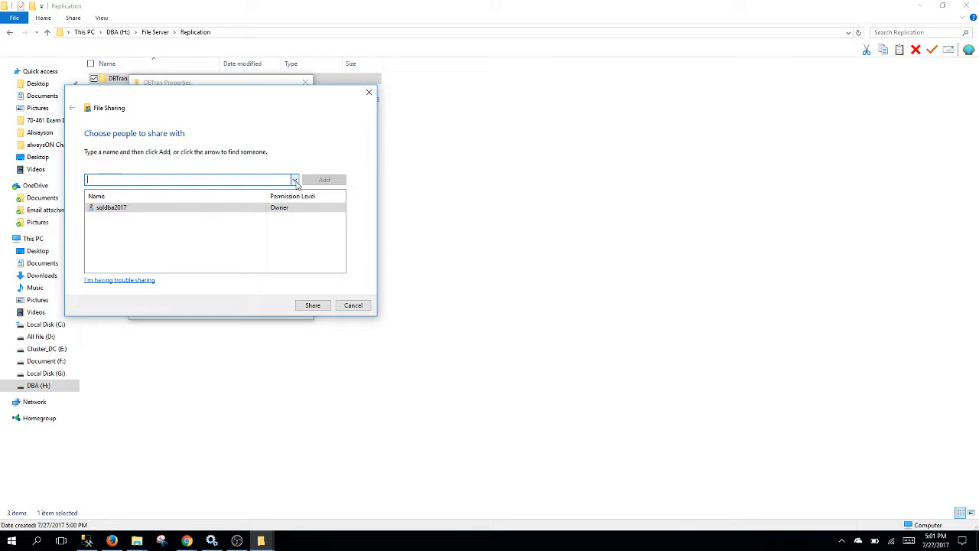
click(296, 182)
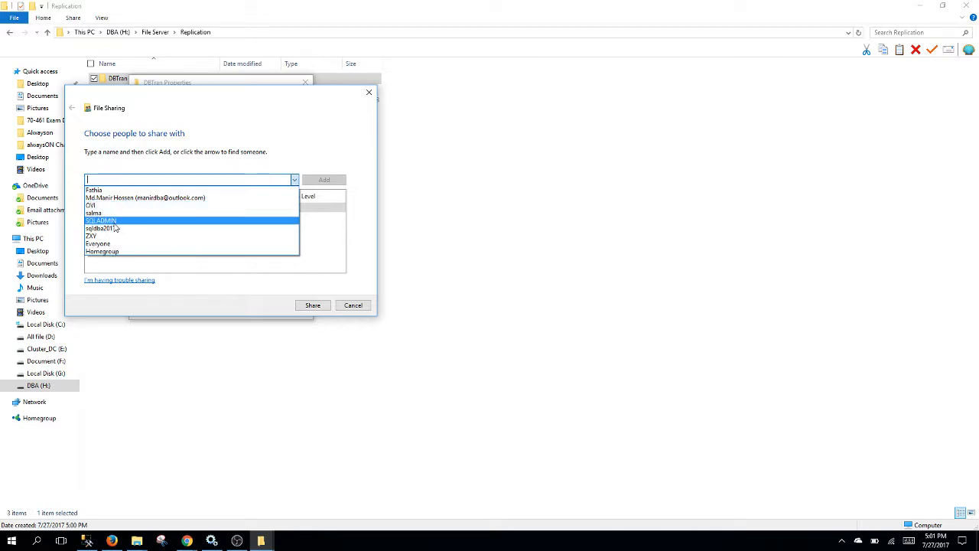
click(113, 221)
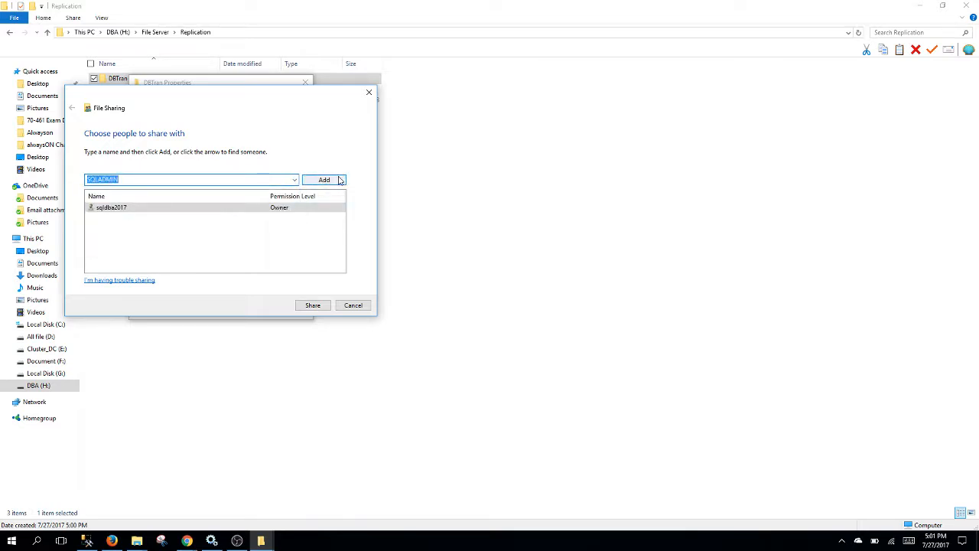
click(334, 179)
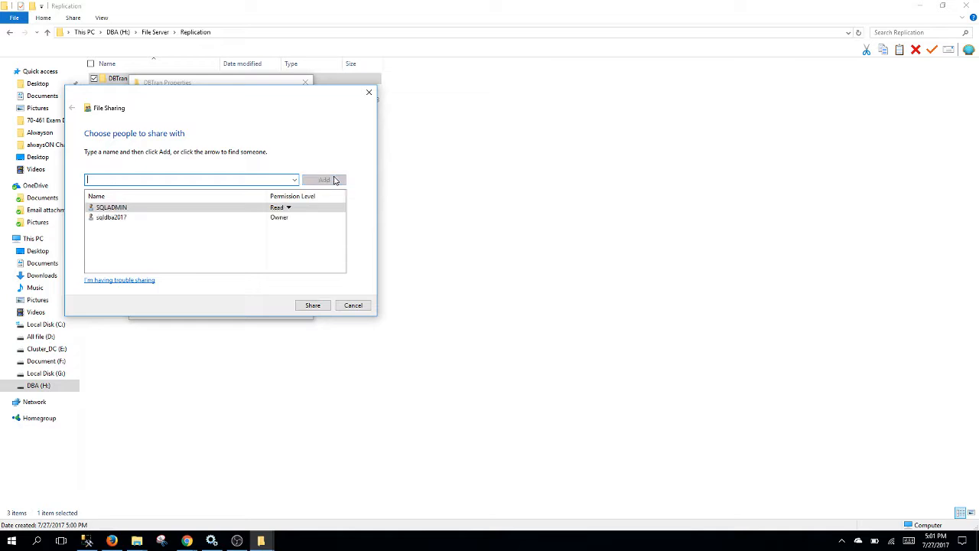
Give SQLADMIN Read/Write permission on the DBTran folder and finish sharing it.
click(288, 207)
click(323, 220)
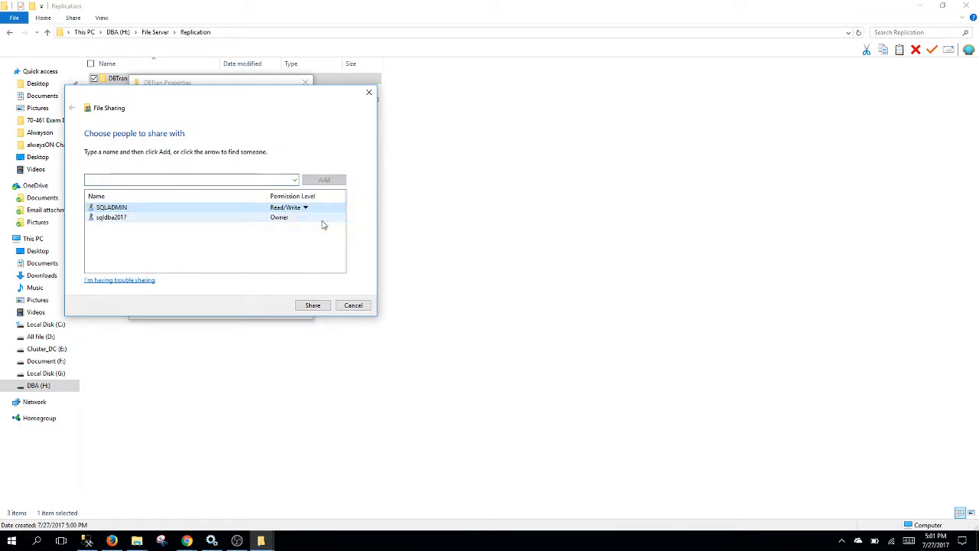
click(296, 221)
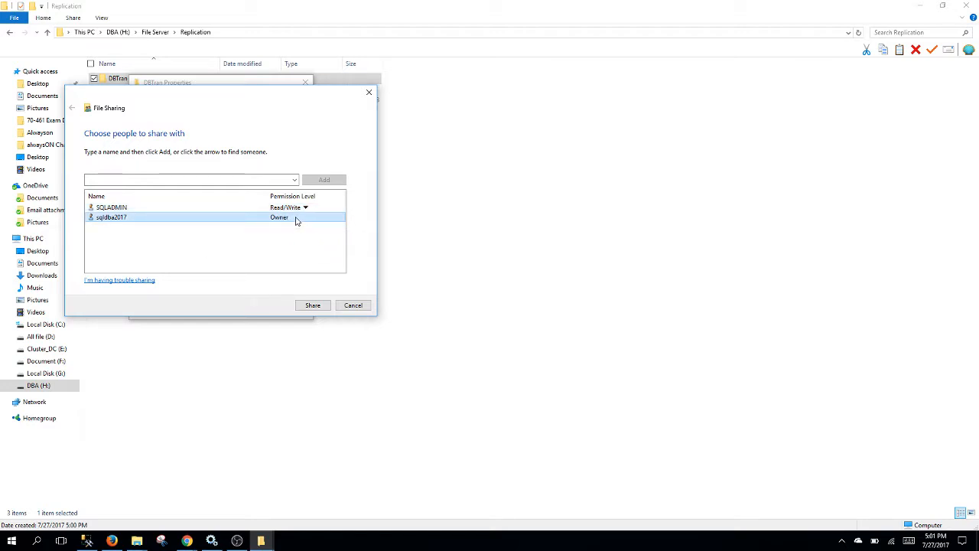
click(325, 306)
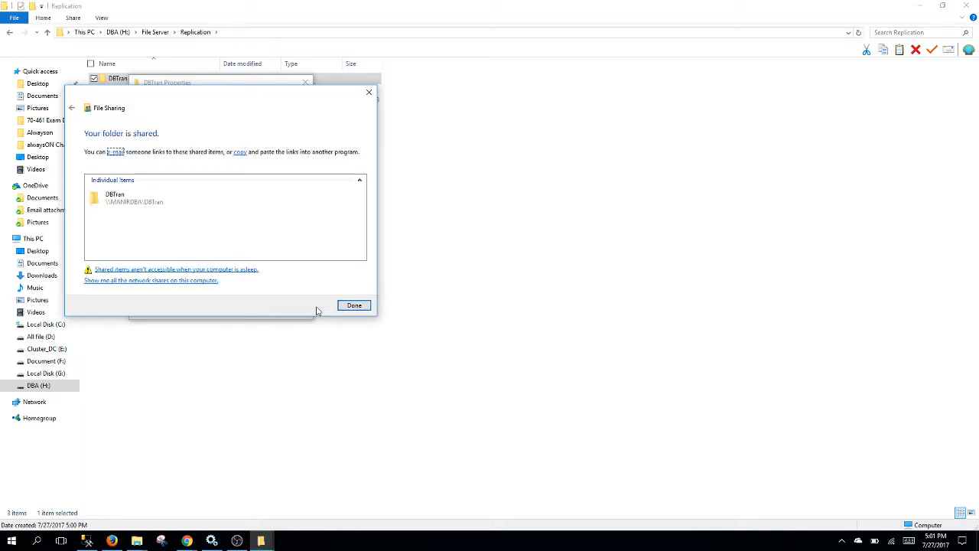
click(351, 306)
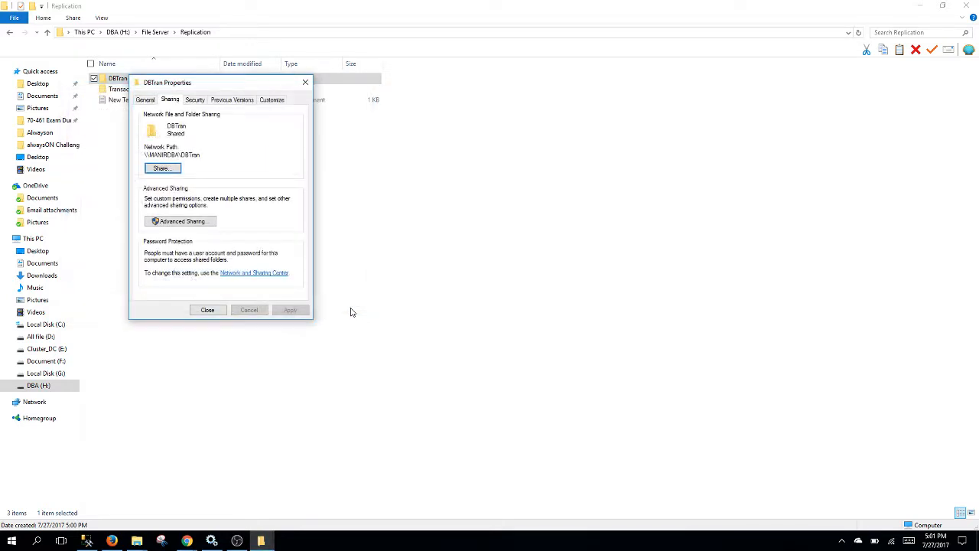
Copy the network path of the DBTran share and open the DBTran folder.
drag(204, 155, 145, 155)
key(ctrl+c)
key(Escape)
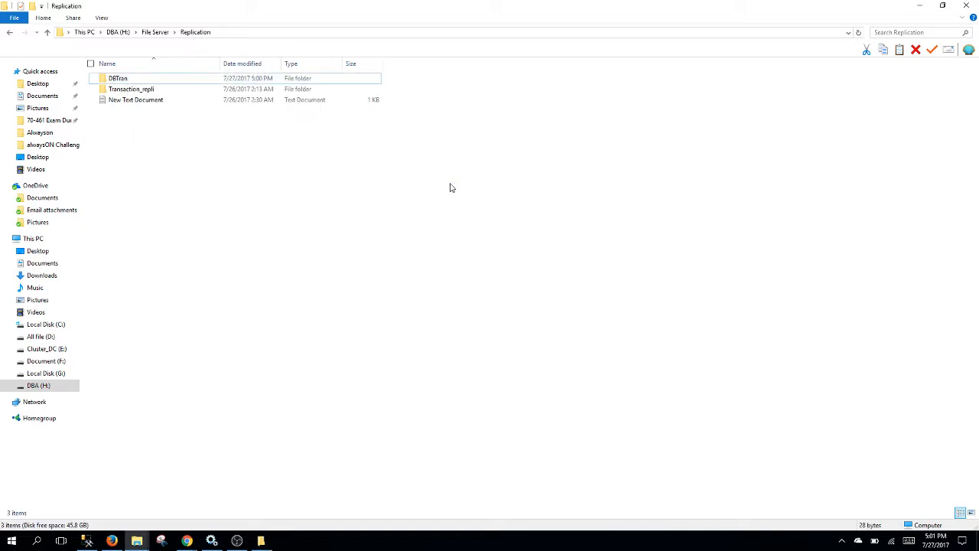
double_click(130, 80)
right_click(187, 137)
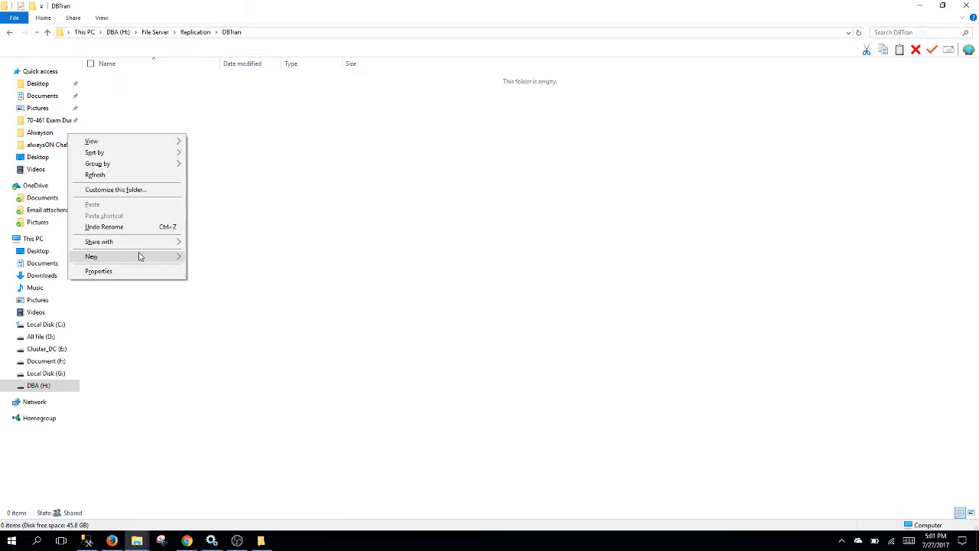
mouse_move(138, 257)
click(227, 263)
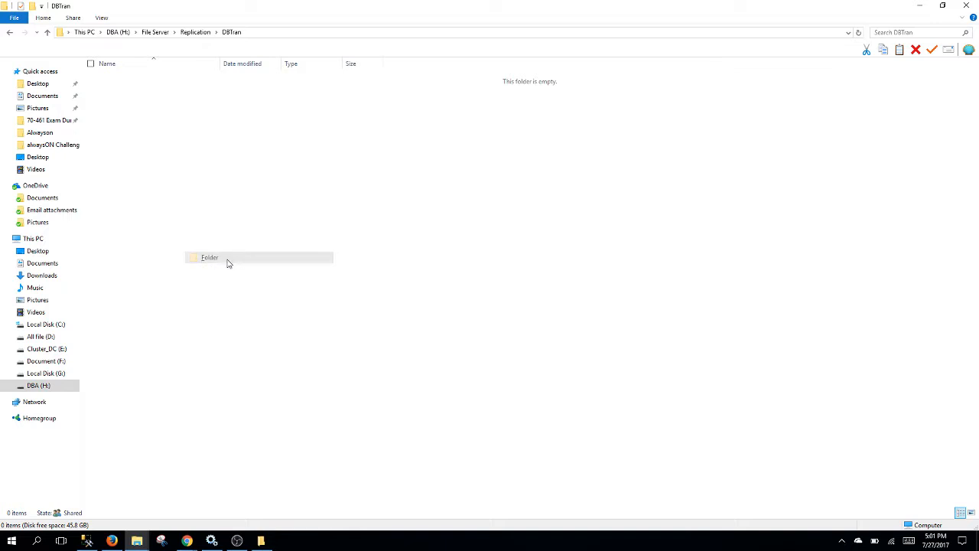
click(226, 205)
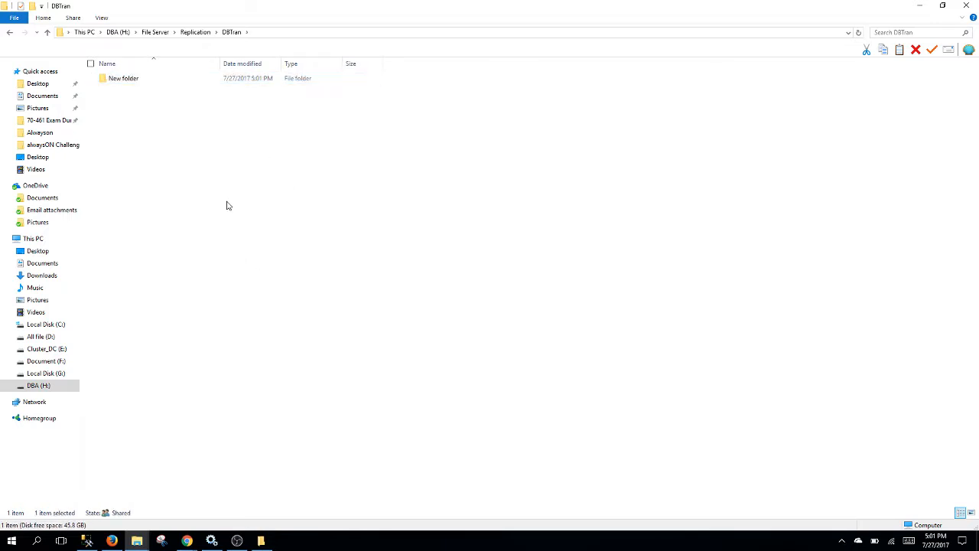
click(125, 82)
key(Delete)
Create a text document with the default name in the DBTran folder and open it.
right_click(126, 85)
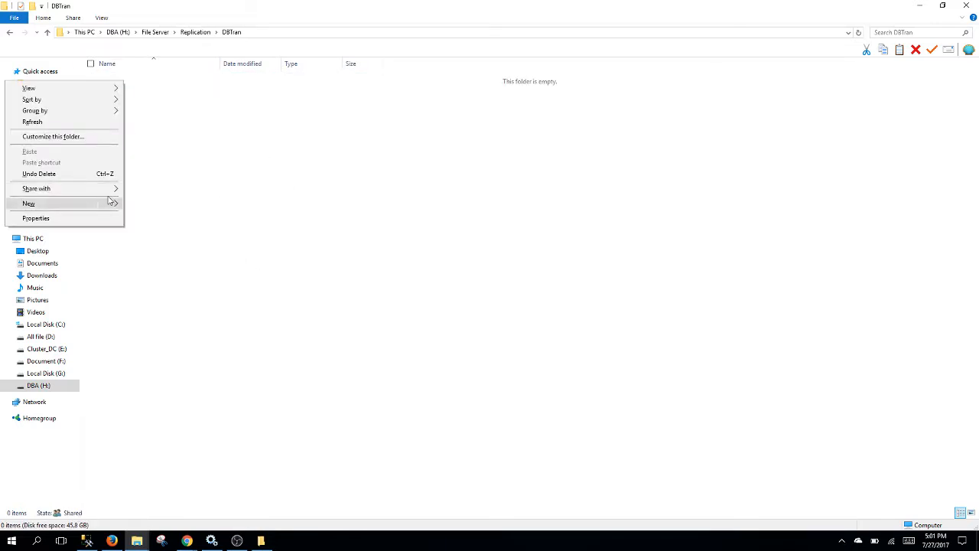
mouse_move(107, 204)
click(157, 320)
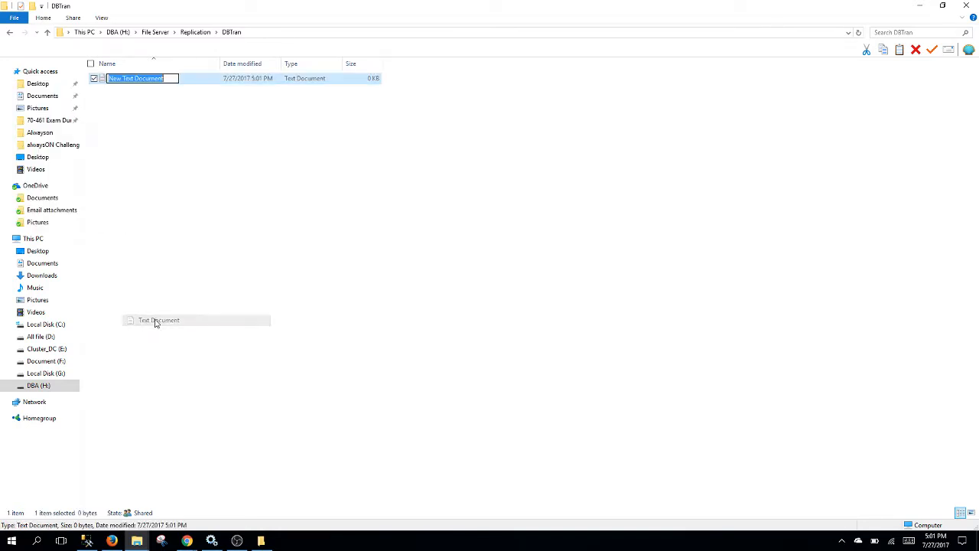
key(Return)
key(Return)
Paste the copied network path into the text document and save the file.
key(ctrl+v)
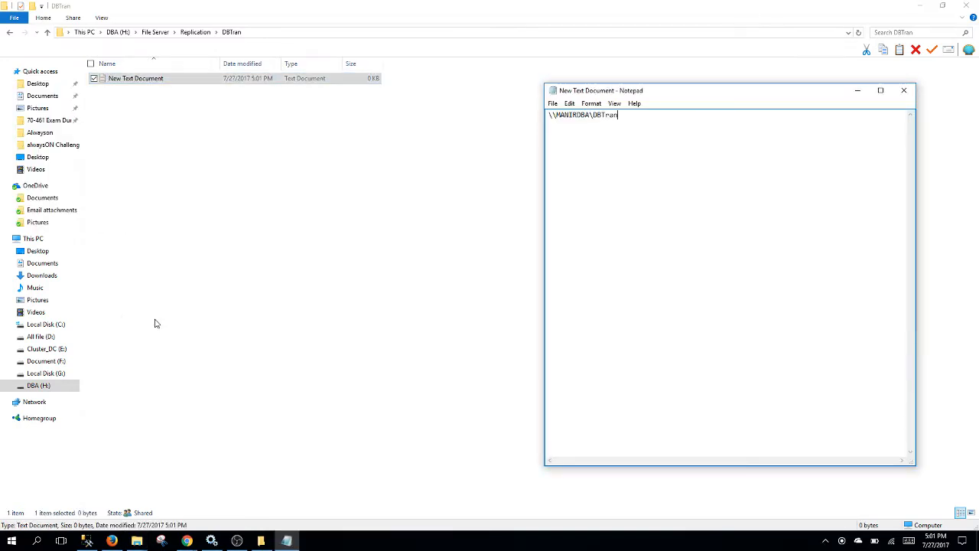
click(549, 106)
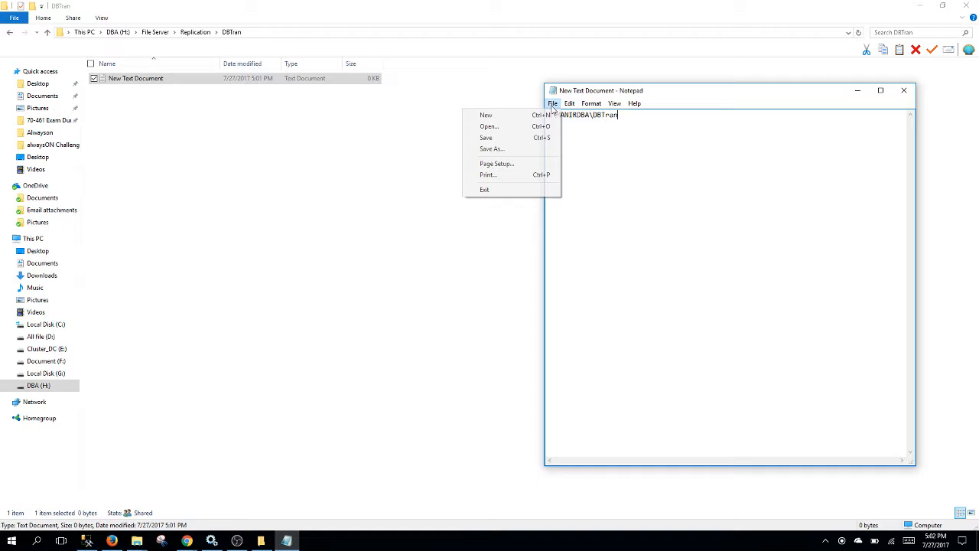
click(487, 138)
key(alt+F4)
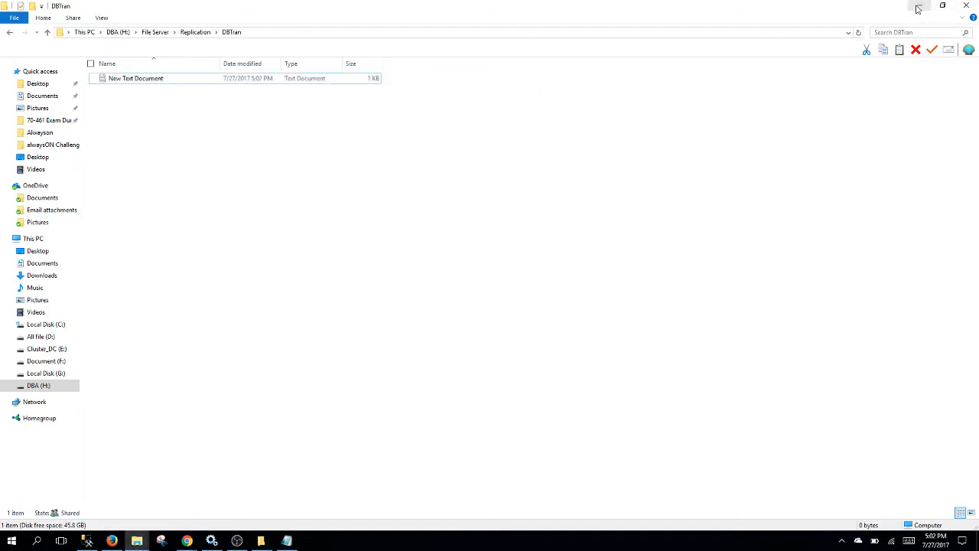
Close the DBTran folder's properties and switch to SQL Server Management Studio.
click(918, 9)
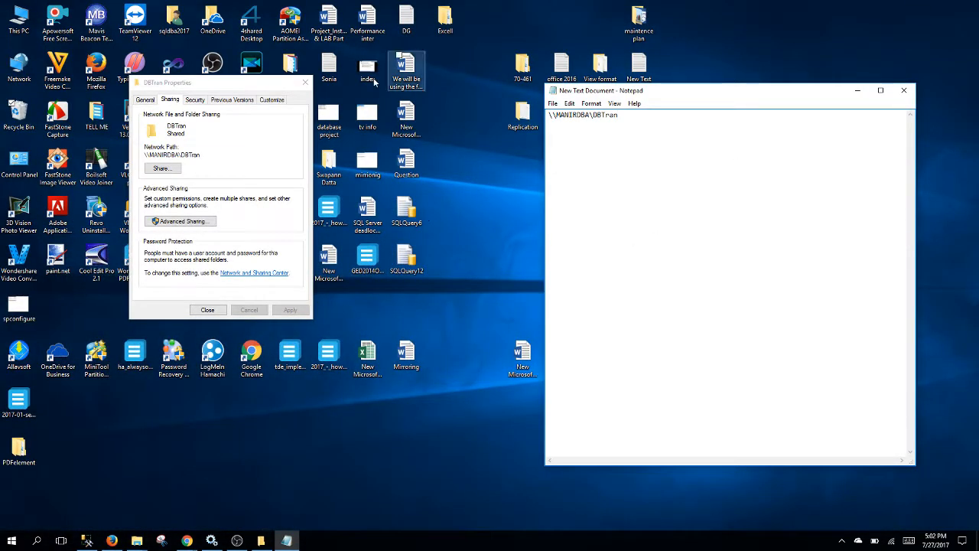
click(305, 82)
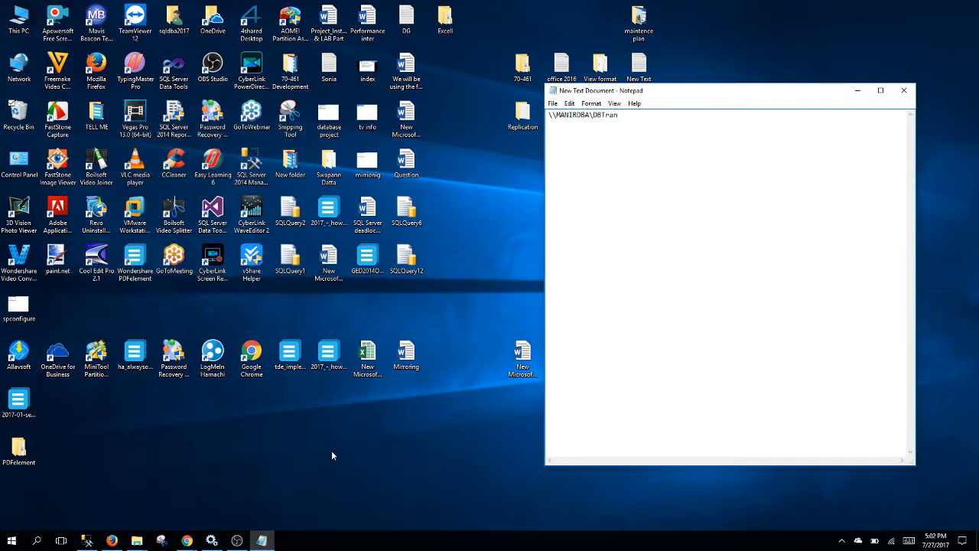
click(88, 541)
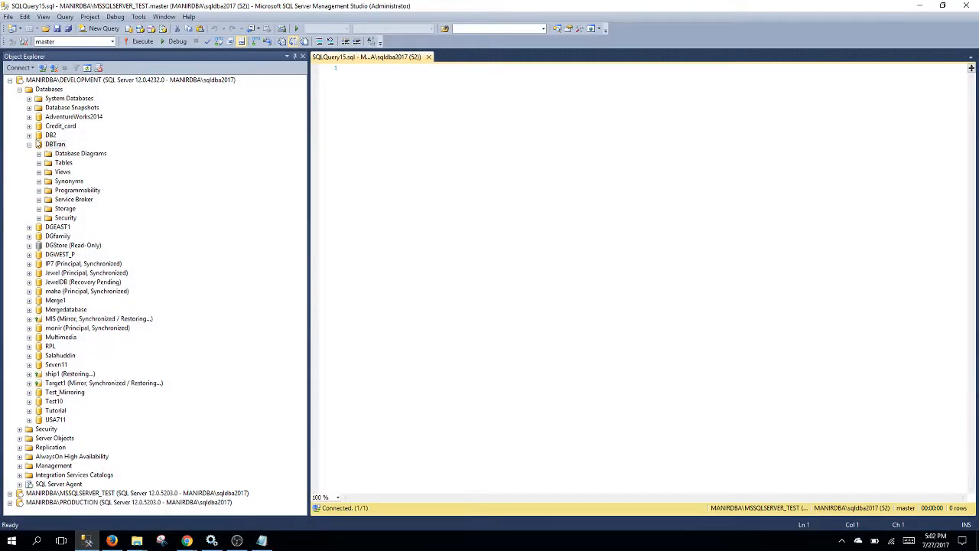
Collapse the DBTran database and look for the Distribution database among the DEVELOPMENT instance's system databases.
click(29, 145)
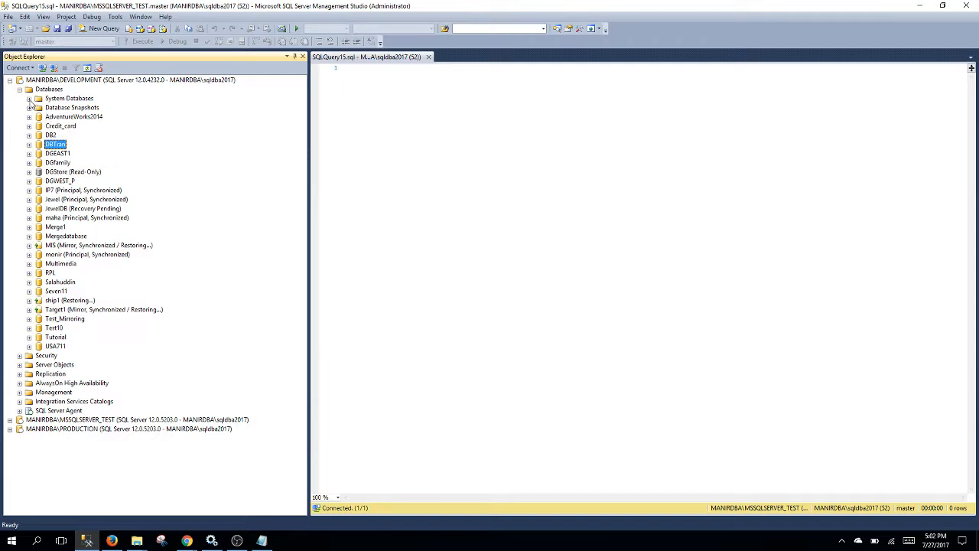
click(29, 99)
click(68, 110)
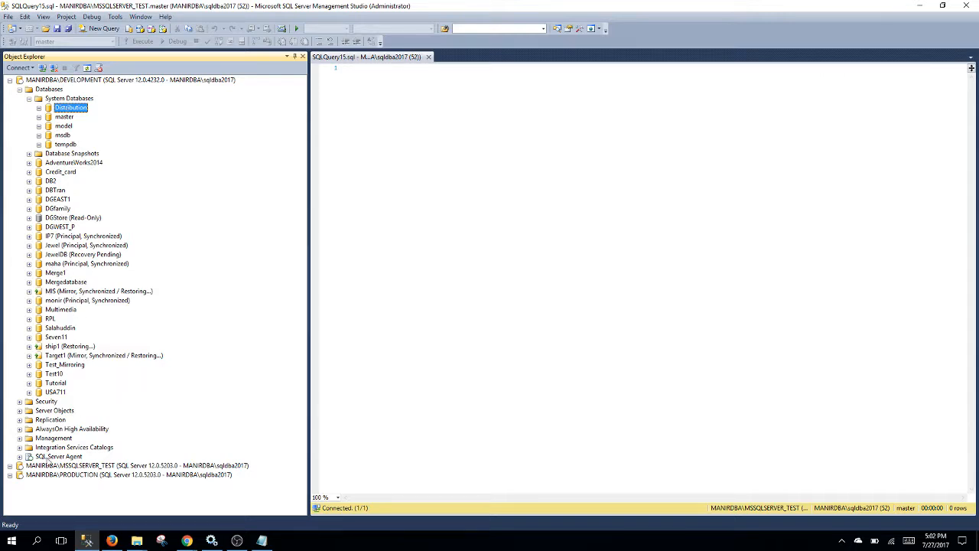
Expand Replication on the DEVELOPMENT instance and examine the Distributor Properties, including its publishers, without changing anything.
click(19, 419)
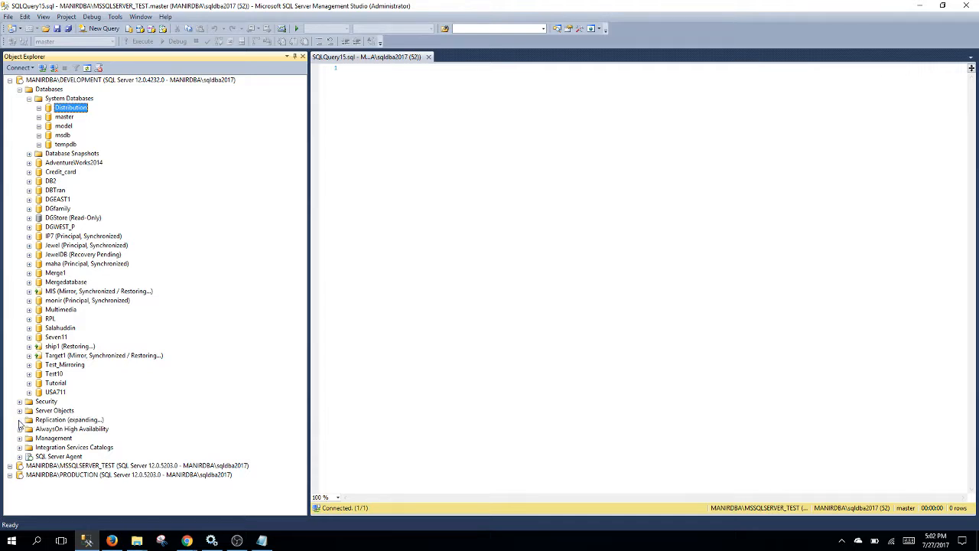
right_click(60, 420)
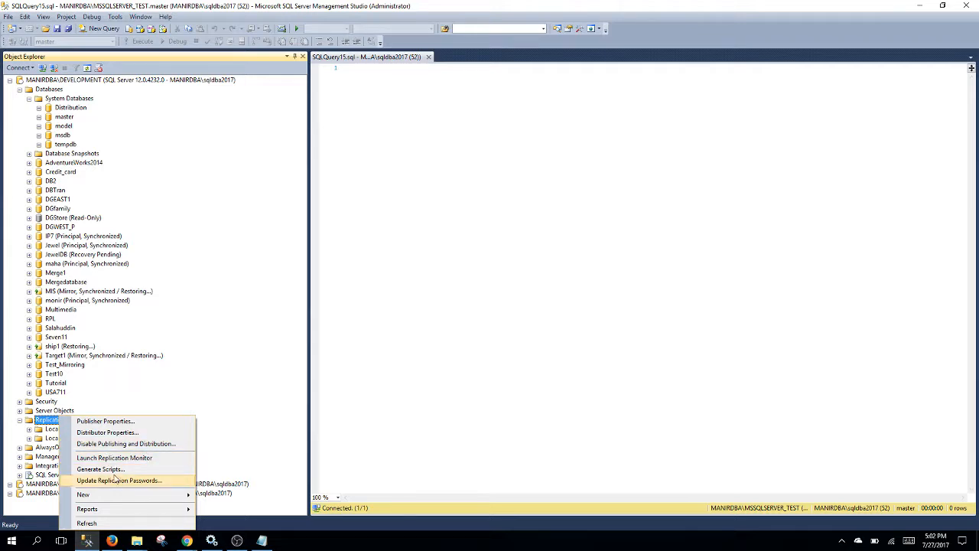
click(121, 433)
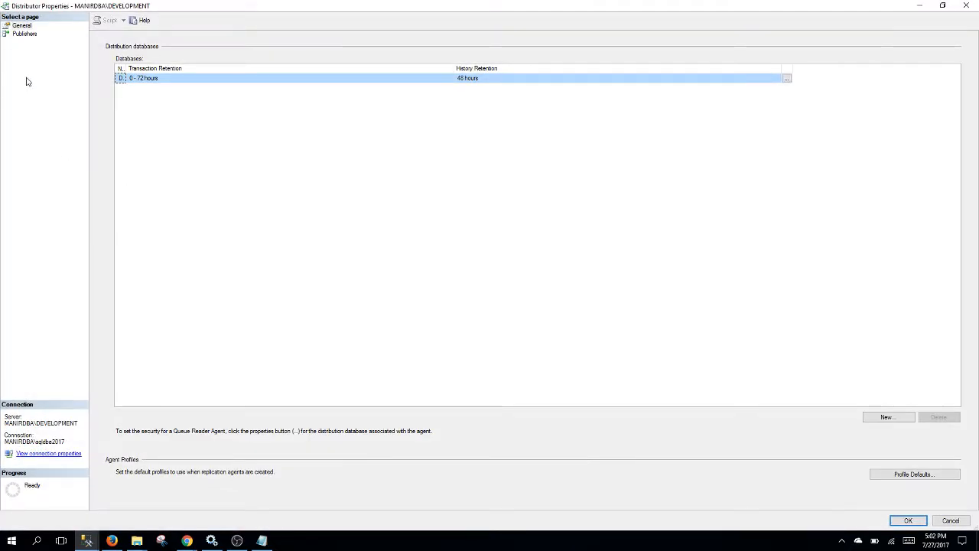
click(30, 43)
click(24, 35)
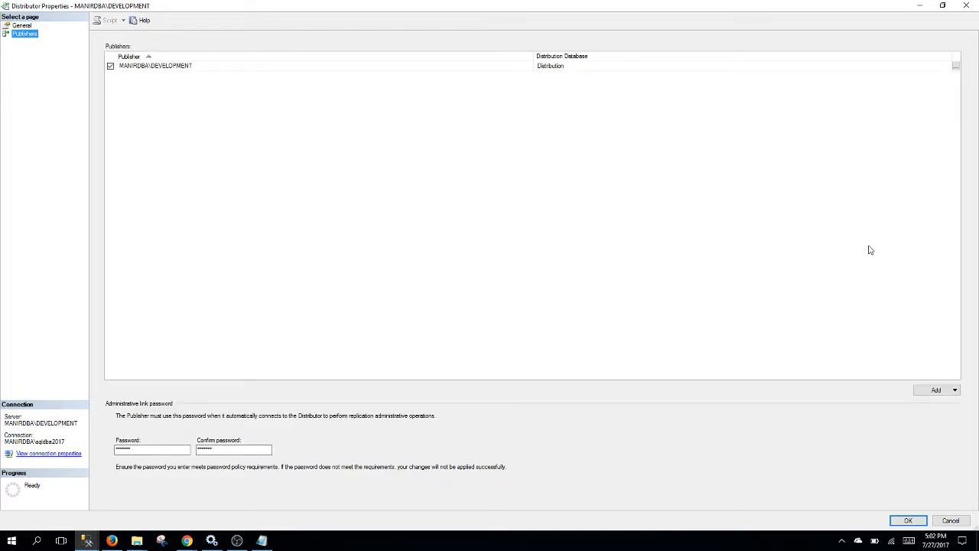
click(950, 520)
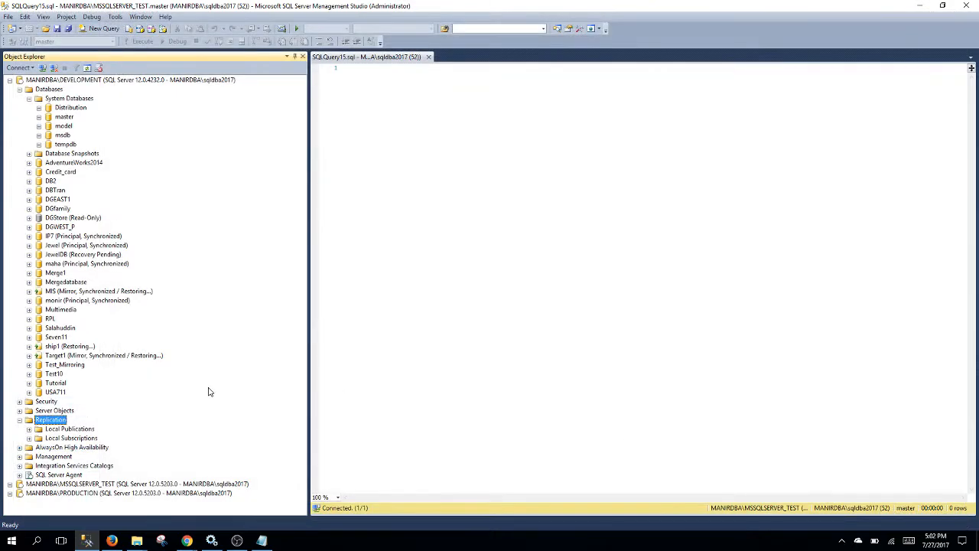
Start a new publication under Local Publications and choose DBTran as the publication database.
click(69, 429)
right_click(73, 431)
click(126, 433)
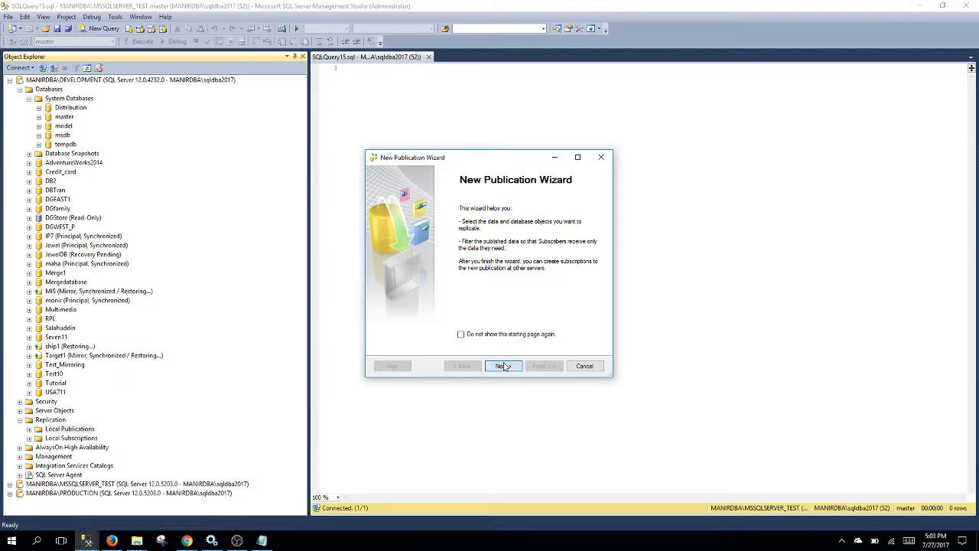
click(504, 366)
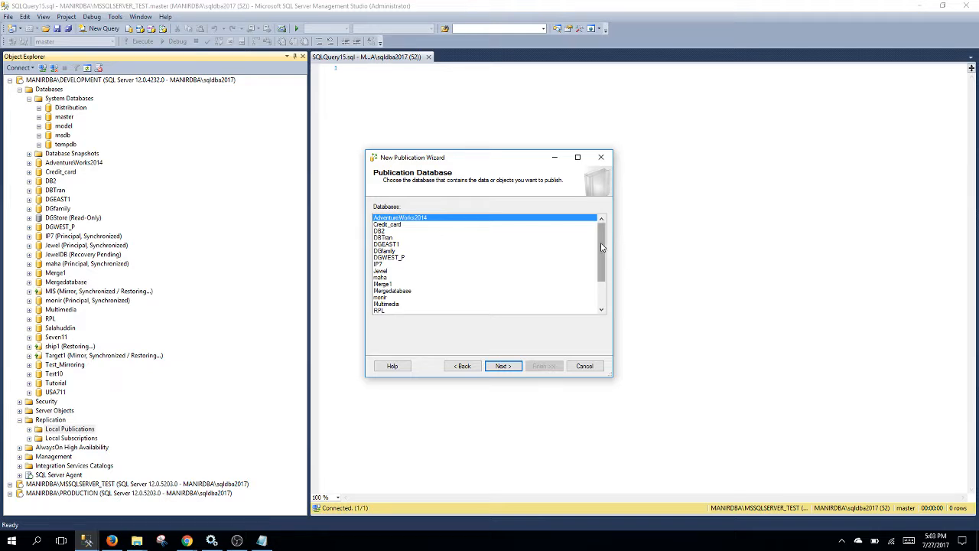
drag(601, 247, 601, 272)
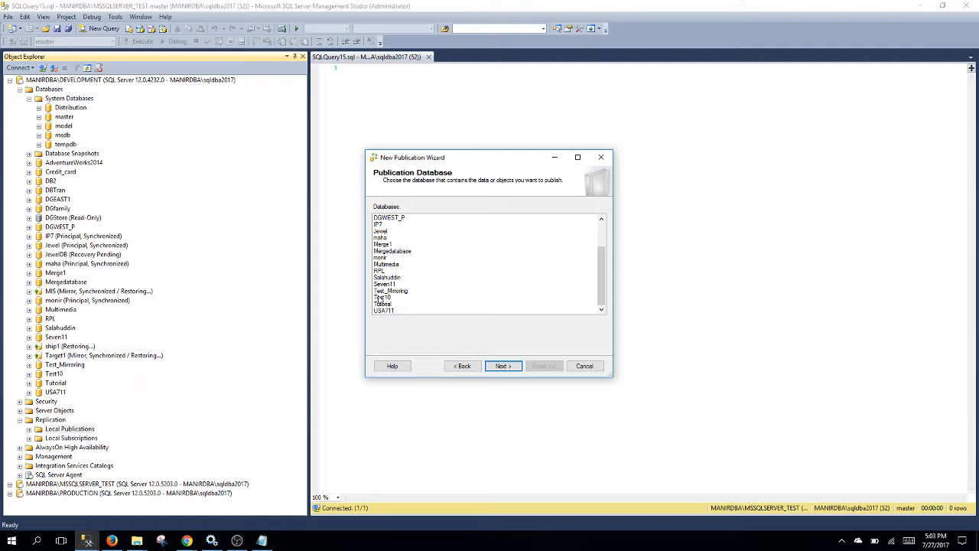
drag(602, 290, 603, 258)
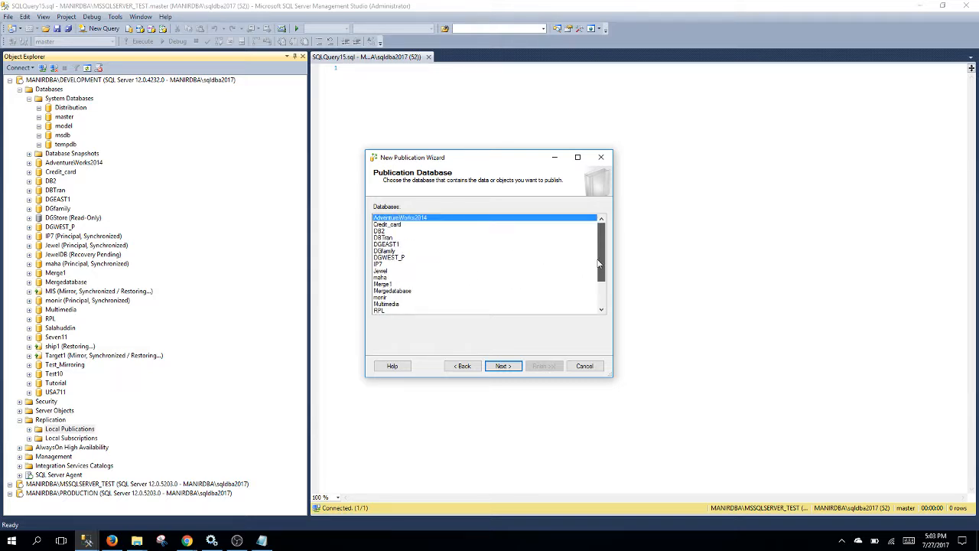
click(379, 239)
click(502, 367)
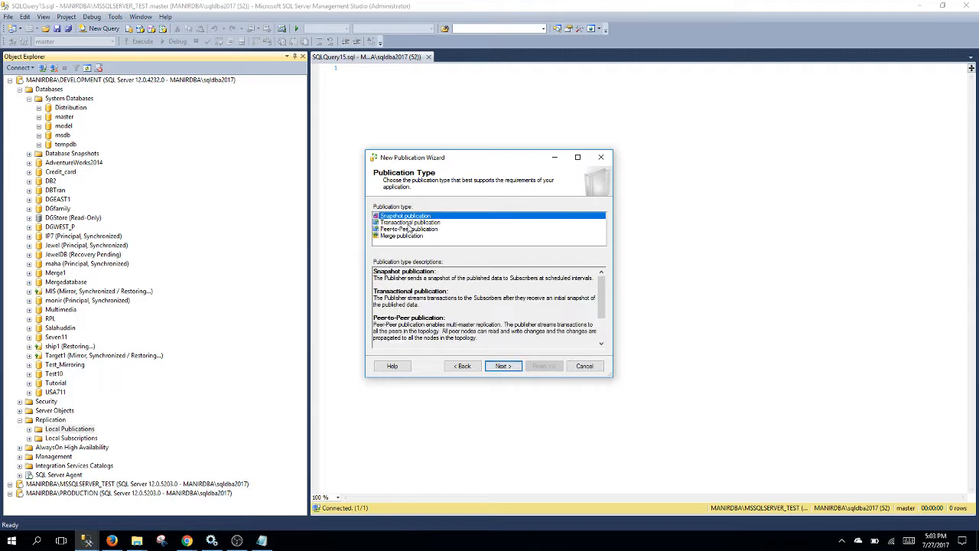
Set the publication type to Transactional publication and publish Table_1 with its ID and Name columns.
click(410, 221)
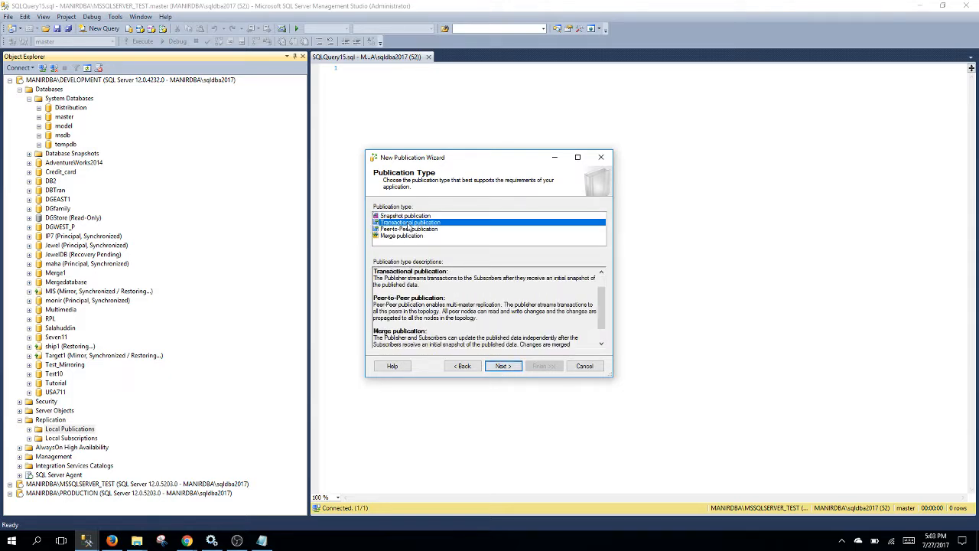
click(502, 366)
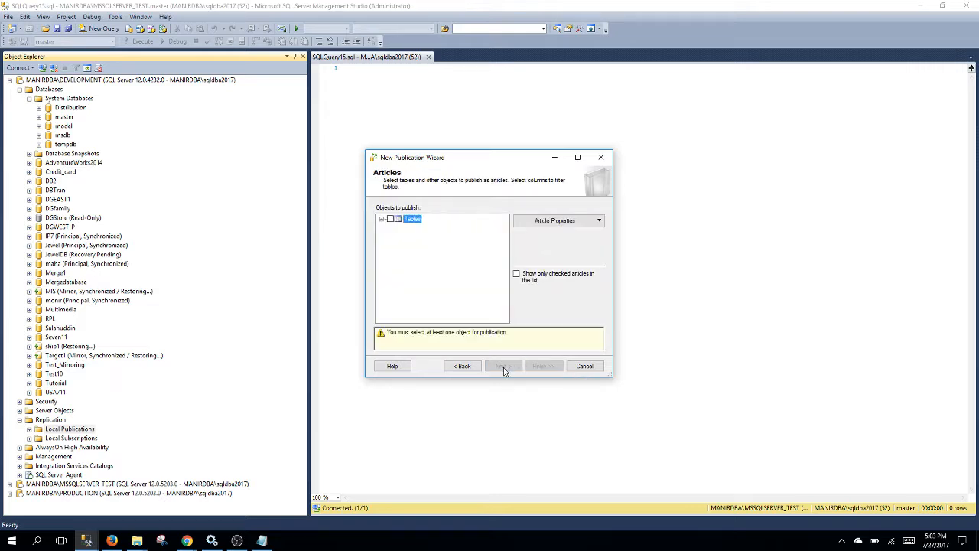
click(382, 219)
click(391, 219)
click(392, 228)
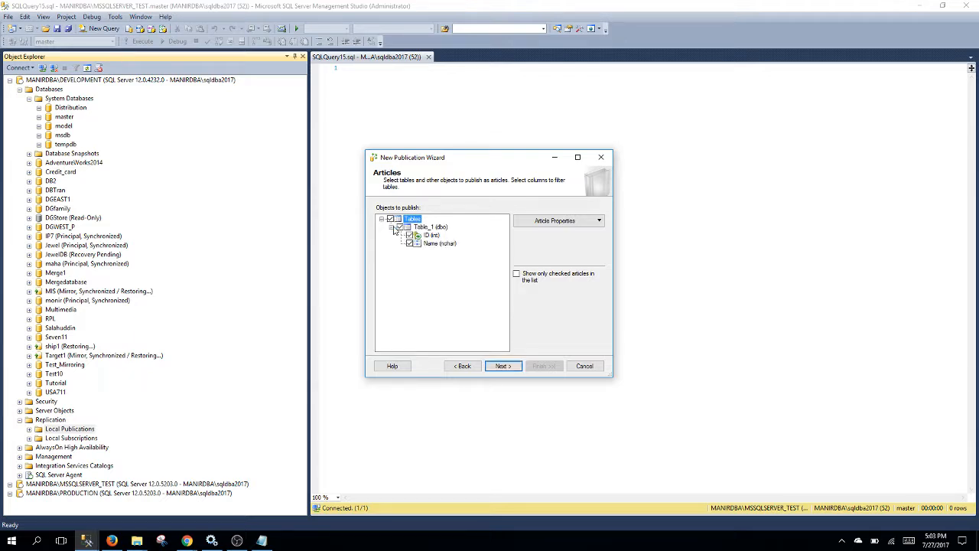
click(505, 366)
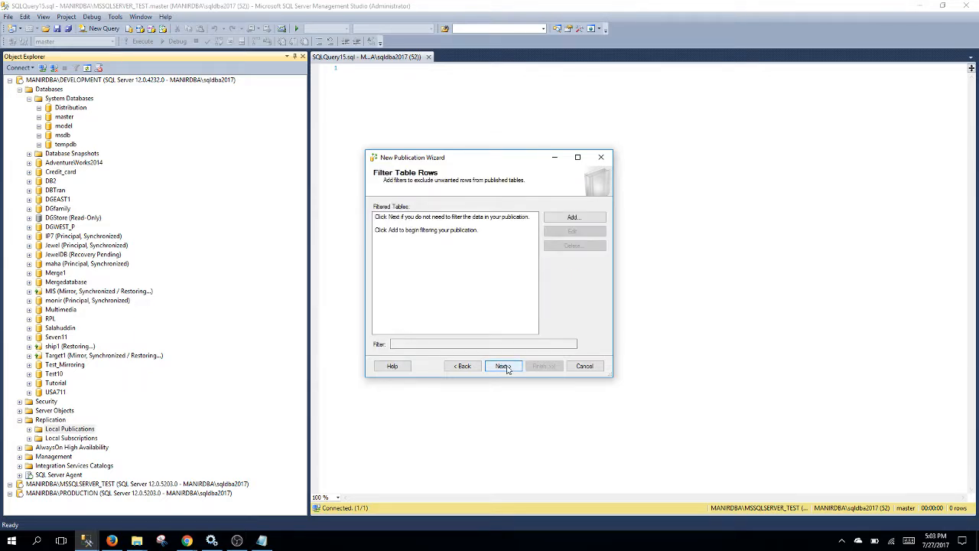
View the row filter options for Table_1, cancel them and continue to the Snapshot Agent settings without a filter.
click(589, 224)
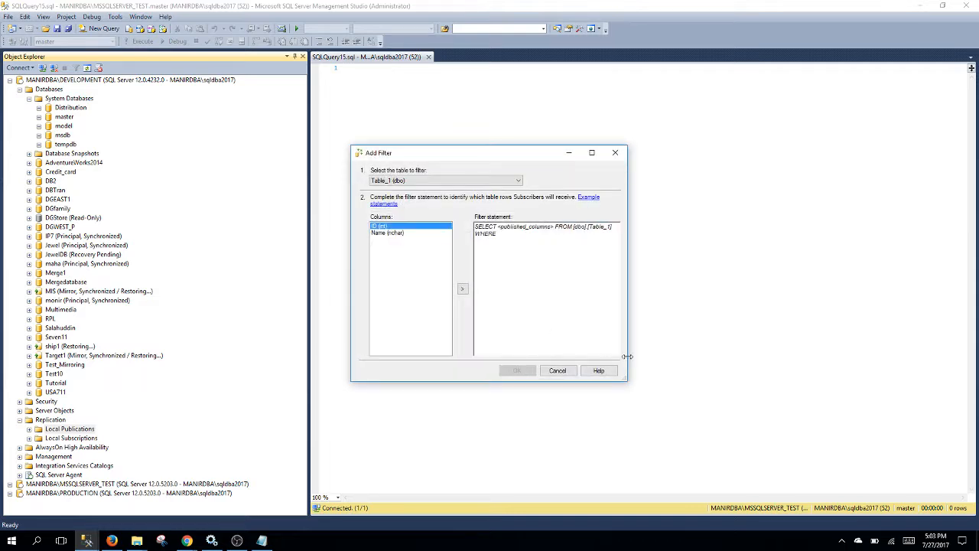
click(560, 373)
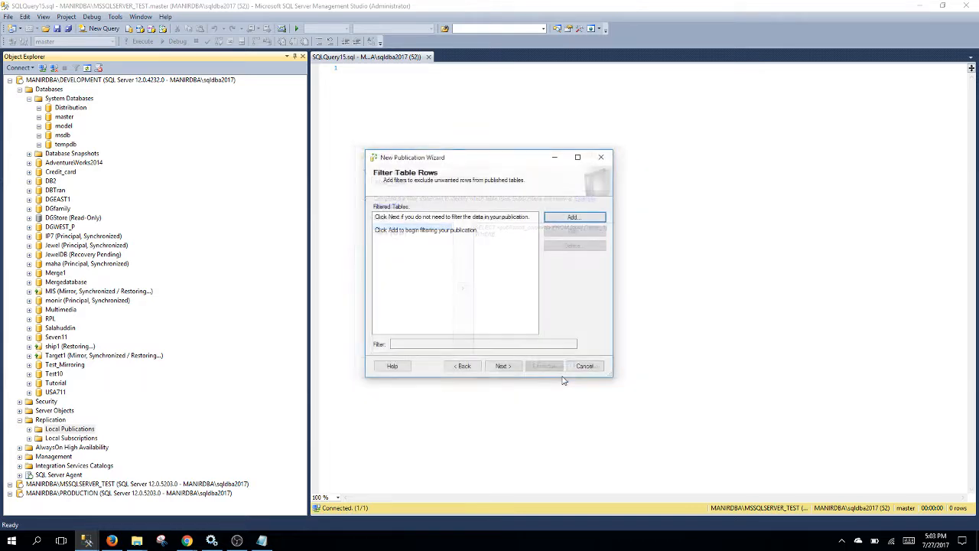
click(503, 365)
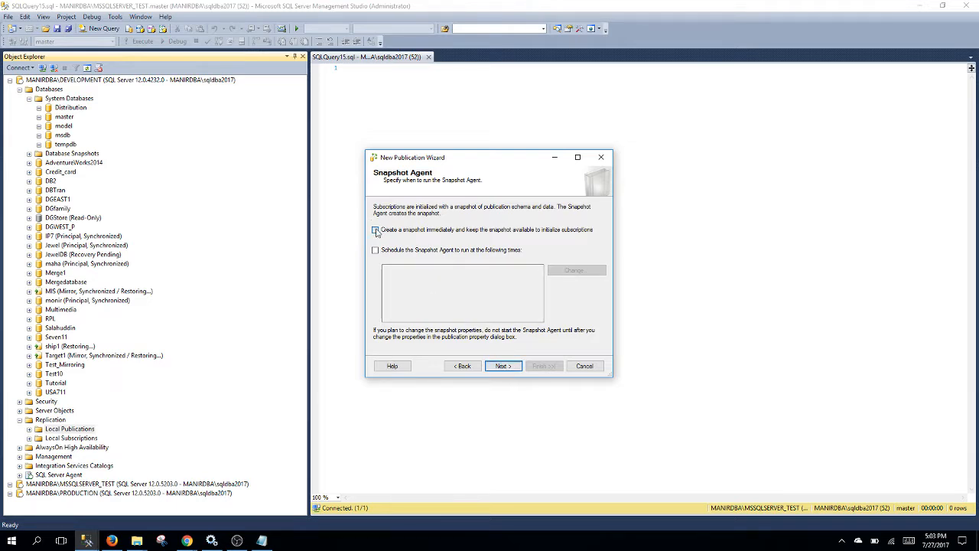
Enable an immediate snapshot and set the Snapshot Agent to run under the sqldba2017 Windows account, entering and confirming the account password.
click(375, 229)
click(501, 365)
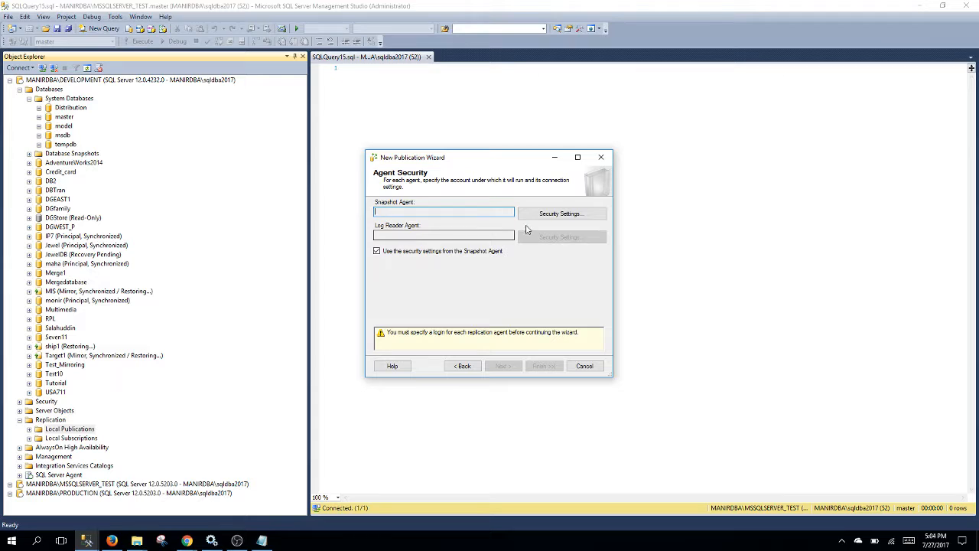
click(555, 223)
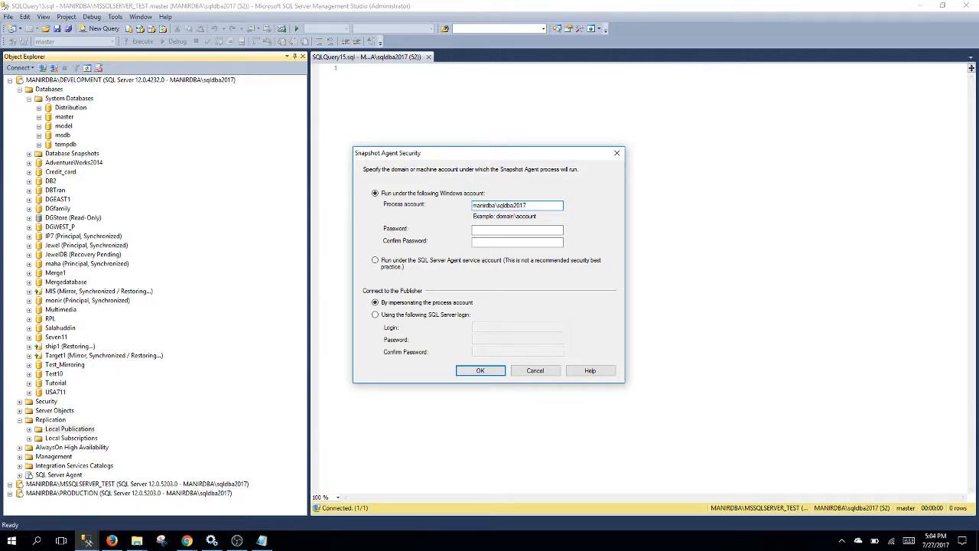
key(ctrl+a)
click(510, 231)
click(528, 245)
click(488, 372)
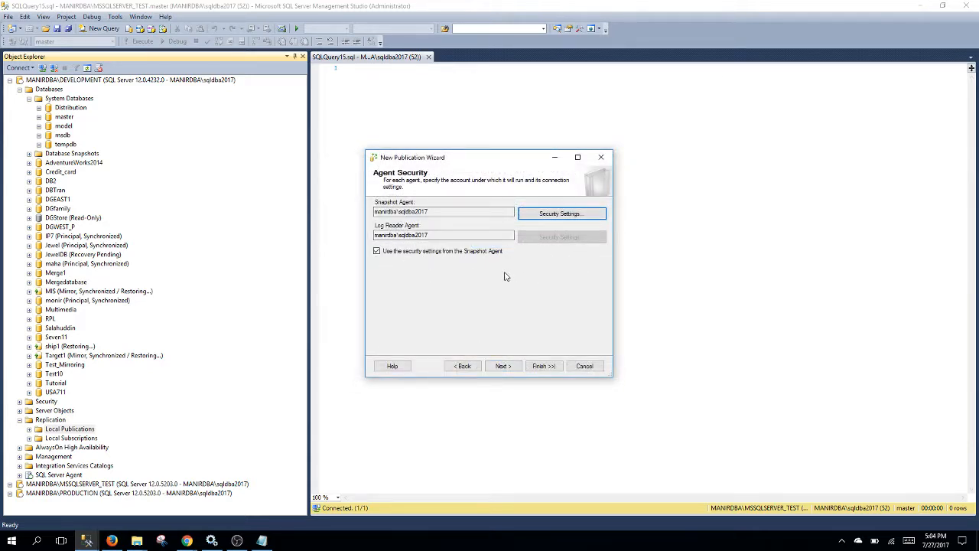
Stop the Log Reader Agent from sharing the Snapshot Agent's security settings and keep Create the publication as the only wizard action.
click(467, 236)
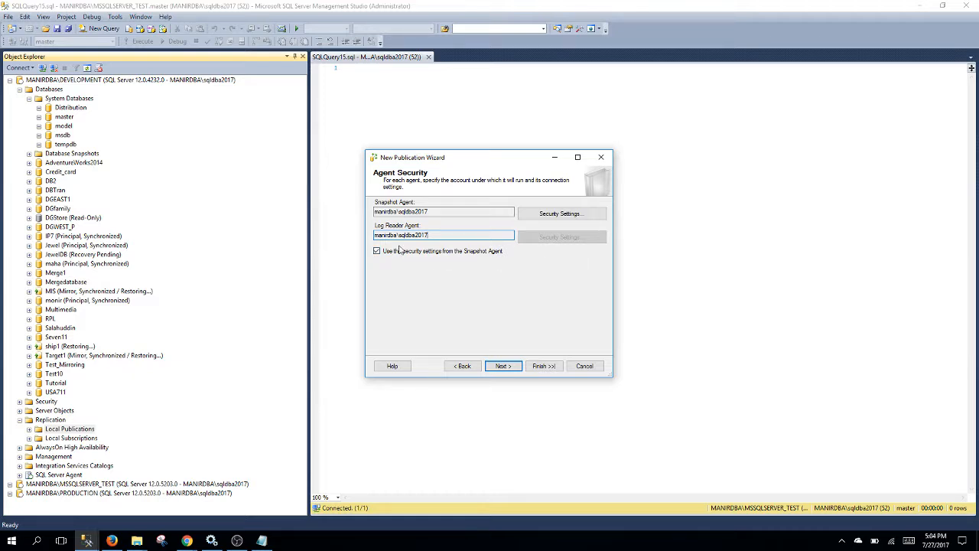
click(377, 251)
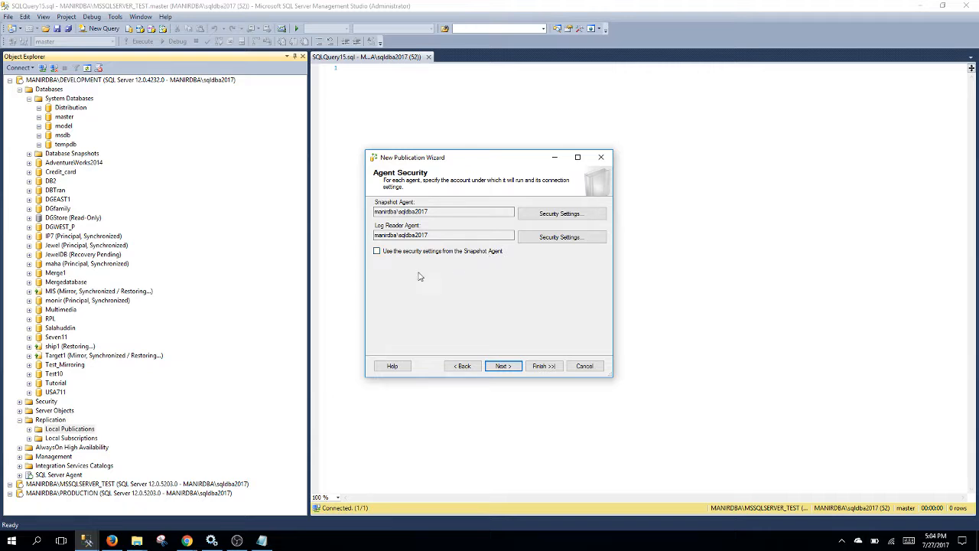
click(502, 366)
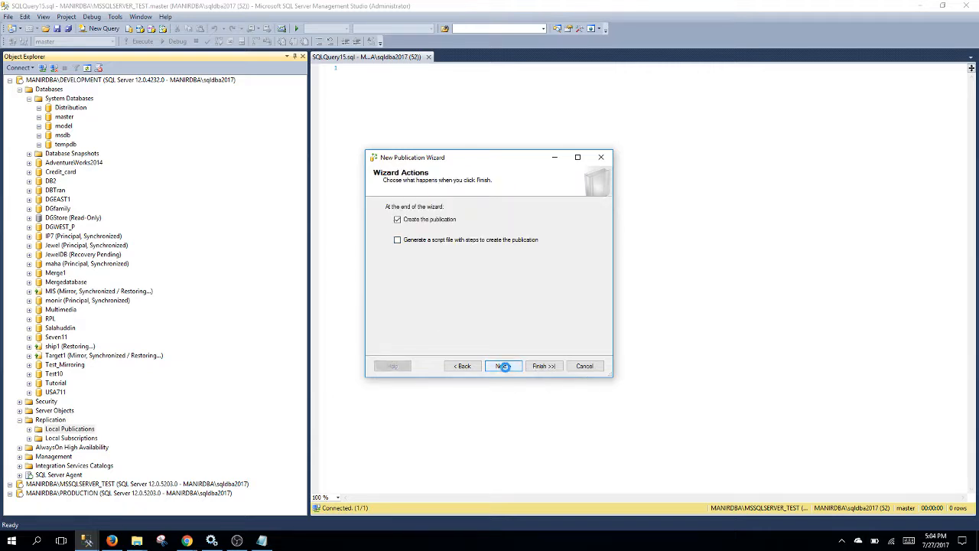
click(505, 366)
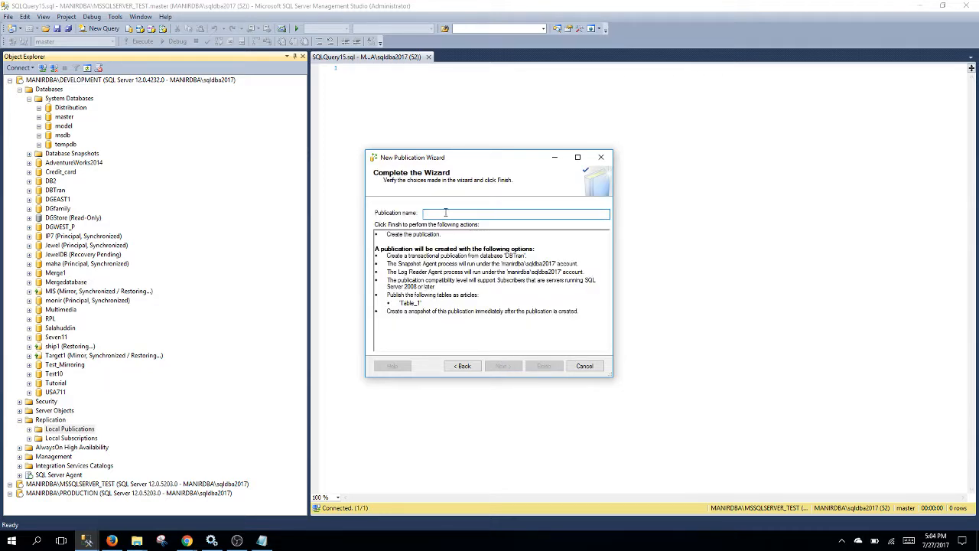
Name the publication DBTran1, create it, and select it under Local Publications on the DEVELOPMENT instance.
text(DBTran1)
click(544, 365)
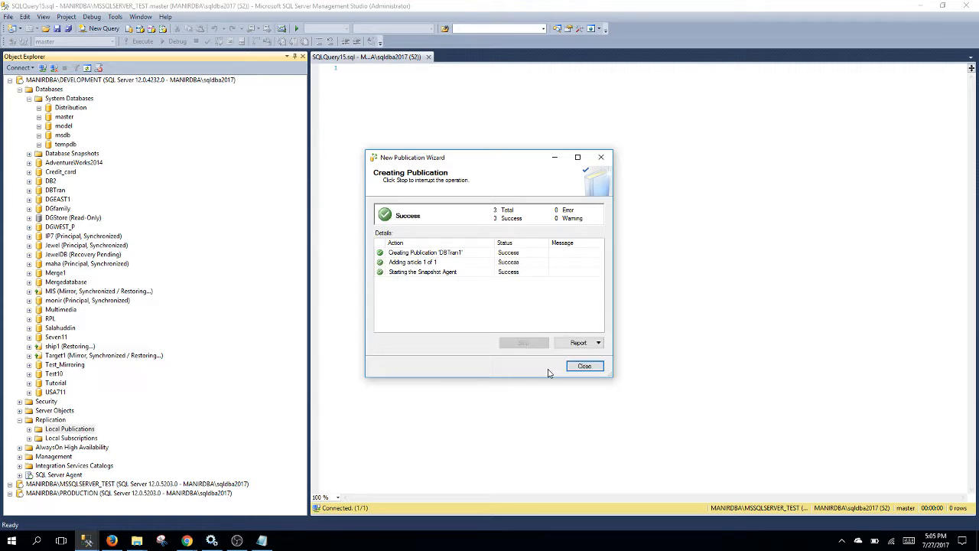
click(584, 366)
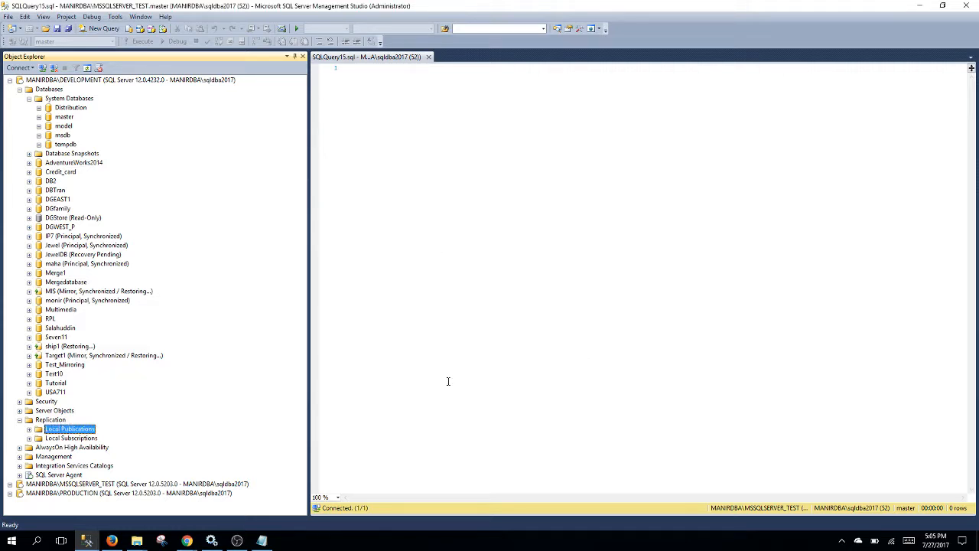
click(29, 429)
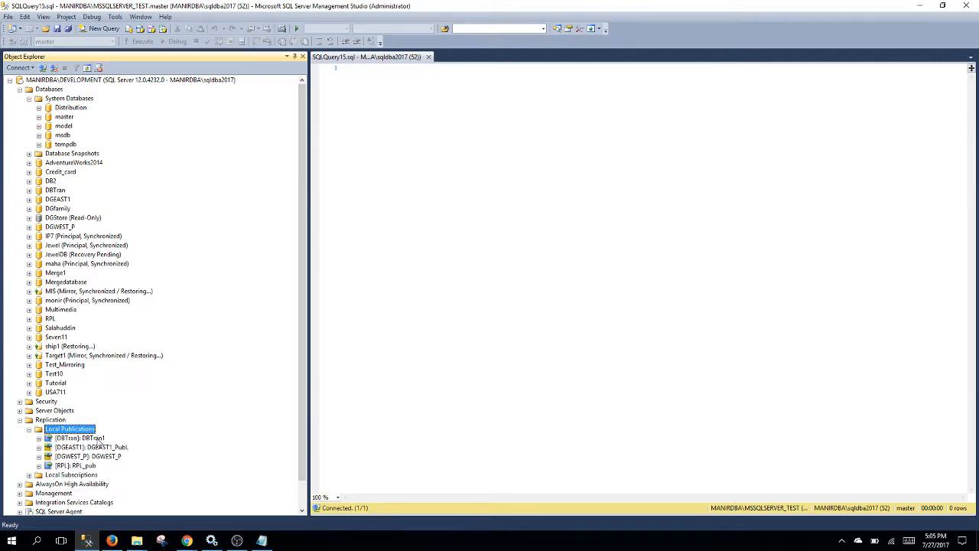
click(69, 439)
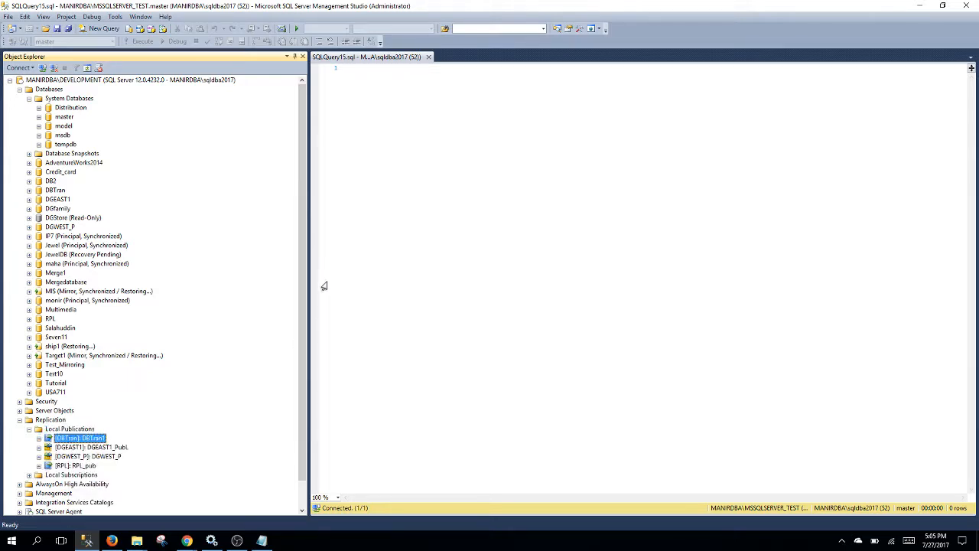
Expand the MSSQLSERVER_TEST instance and collapse the Databases and Replication folders of both it and DEVELOPMENT.
scroll(285, 313, down, 1)
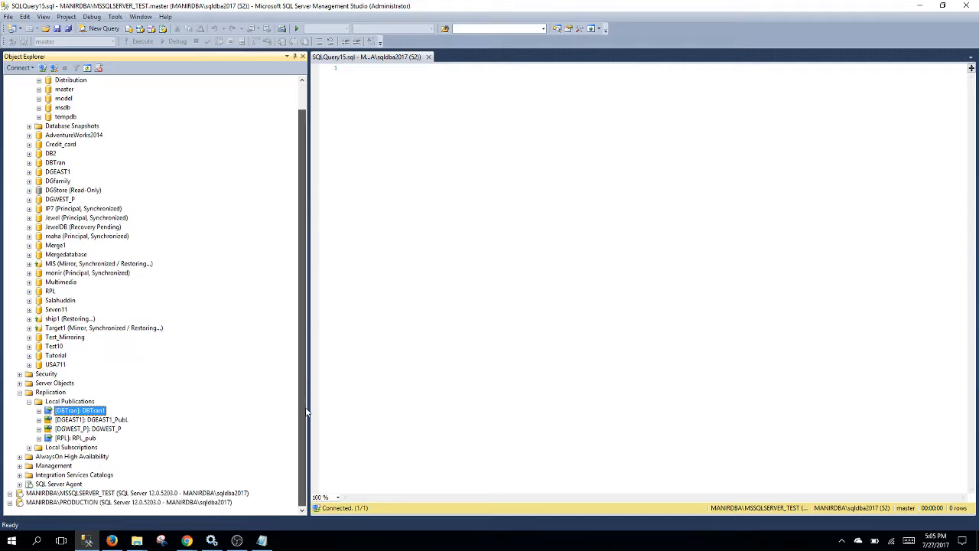
click(20, 392)
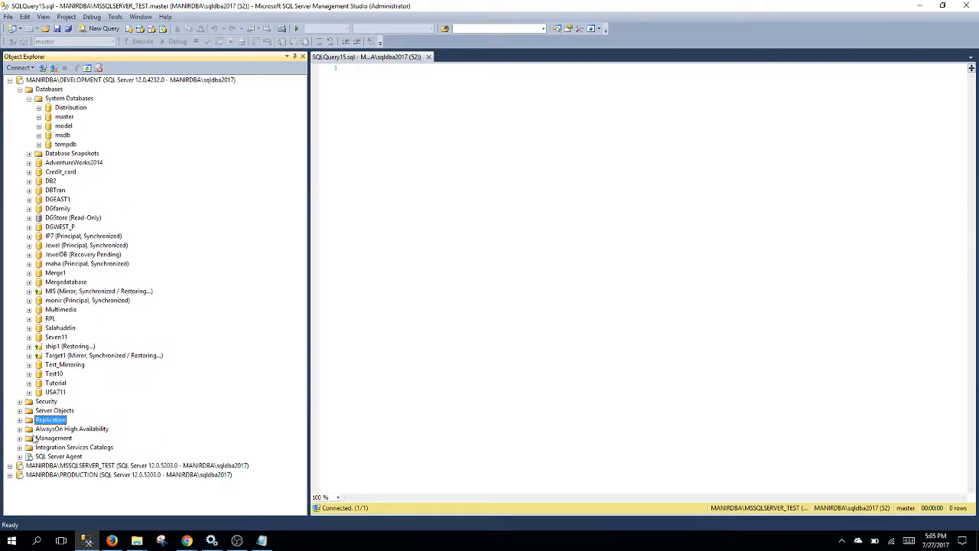
click(9, 466)
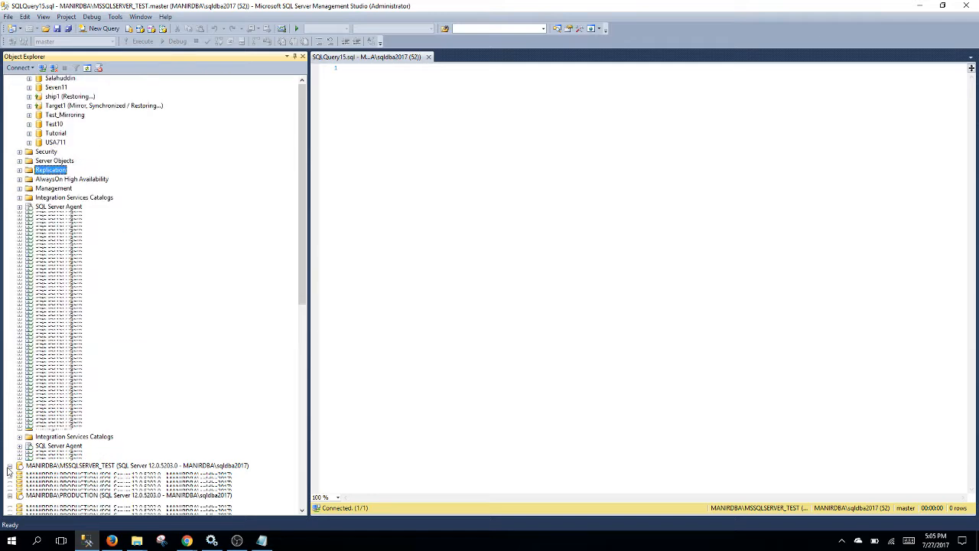
drag(299, 422, 299, 426)
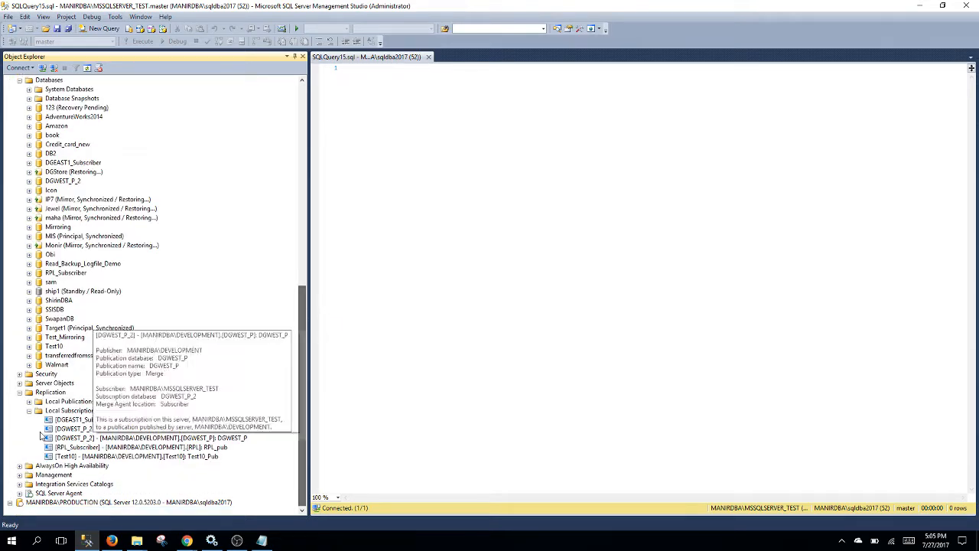
click(19, 391)
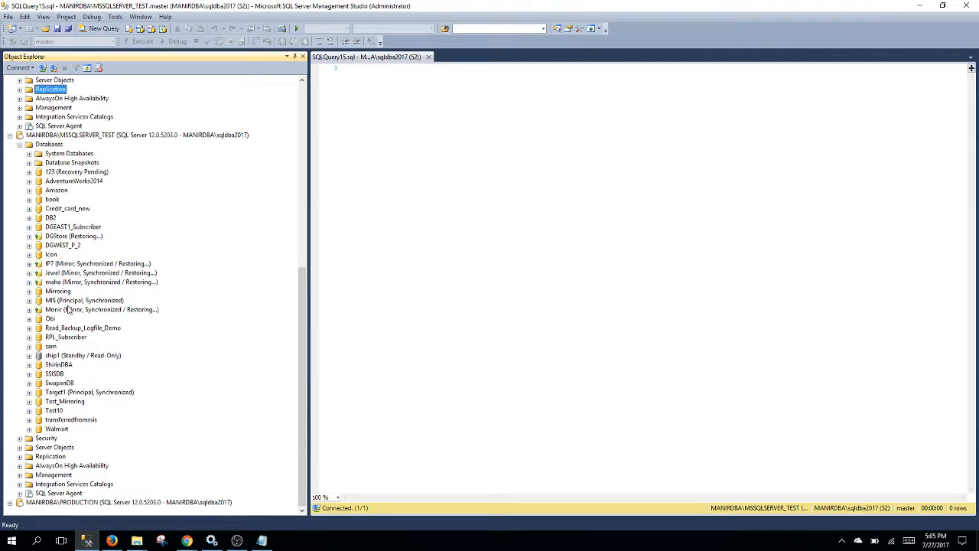
click(20, 144)
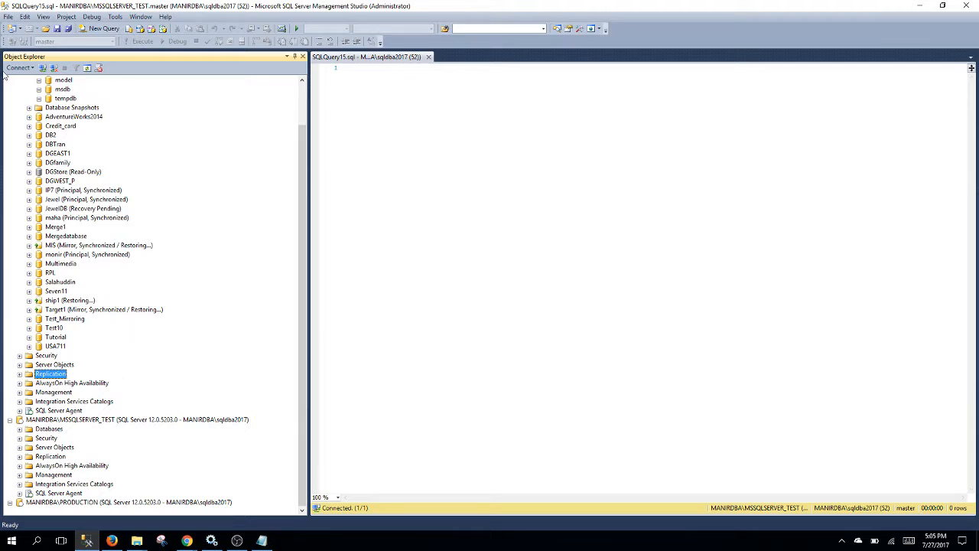
drag(303, 139, 302, 94)
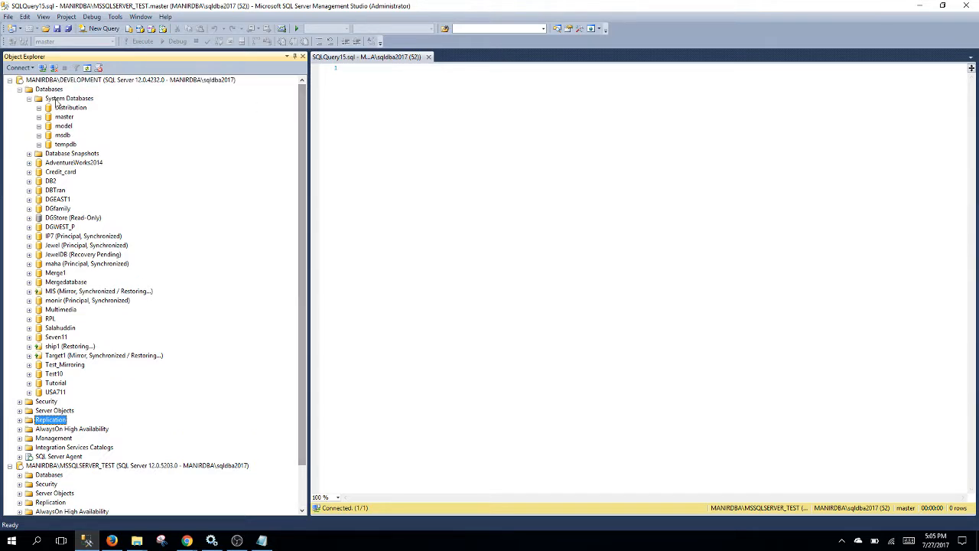
click(20, 90)
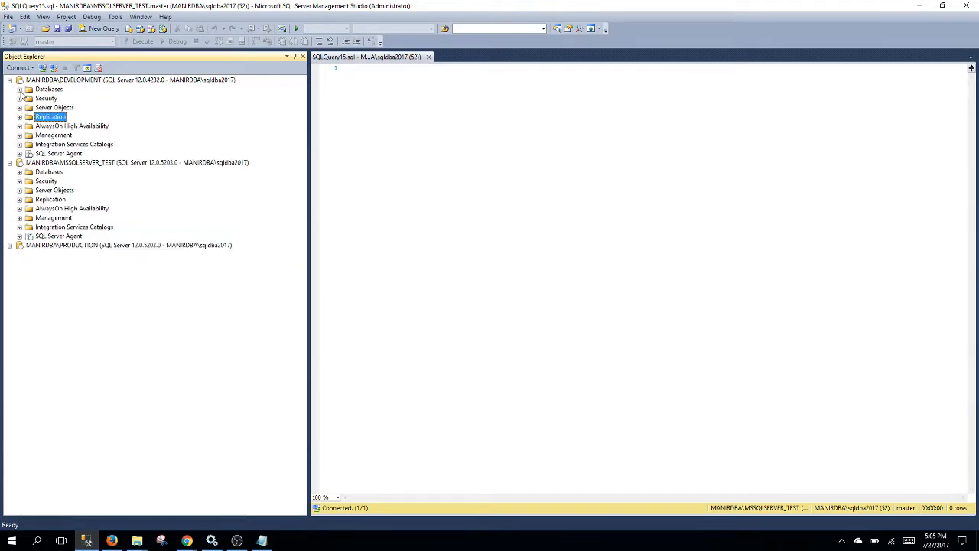
Start a new subscription under Local Subscriptions in the Replication folder of MSSQLSERVER_TEST and continue to the publication choice.
click(55, 163)
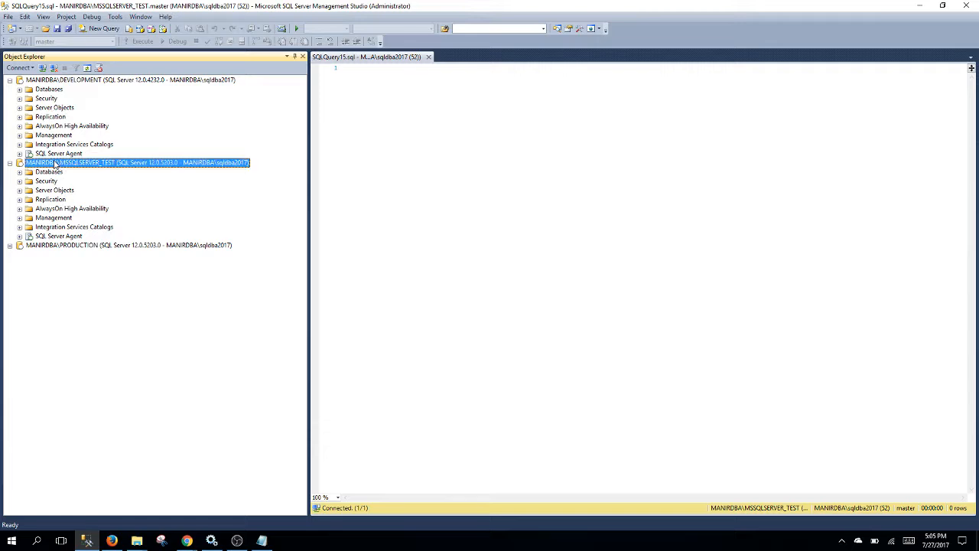
click(19, 200)
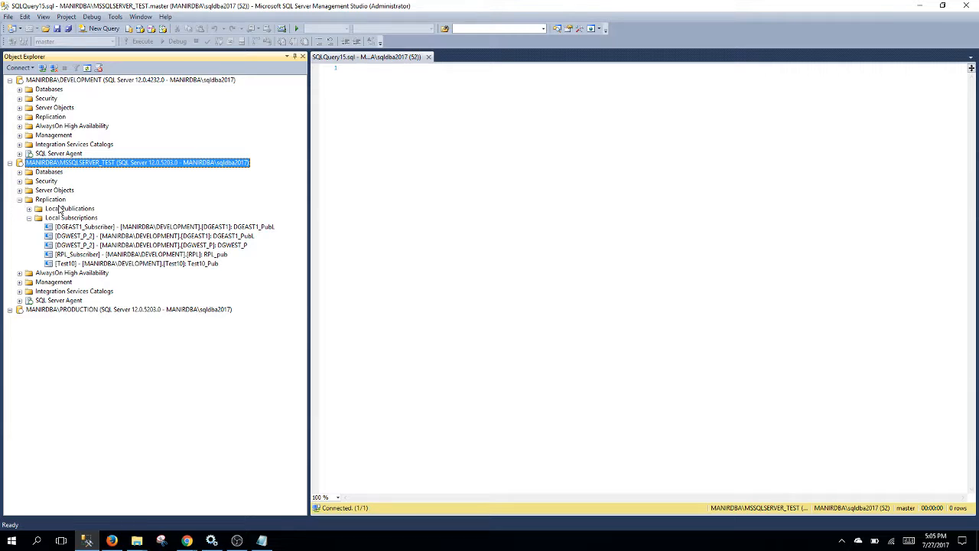
click(81, 218)
right_click(81, 219)
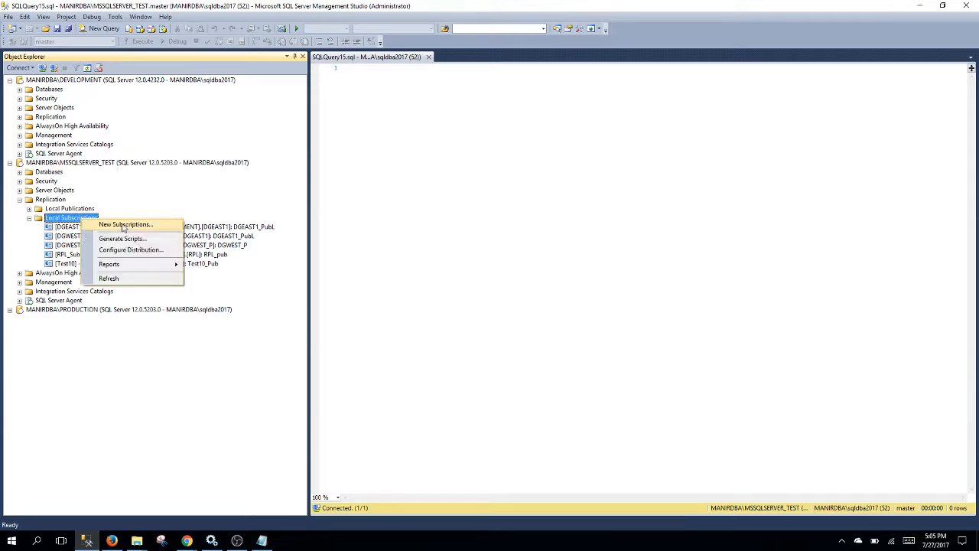
click(124, 228)
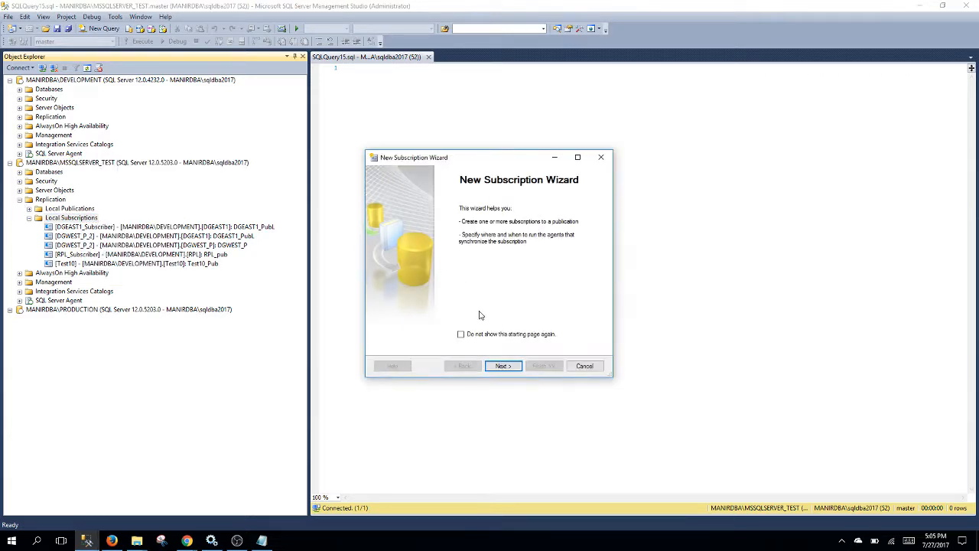
click(503, 366)
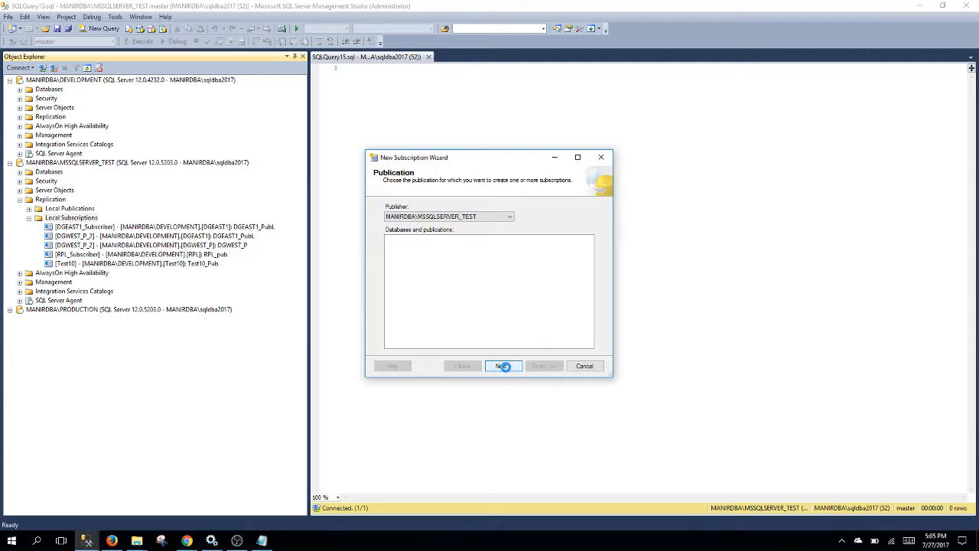
Connect to the DEVELOPMENT instance as the SQL Server publisher with Windows Authentication and choose its DBTran1 publication.
click(501, 217)
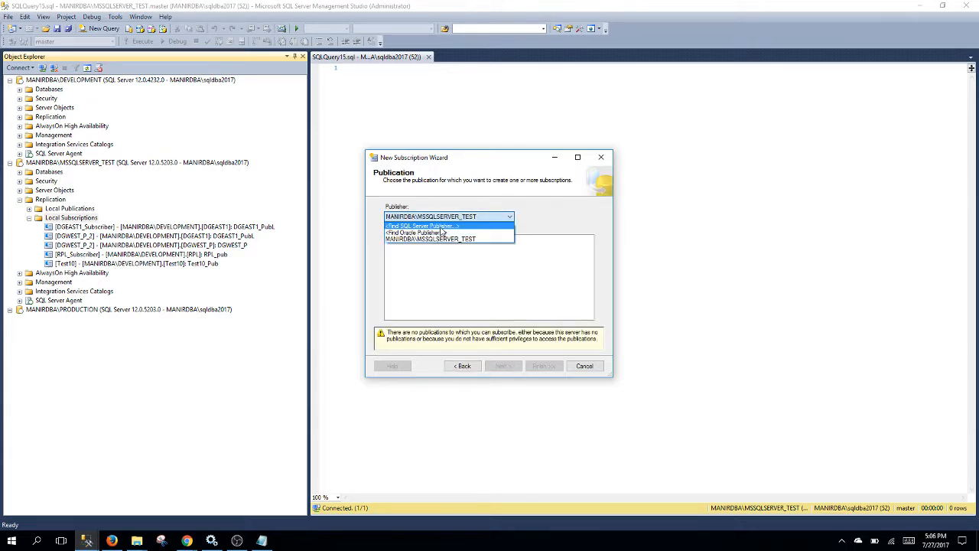
click(498, 226)
click(584, 211)
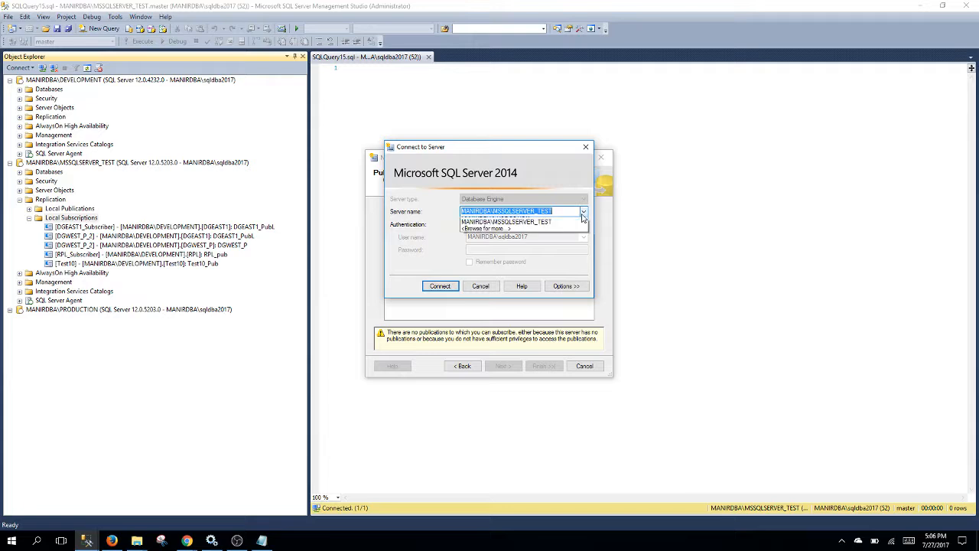
click(522, 228)
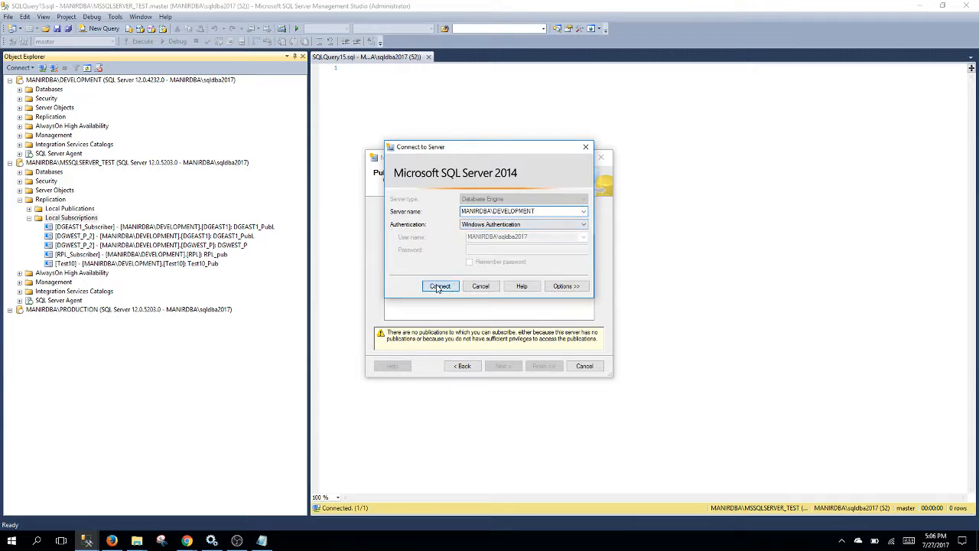
click(440, 285)
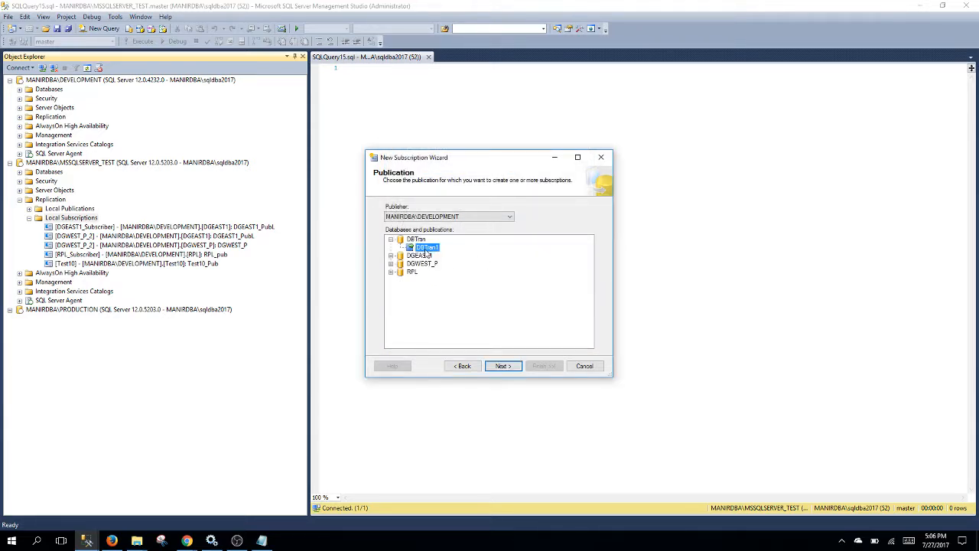
click(503, 367)
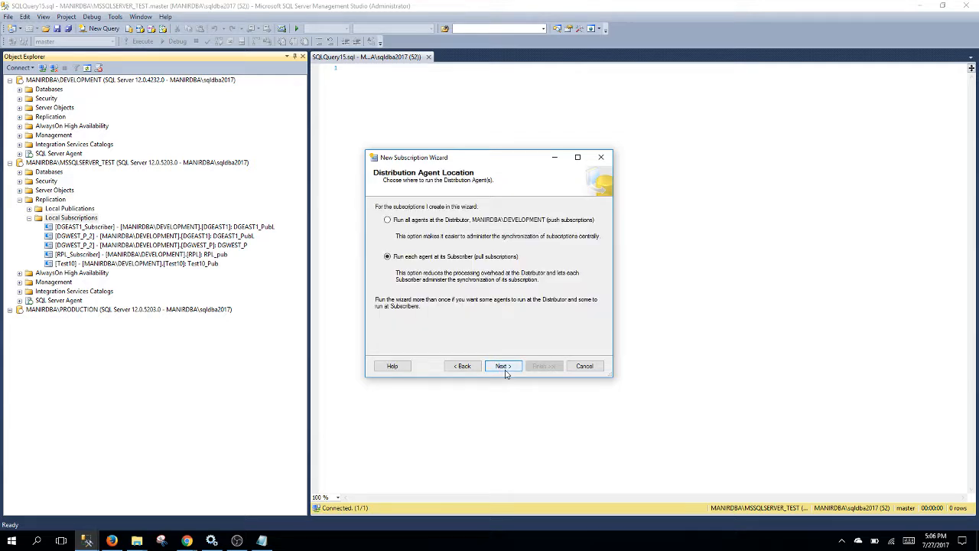
Keep the agents running at the Subscriber (pull subscriptions) and create a new subscription database named DBTran-subscriber for MSSQLSERVER_TEST.
click(504, 370)
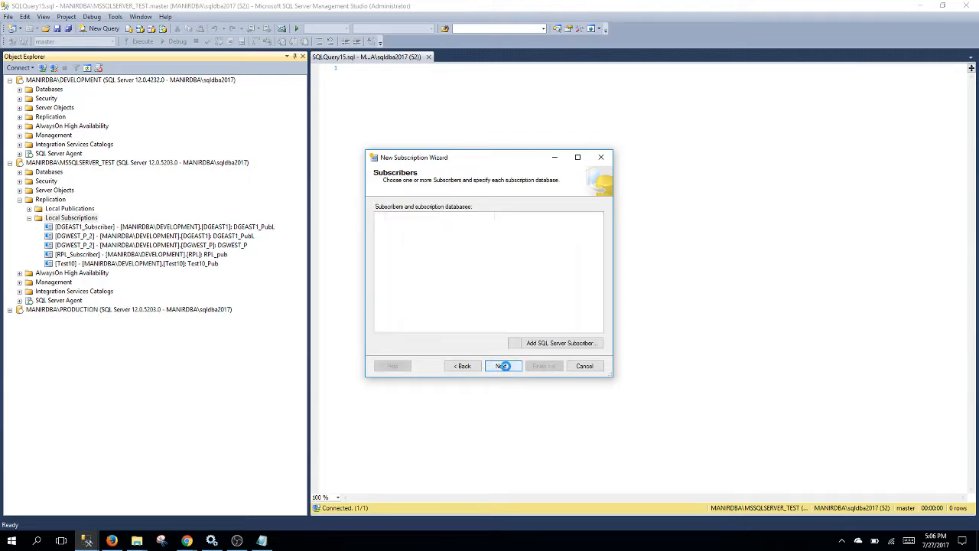
click(597, 226)
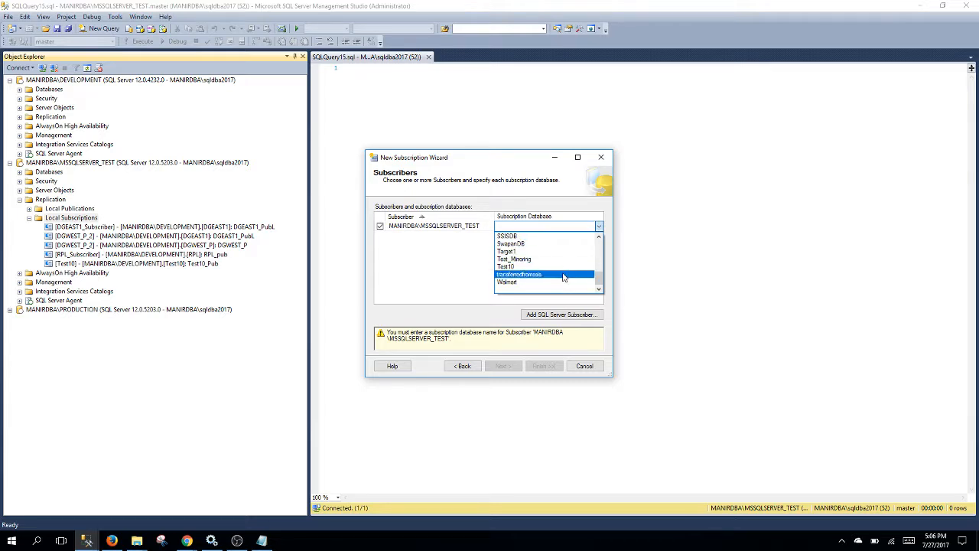
drag(600, 280, 596, 237)
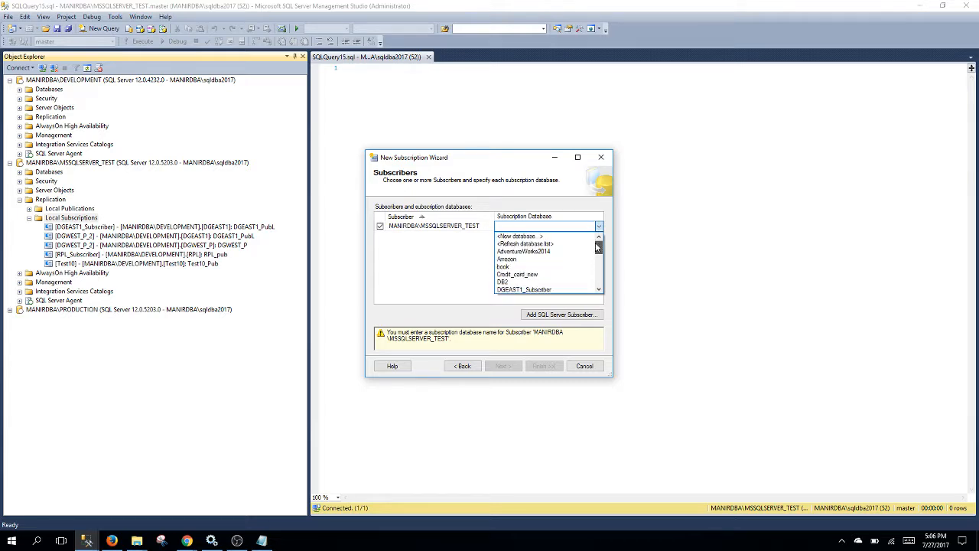
click(530, 237)
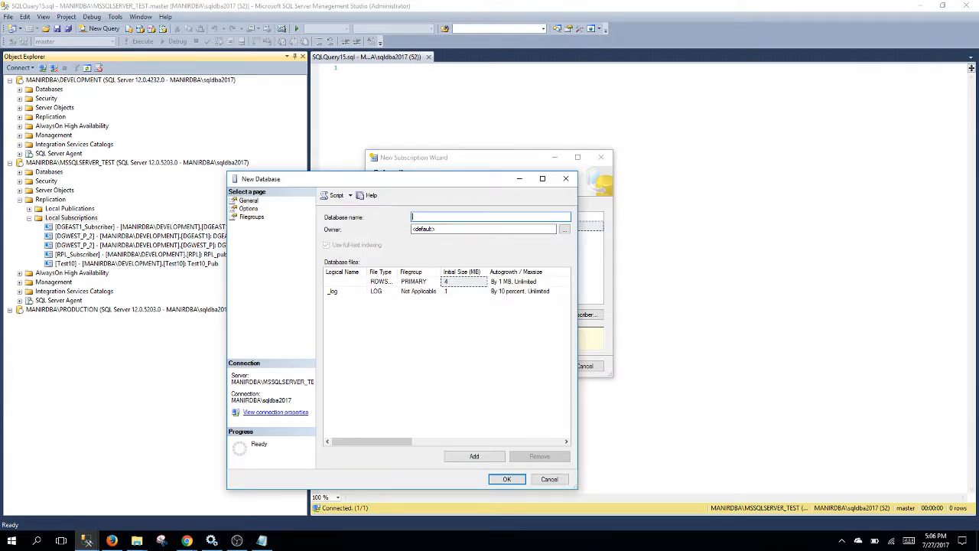
text(DBTran-subscriber)
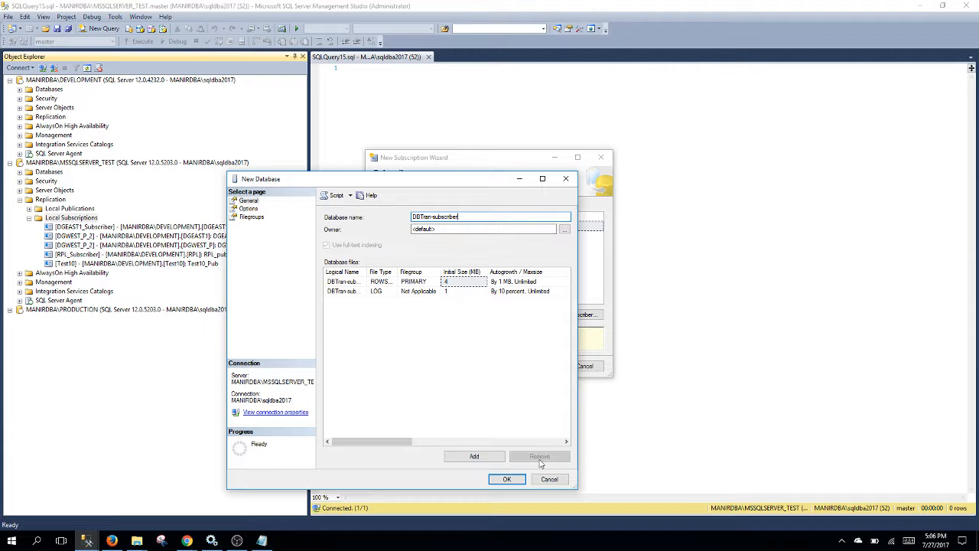
click(506, 479)
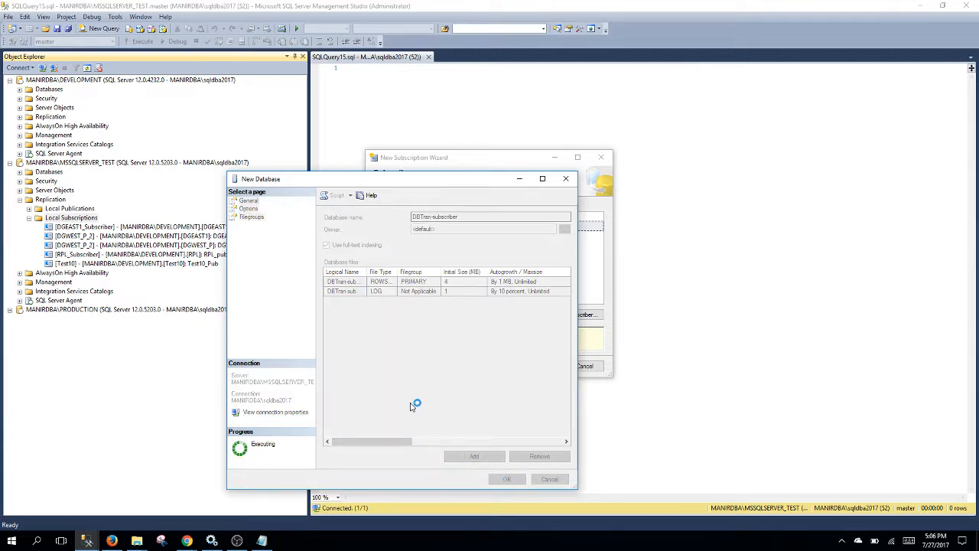
Set the Distribution Agent to run under a Windows process account, entering the account name and its password twice, and continue to the synchronization schedule.
click(510, 366)
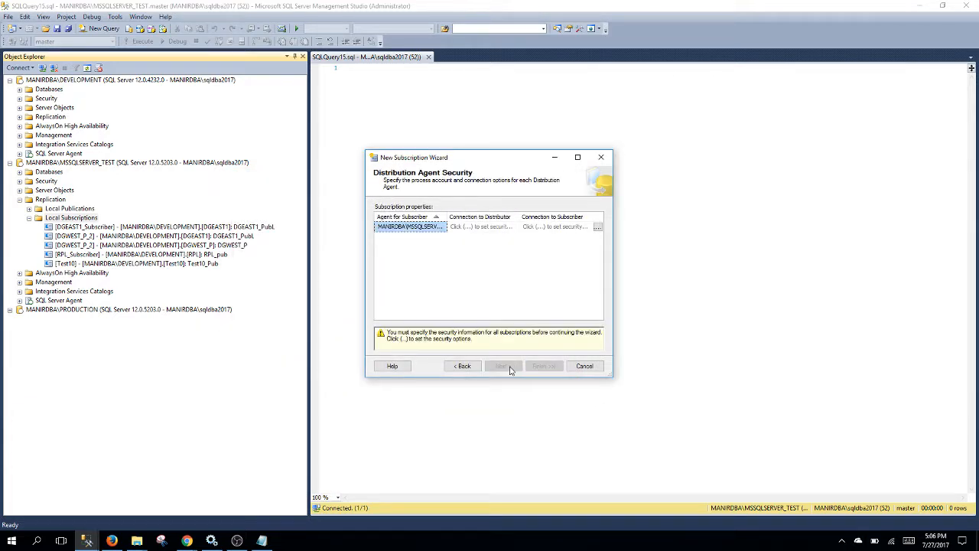
click(598, 227)
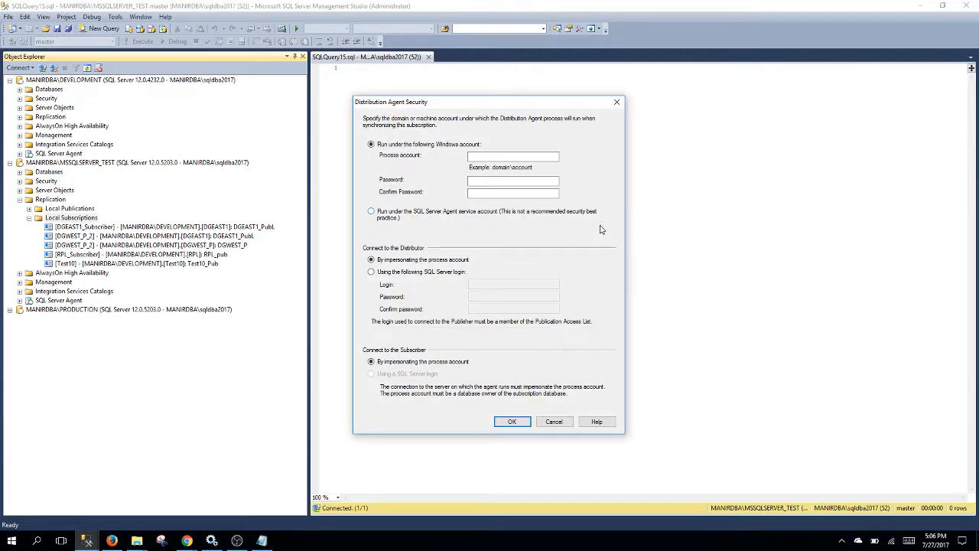
click(513, 156)
key(ctrl+v)
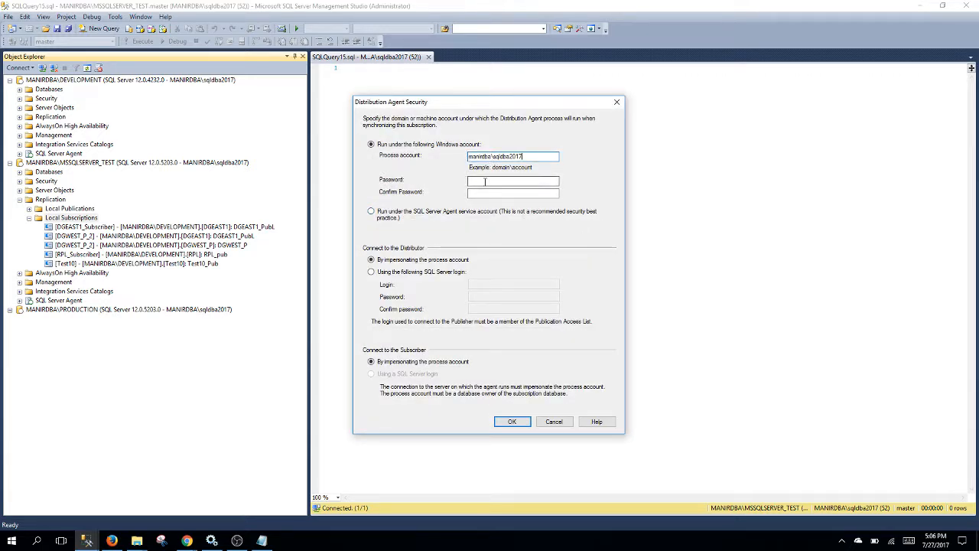
click(486, 181)
click(502, 194)
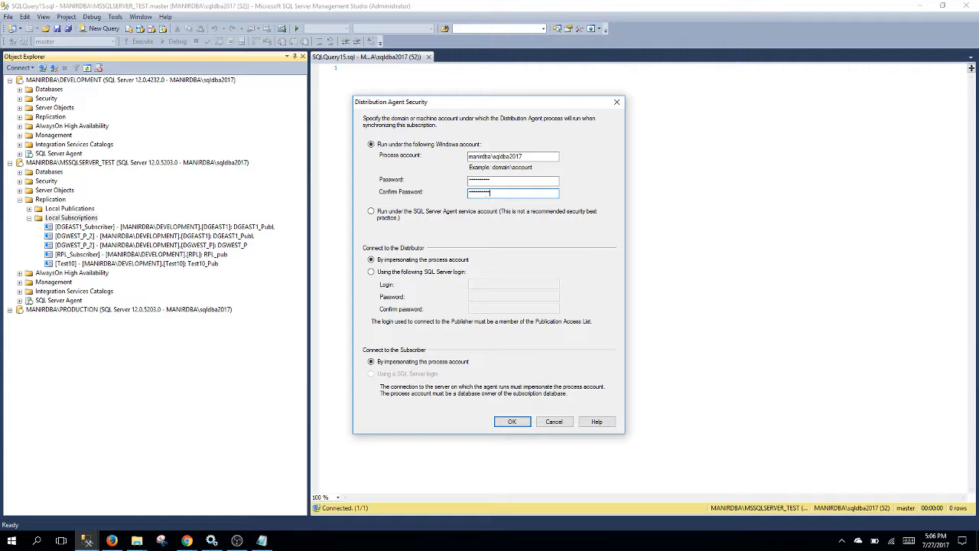
click(512, 422)
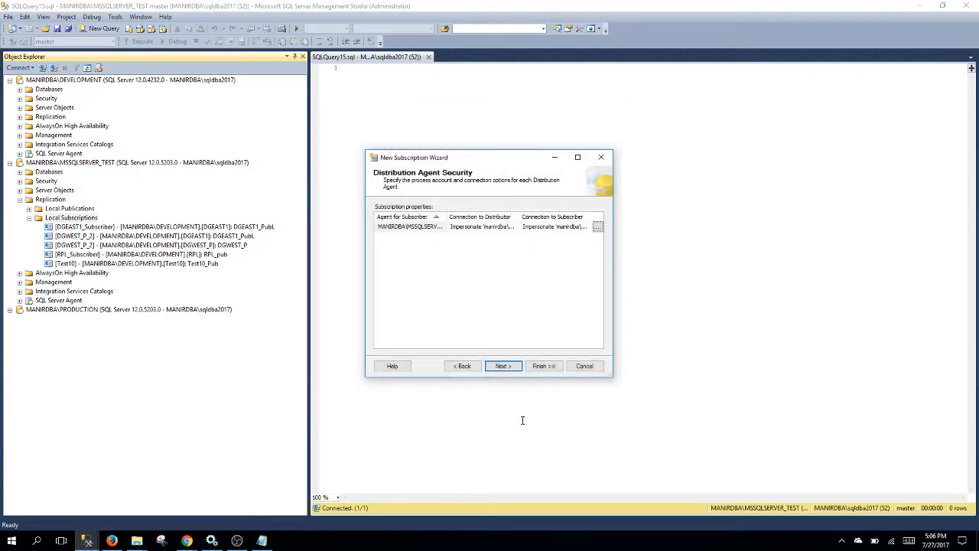
click(501, 367)
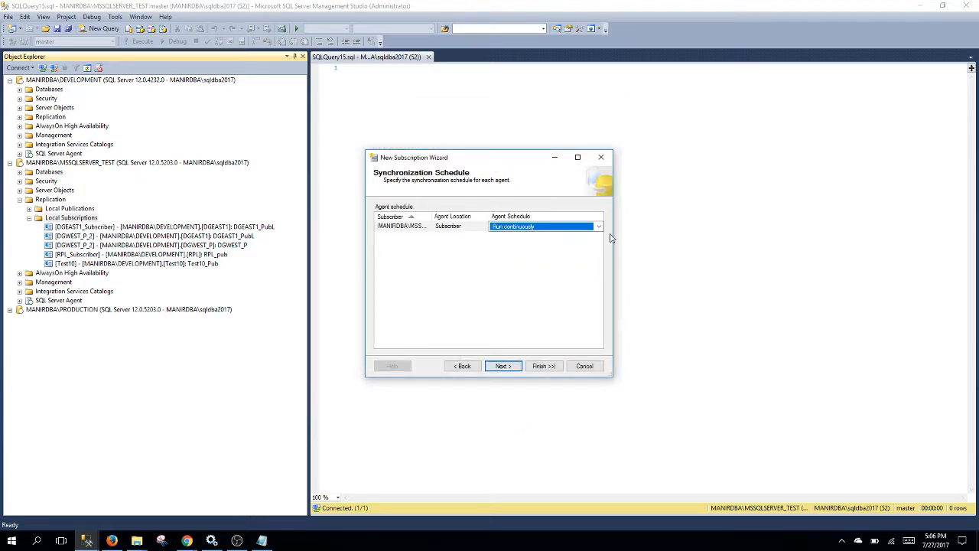
Keep the agent schedule at Run continuously and initialization at Immediately, create the subscription, and close the wizard.
click(594, 230)
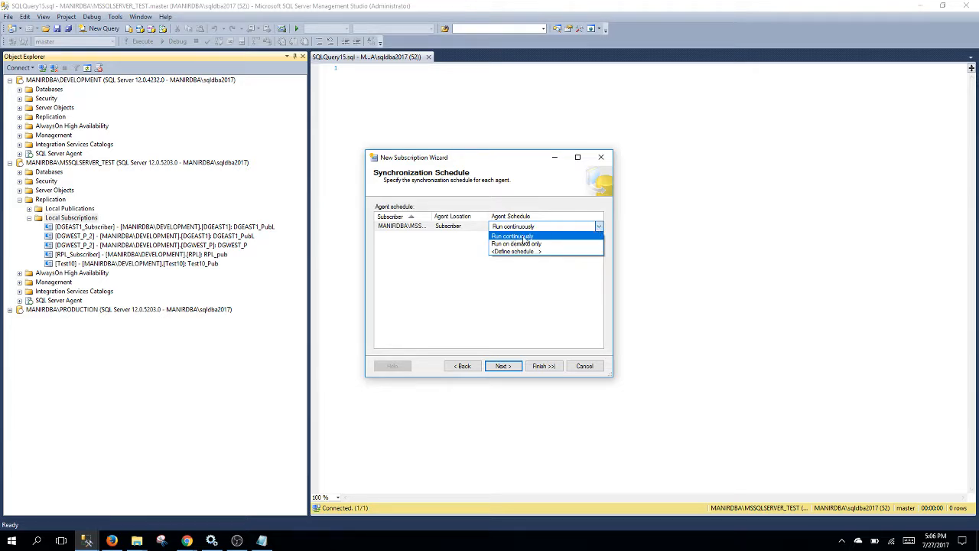
click(518, 180)
click(502, 366)
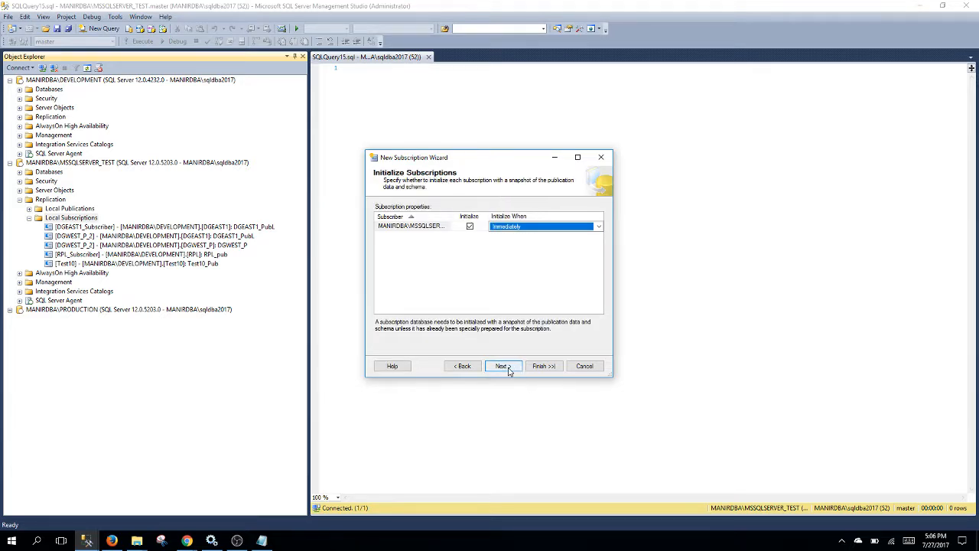
click(462, 366)
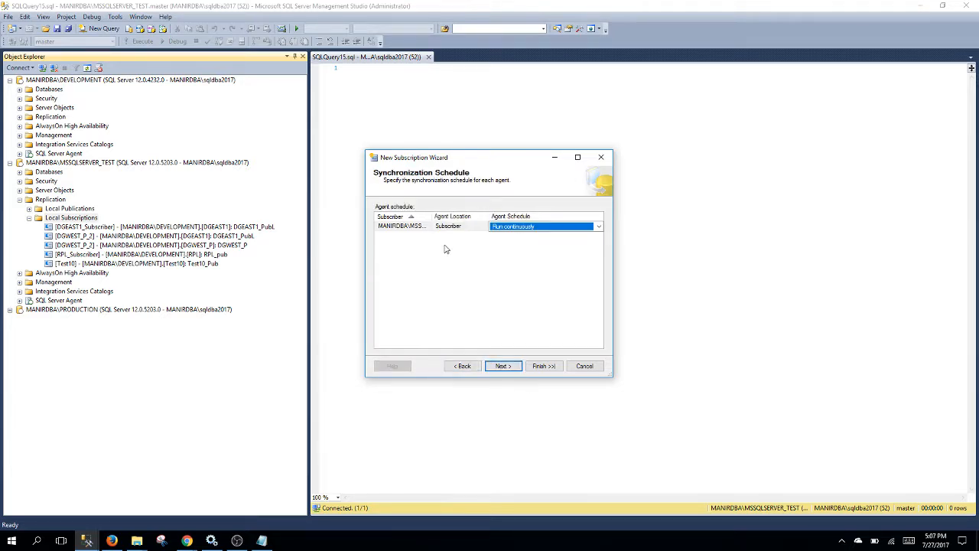
click(503, 367)
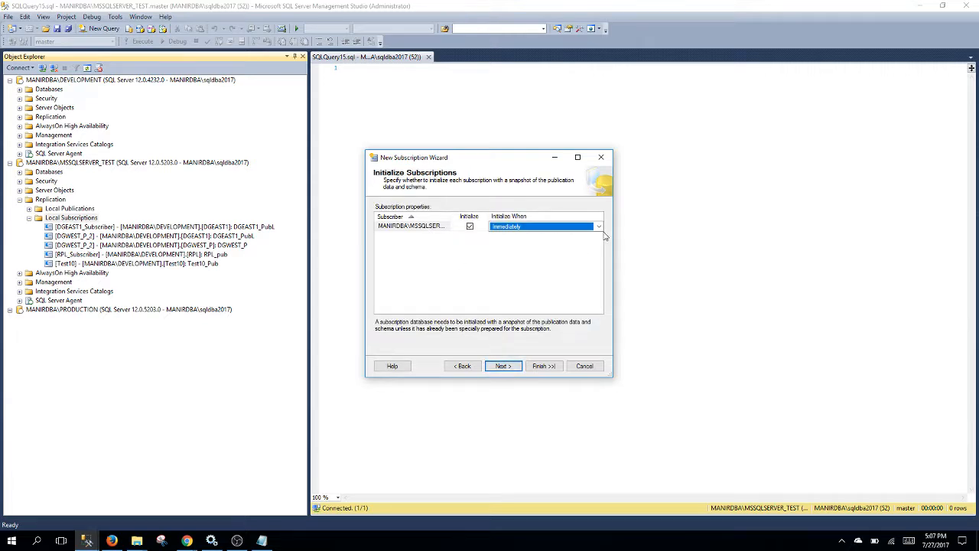
click(502, 365)
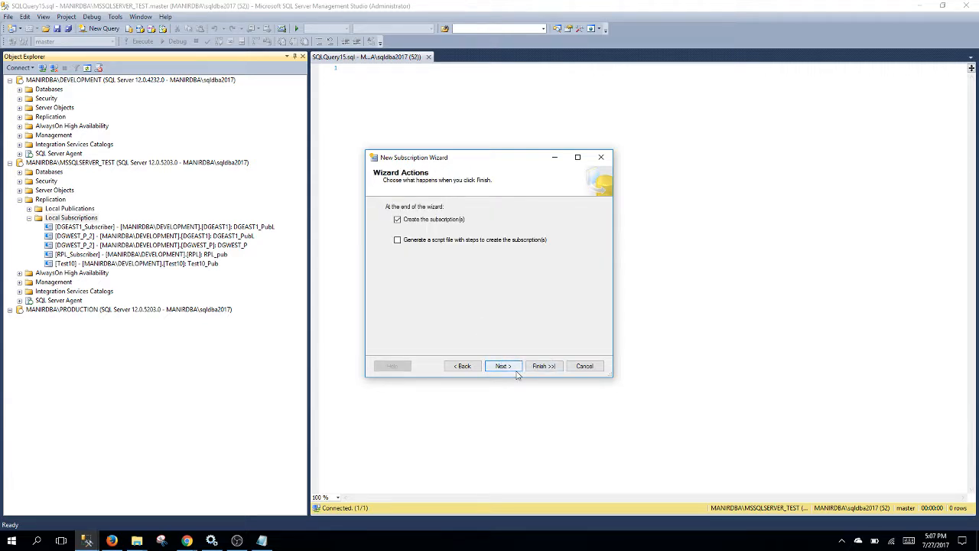
click(503, 366)
click(544, 367)
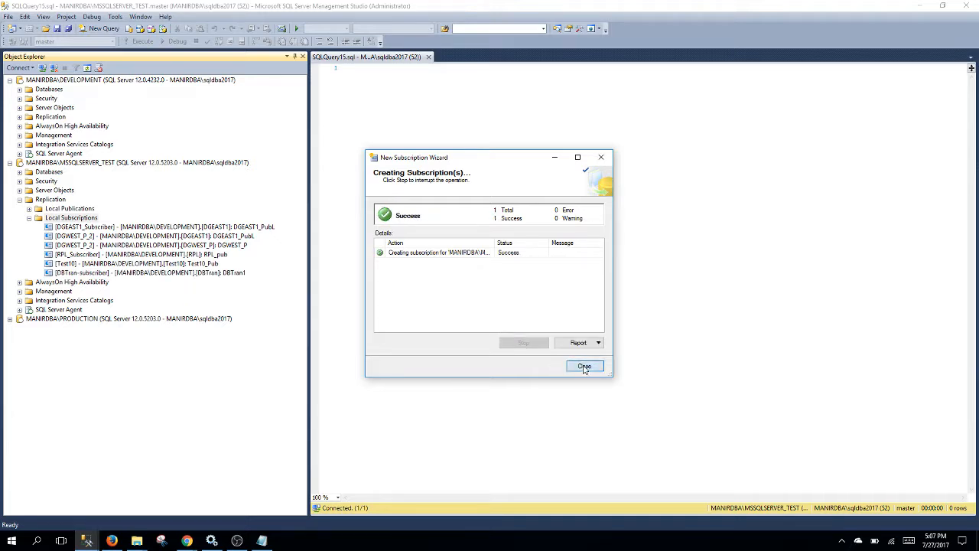
click(585, 365)
Collapse the Replication folder of MSSQLSERVER_TEST, expand its Databases folder, and refresh the instance.
click(19, 199)
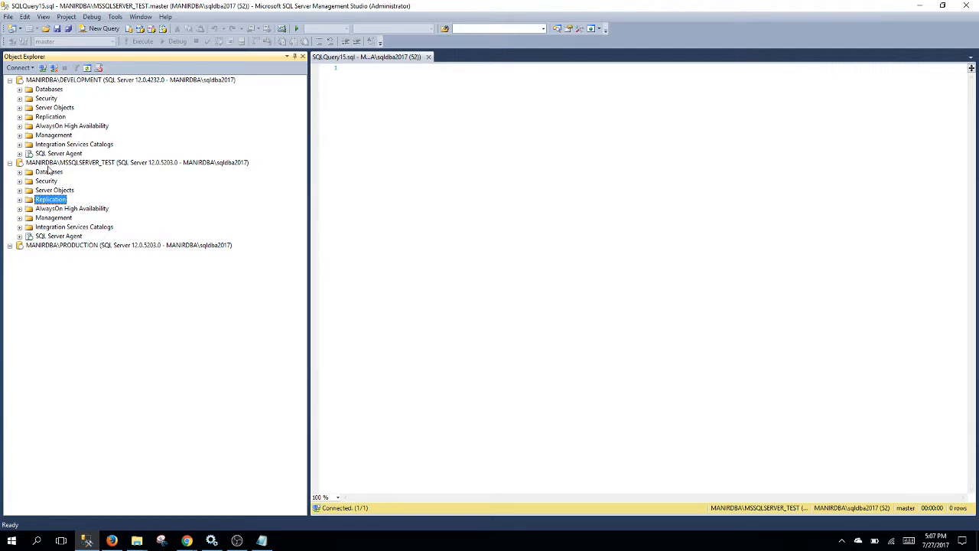
click(20, 172)
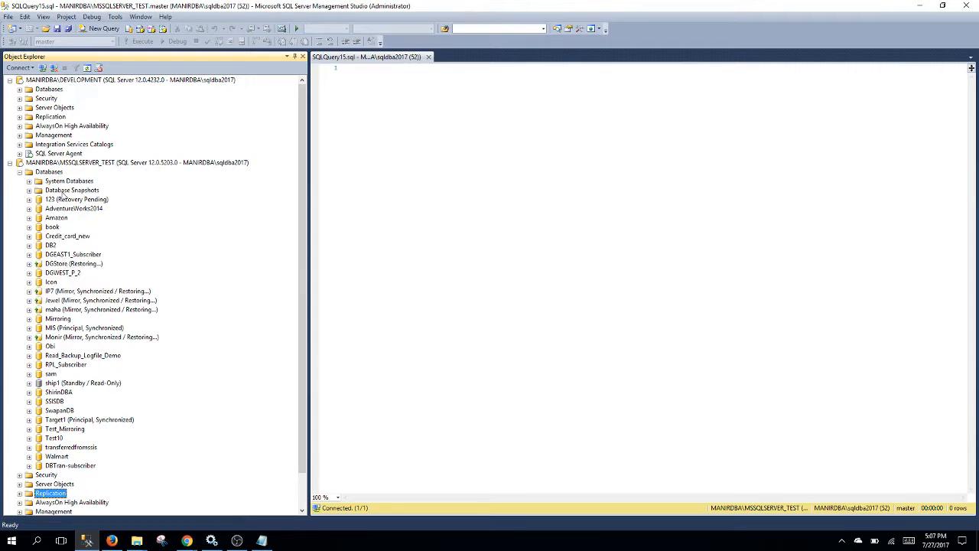
click(56, 276)
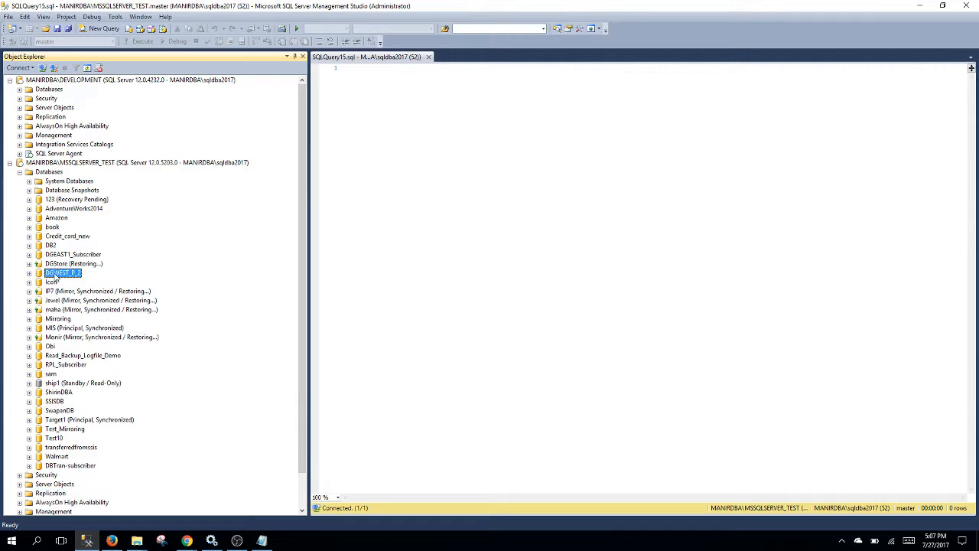
right_click(66, 164)
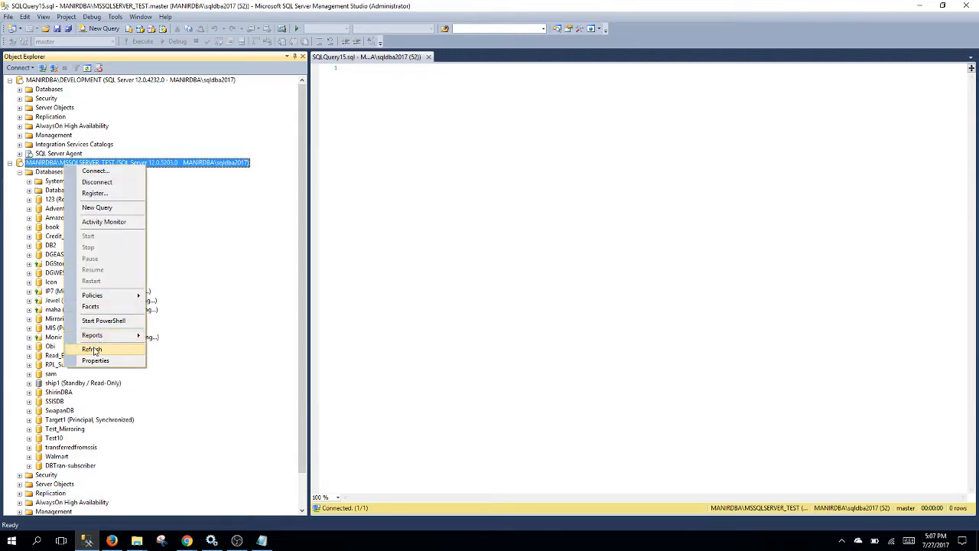
click(93, 349)
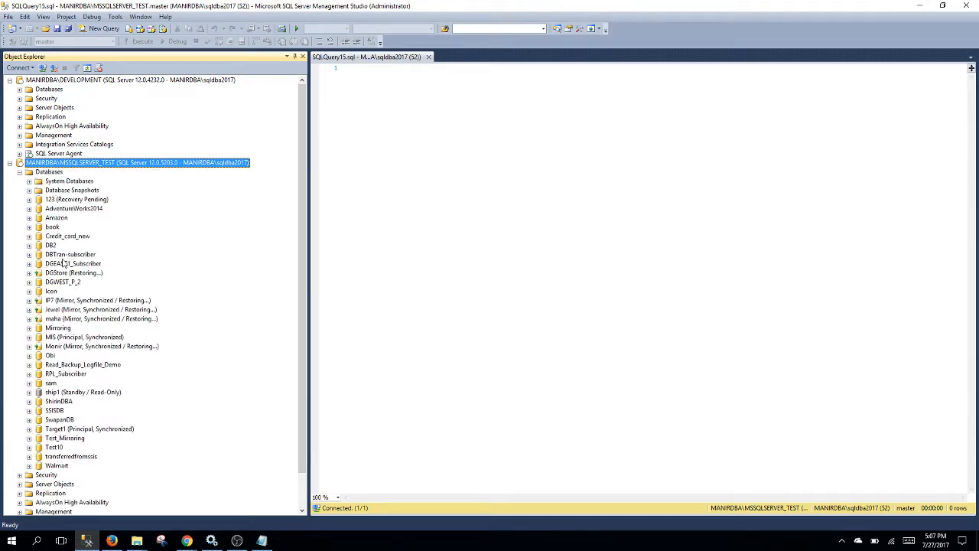
Expand the Tables folder of the DBTran-subscriber database on MSSQLSERVER_TEST and select dbo.Table_1.
click(63, 259)
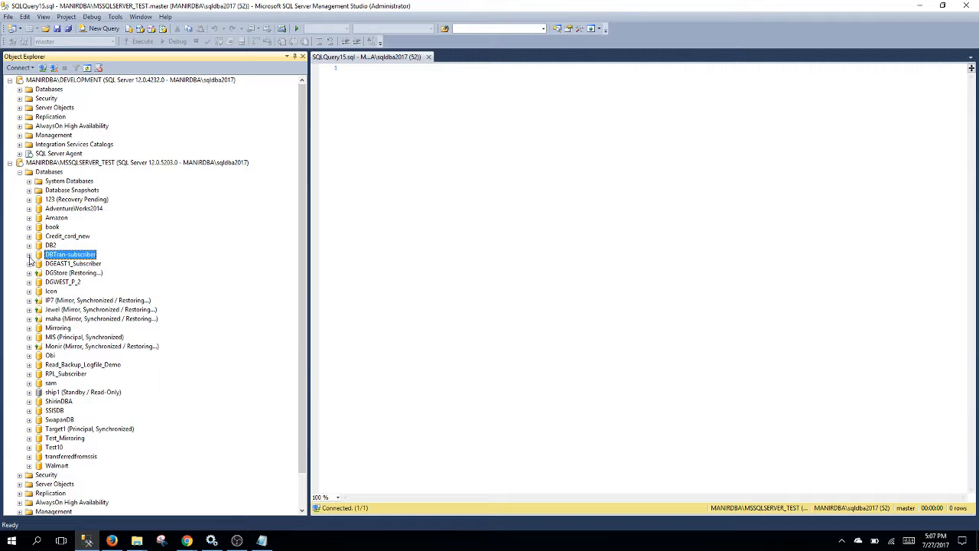
click(29, 255)
click(39, 273)
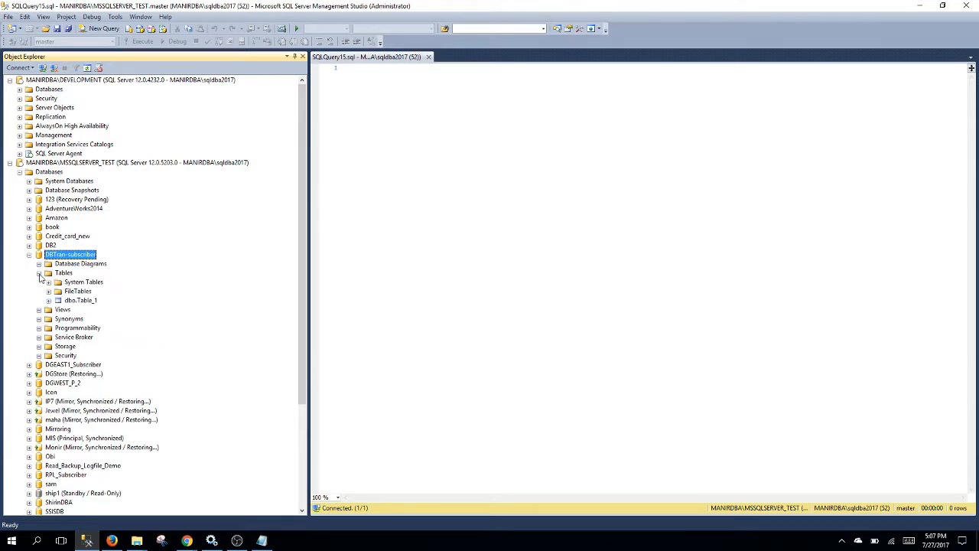
click(70, 303)
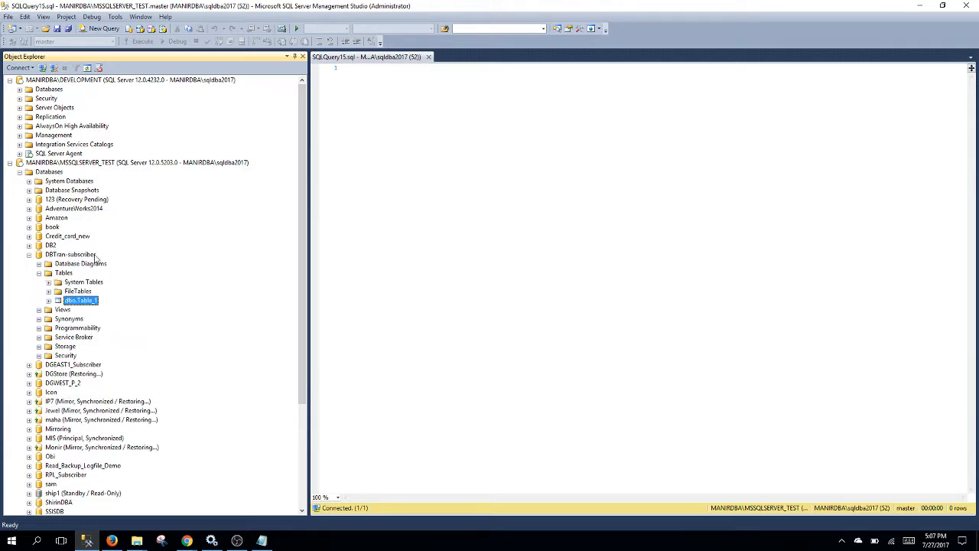
Write and run a new query on DBTran-subscriber: Select * from [dbo].[Table_1].
click(61, 258)
click(103, 28)
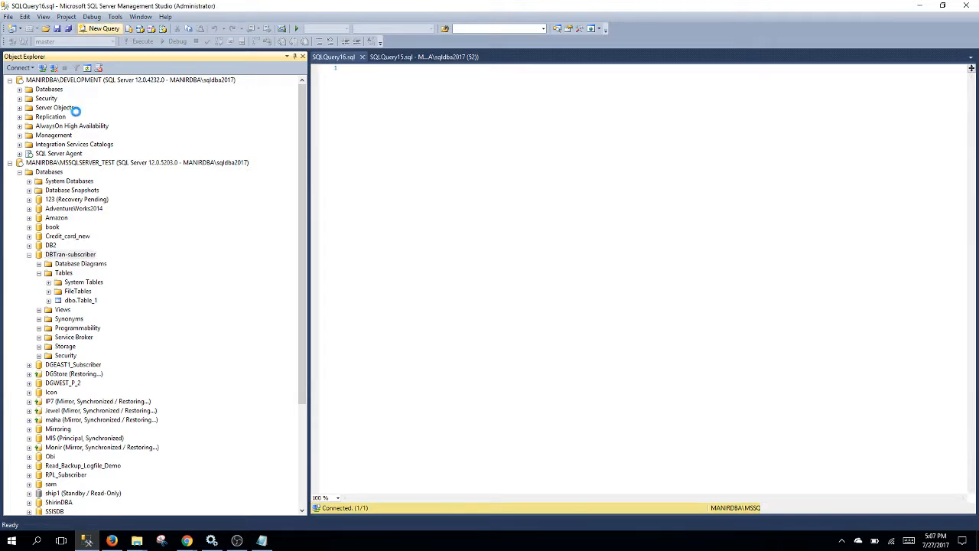
key(Return)
key(Return)
key(Return)
key(Return)
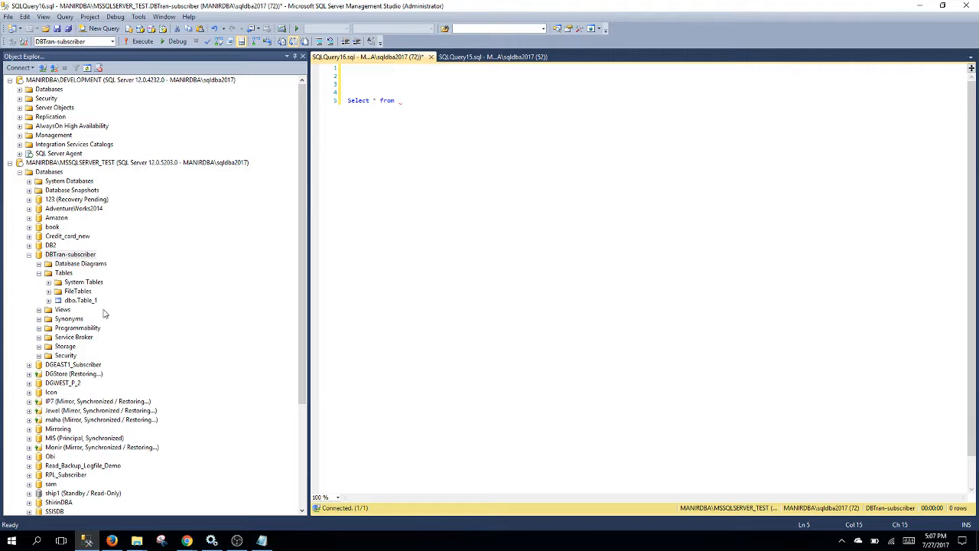
drag(80, 303, 430, 104)
key(ctrl+a)
click(141, 41)
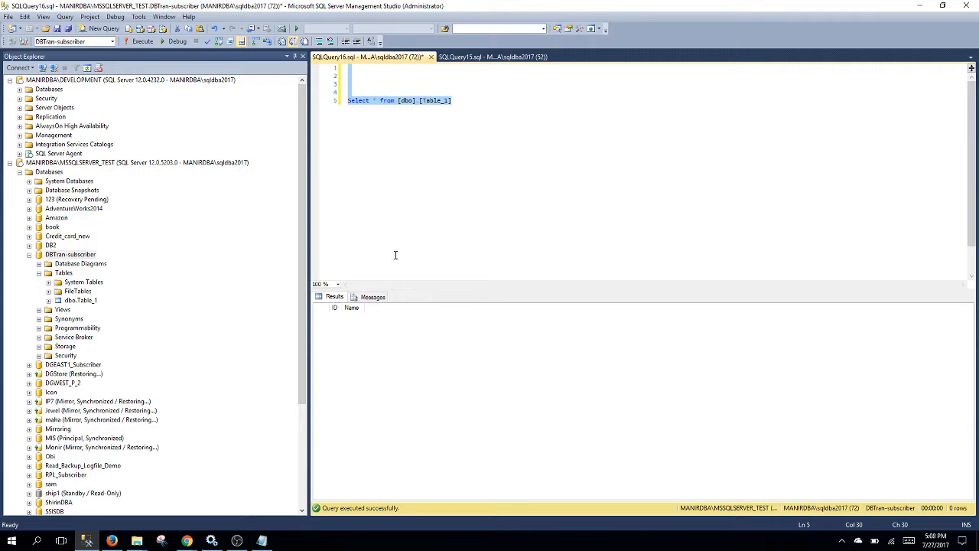
Open dbo.Table_1 of the DBTran database on DEVELOPMENT for editing its top 200 rows.
click(71, 254)
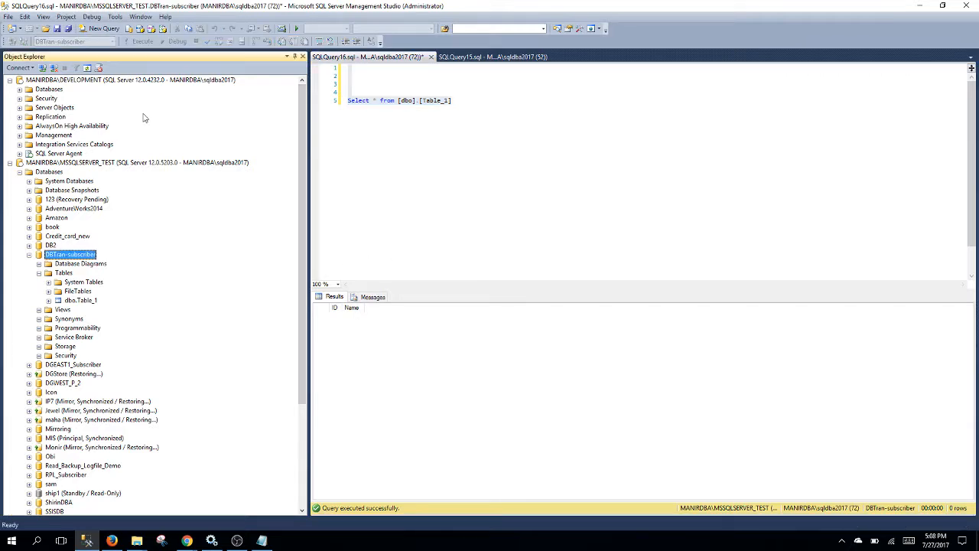
click(19, 89)
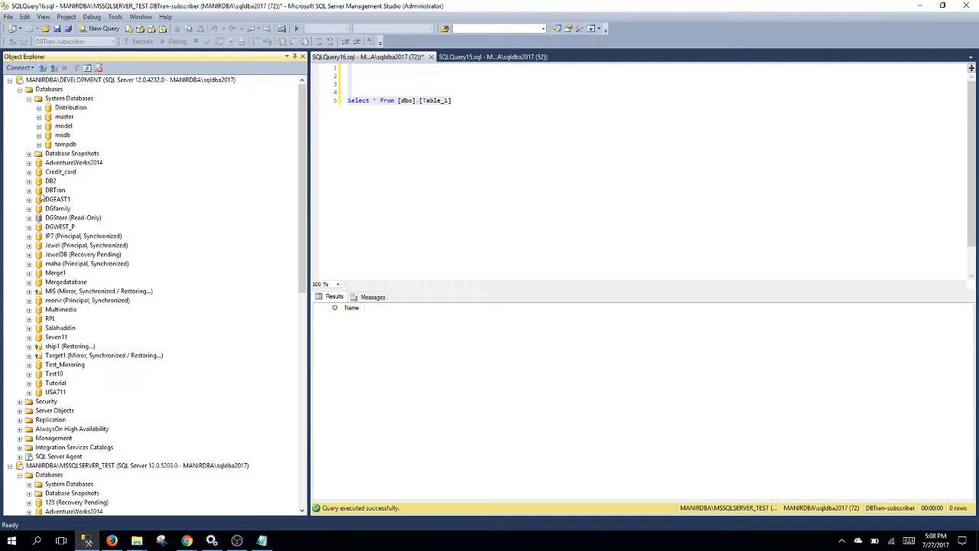
click(29, 190)
click(39, 209)
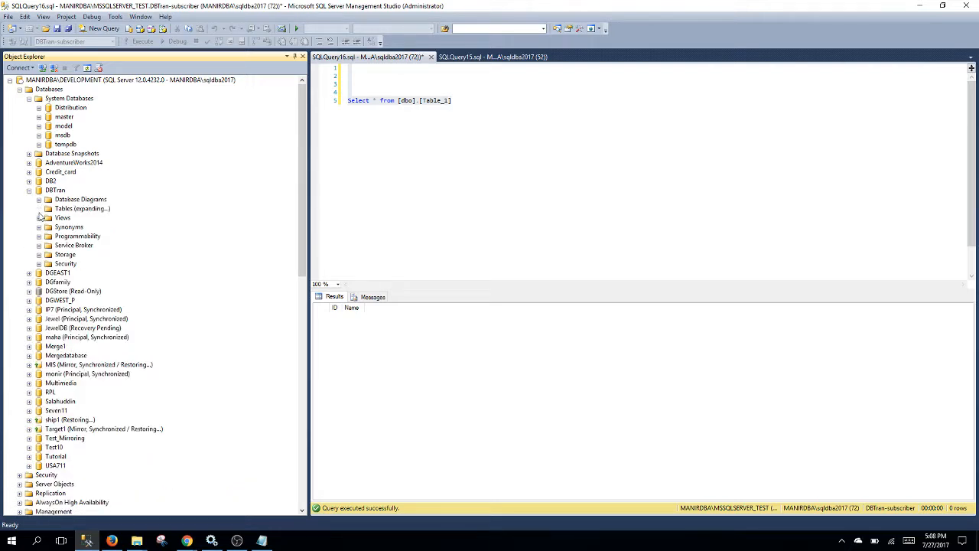
click(73, 236)
right_click(68, 239)
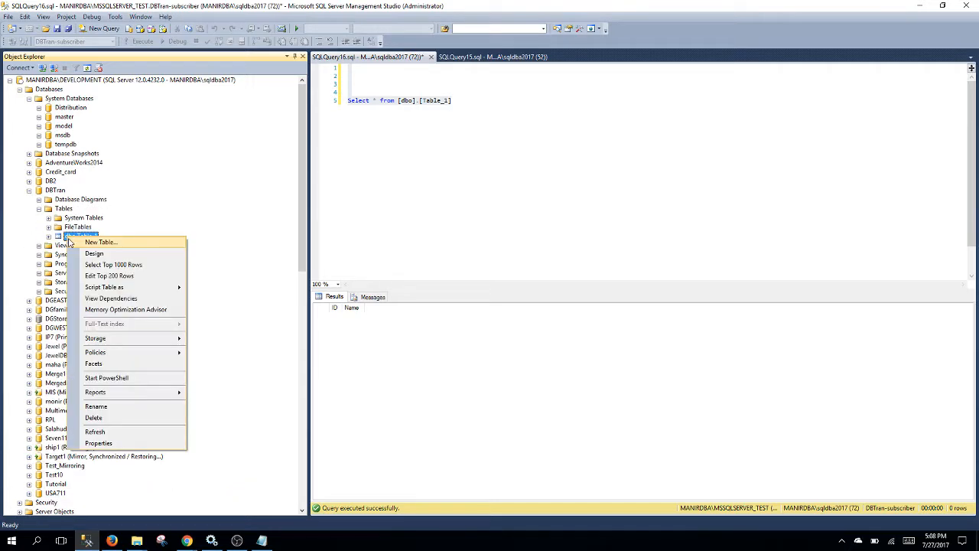
click(108, 276)
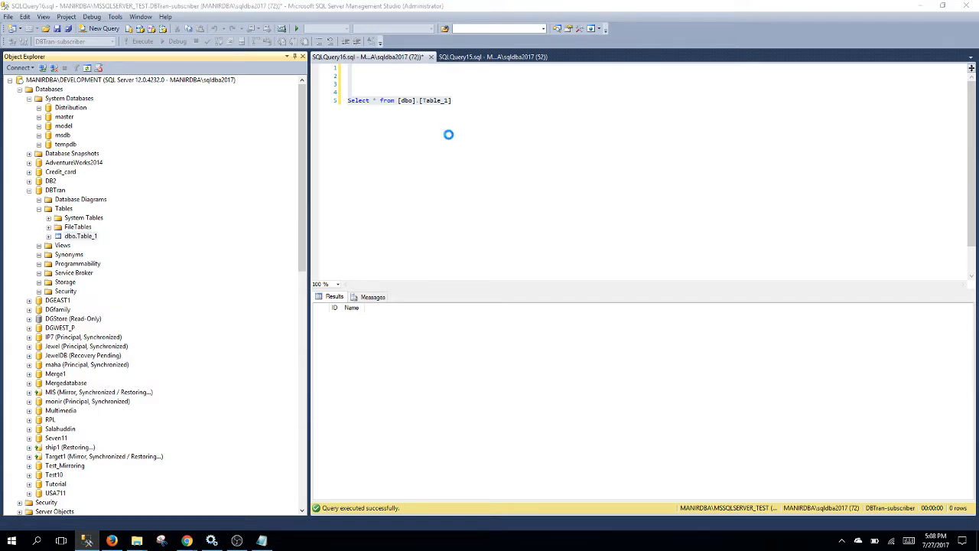
Add three rows to DBTran's Table_1 with IDs 1, 2 and 3 and a person's name for each, and close the table editor.
click(350, 81)
text(1)
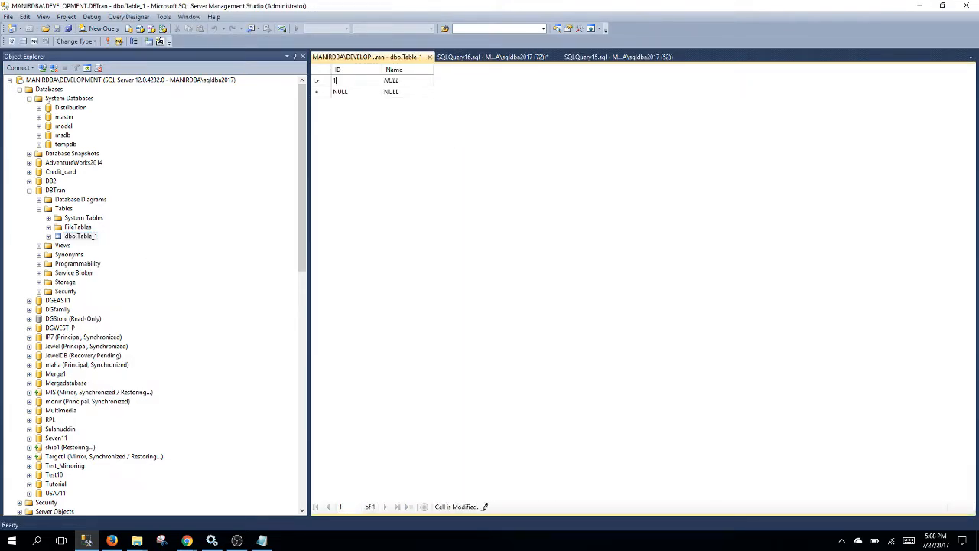
key(Tab)
text(C)
key(Tab)
key(Tab)
key(shift+Tab)
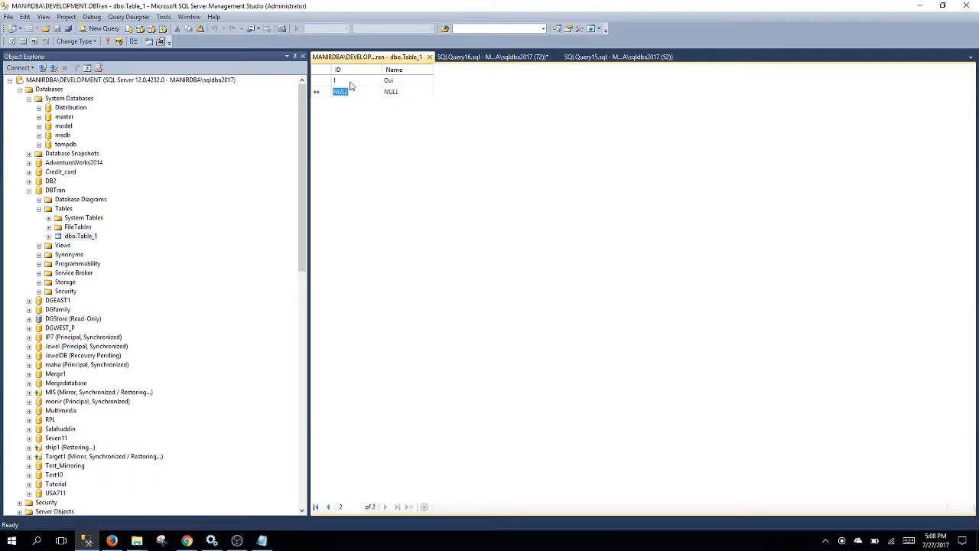
text(2)
key(Tab)
text(J)
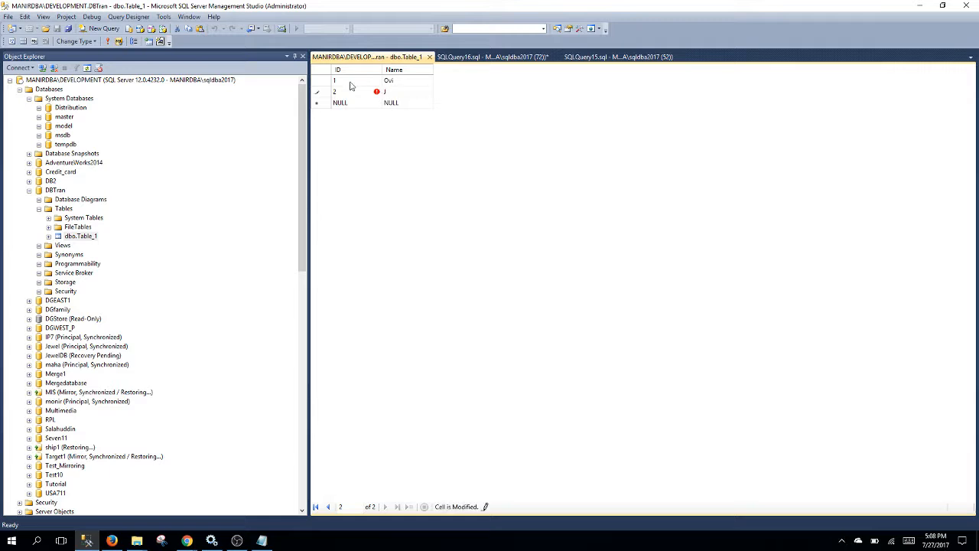
key(Tab)
text(3)
key(Tab)
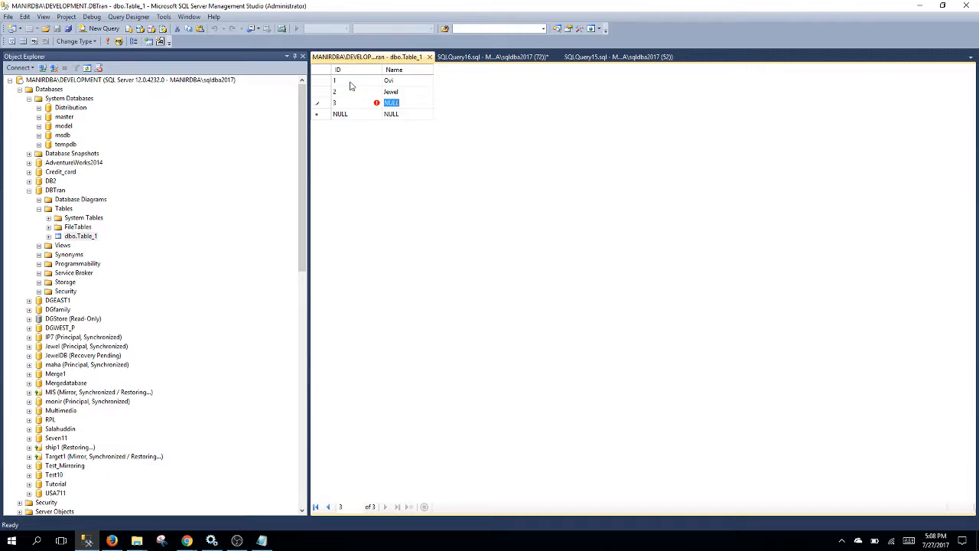
text(Rafi)
key(Tab)
click(430, 58)
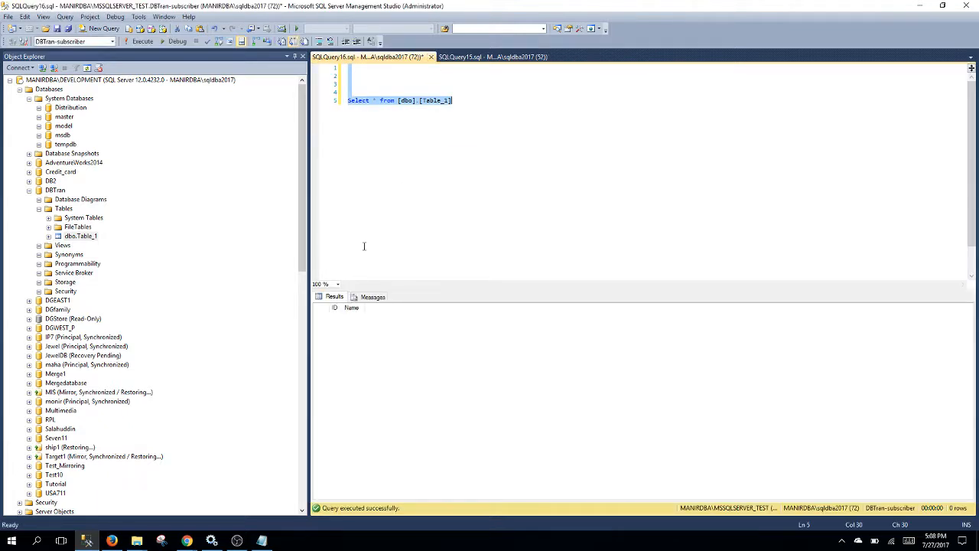
Refresh the DEVELOPMENT instance and collapse its Databases folder.
click(101, 81)
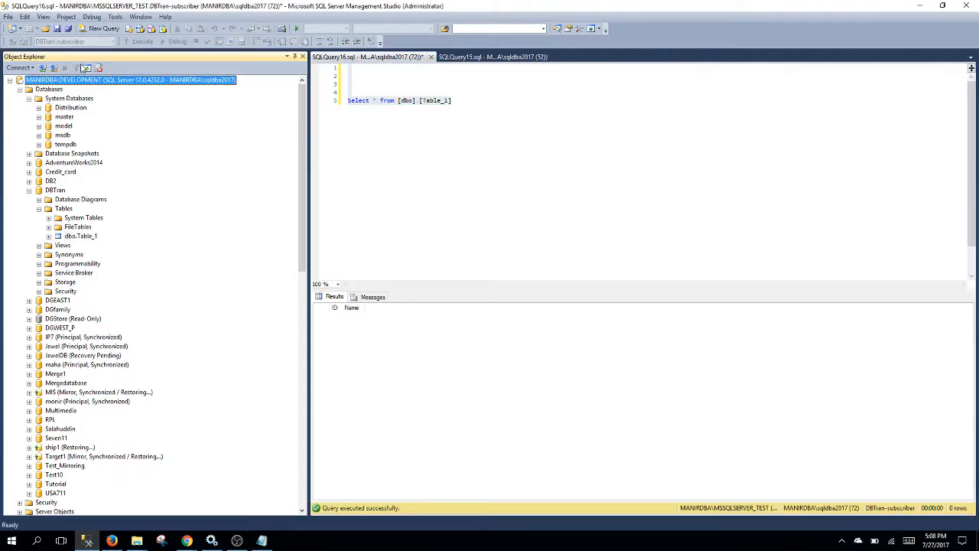
click(85, 68)
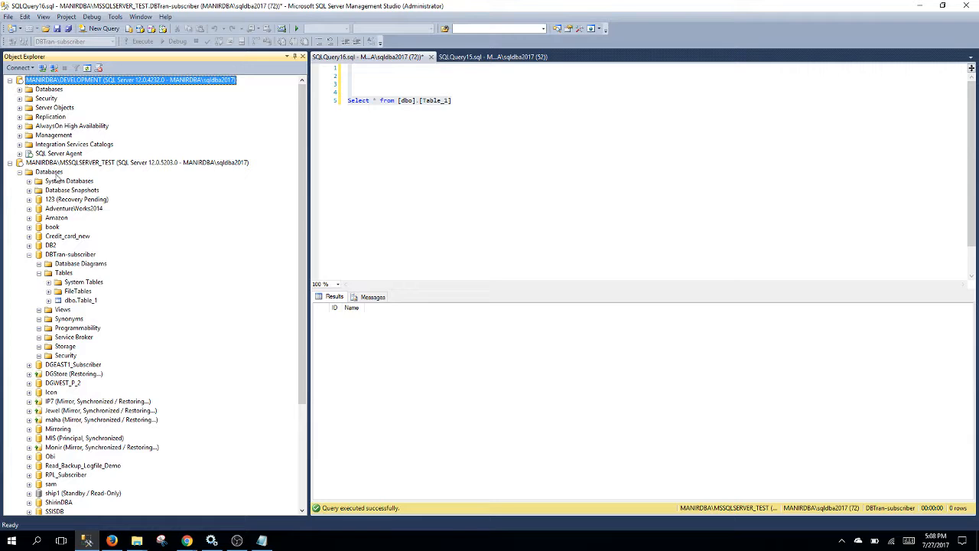
Refresh the MSSQLSERVER_TEST instance, expand its databases and open a new query on DBTran-subscriber.
click(67, 163)
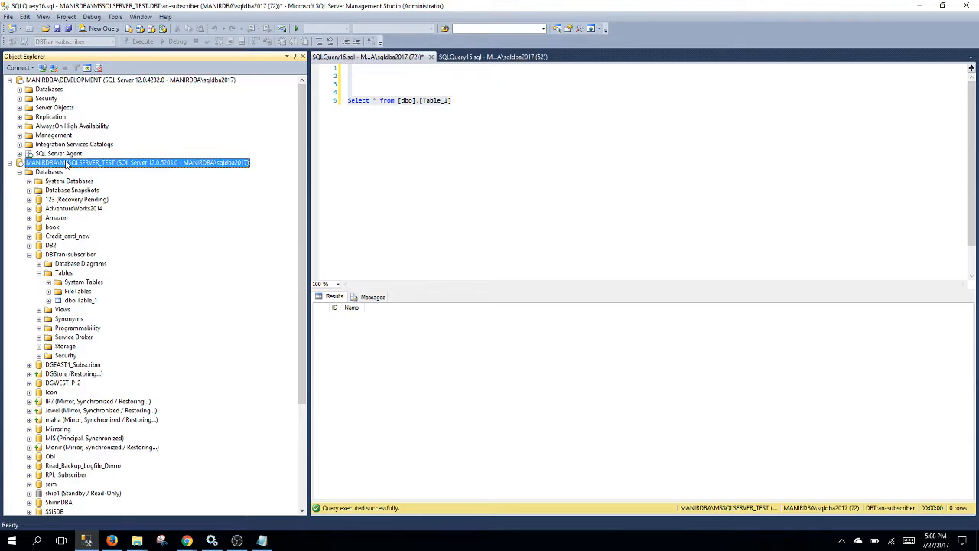
click(86, 68)
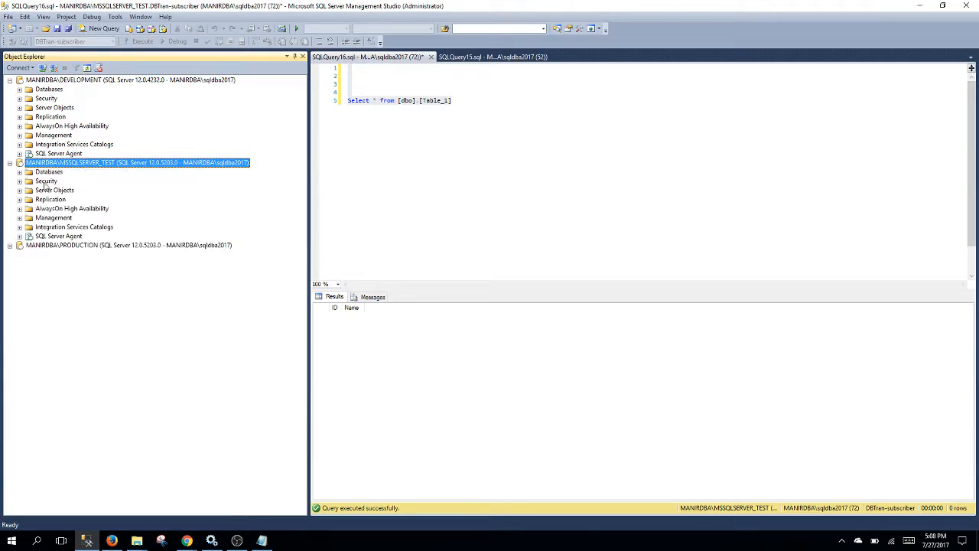
click(20, 172)
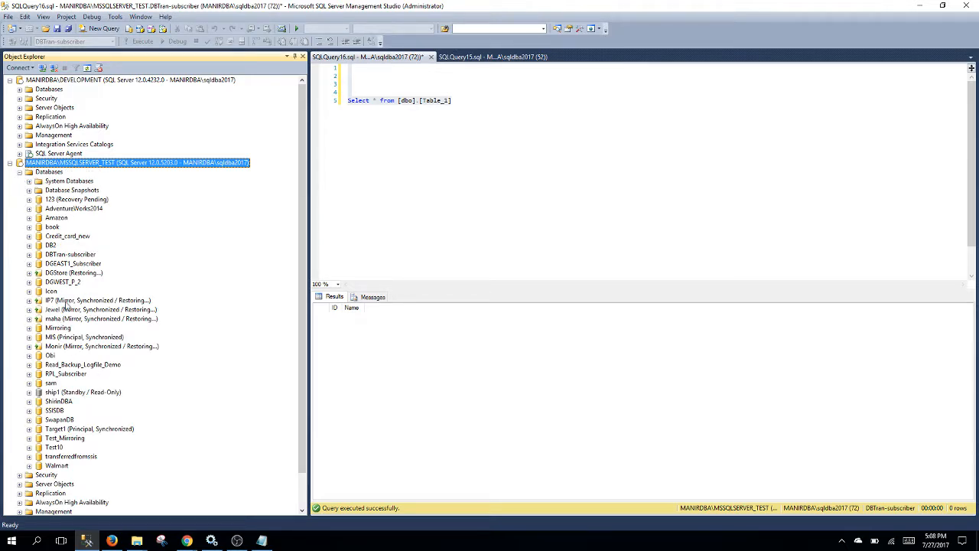
click(67, 264)
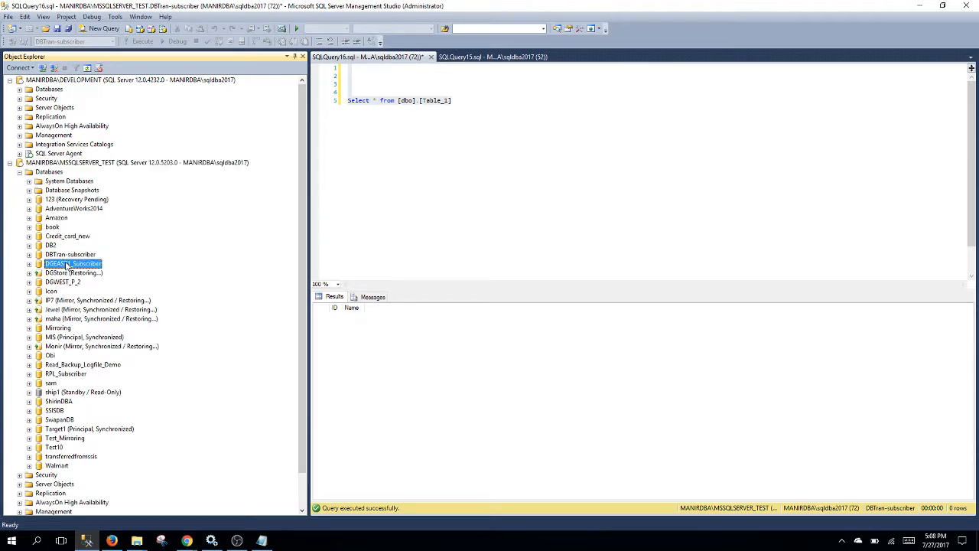
click(69, 254)
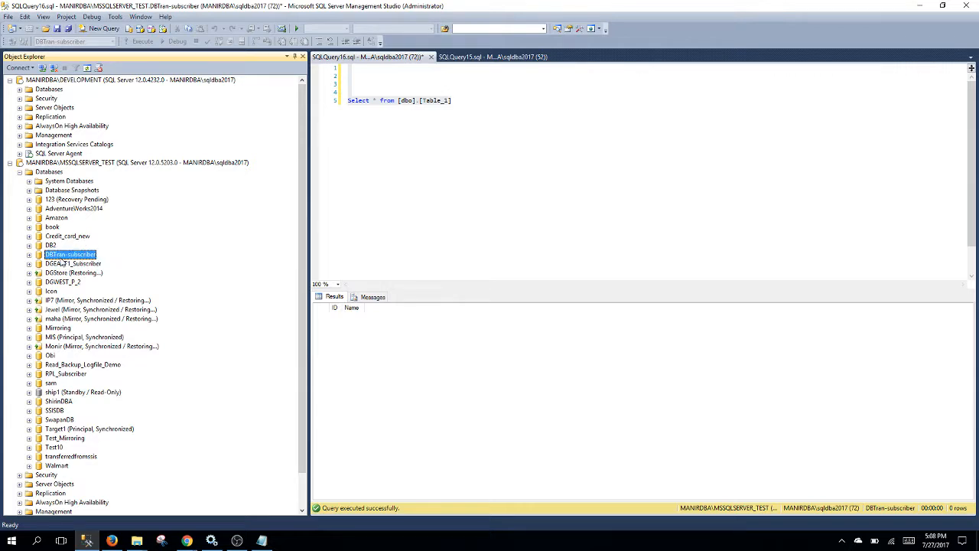
click(100, 29)
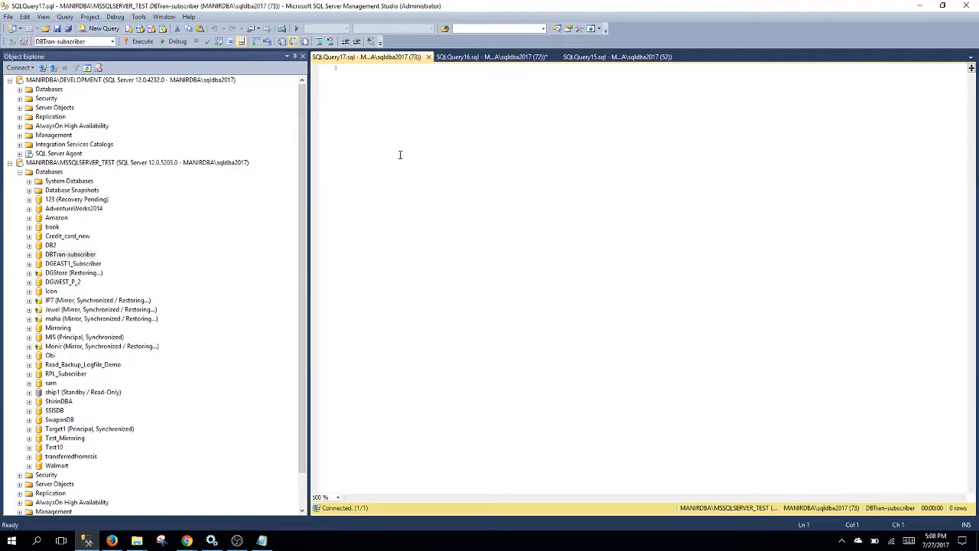
text(manirdba\sqldba2017)
key(ctrl+a)
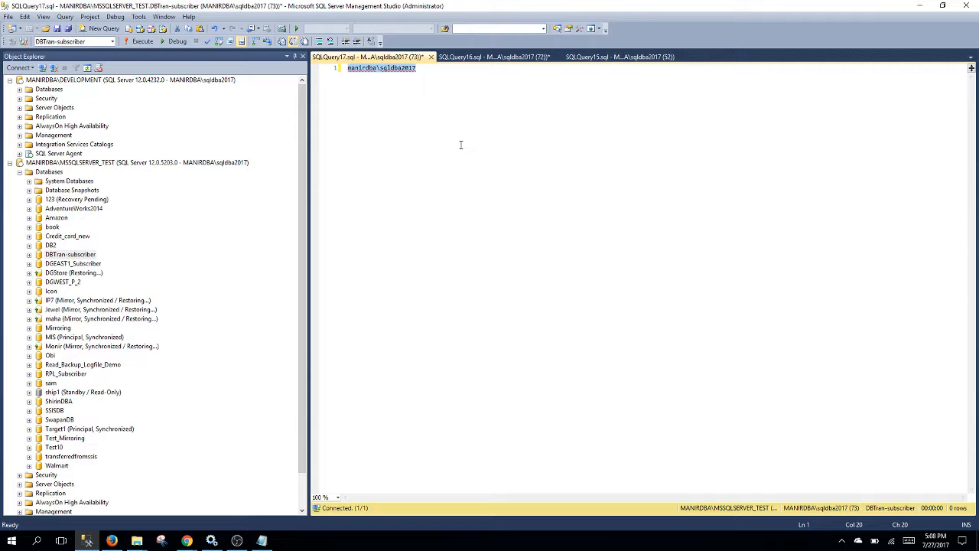
key(Delete)
Copy the query Select * from [dbo].[Table_1] from SQLQuery16 into the new DBTran-subscriber query and run it.
click(512, 58)
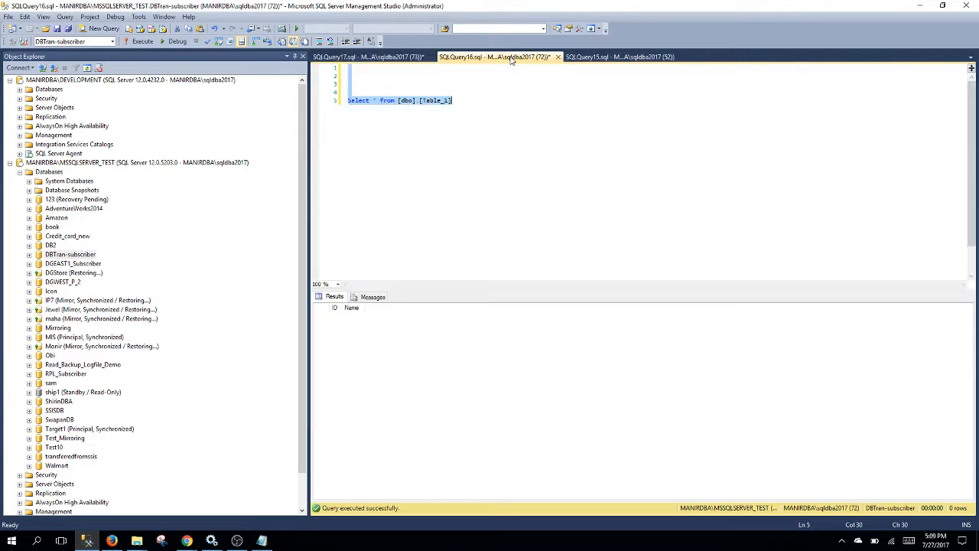
key(ctrl+a)
key(Delete)
key(ctrl+z)
key(ctrl+c)
click(364, 60)
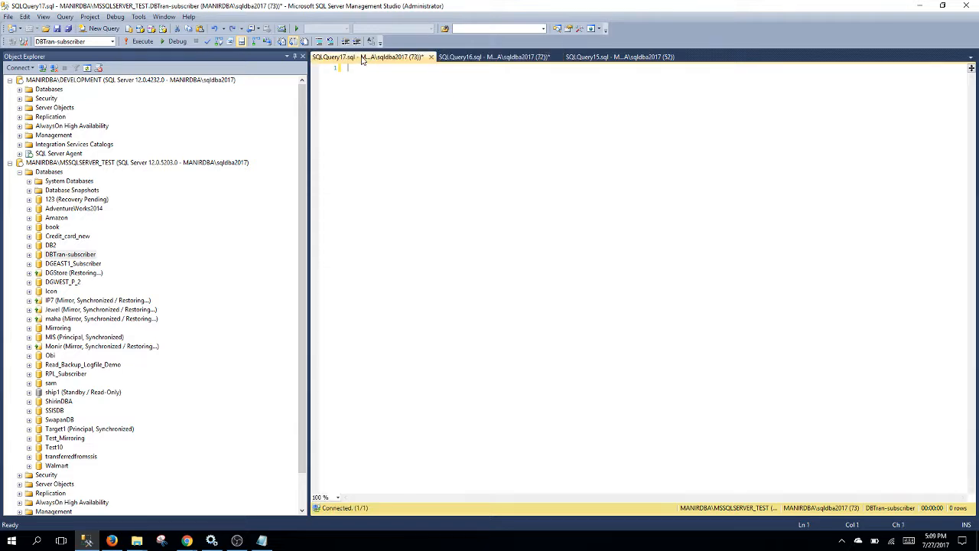
key(ctrl+v)
key(ctrl+a)
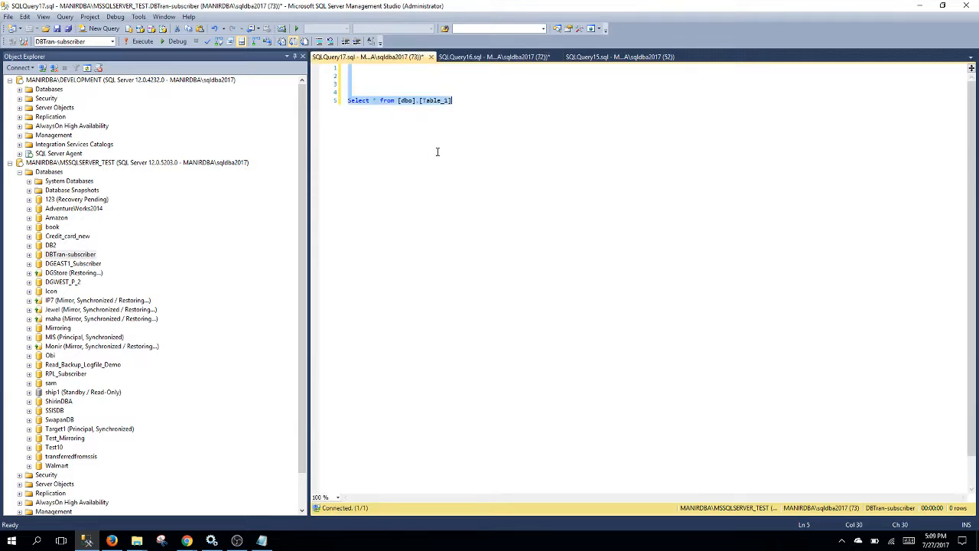
click(140, 41)
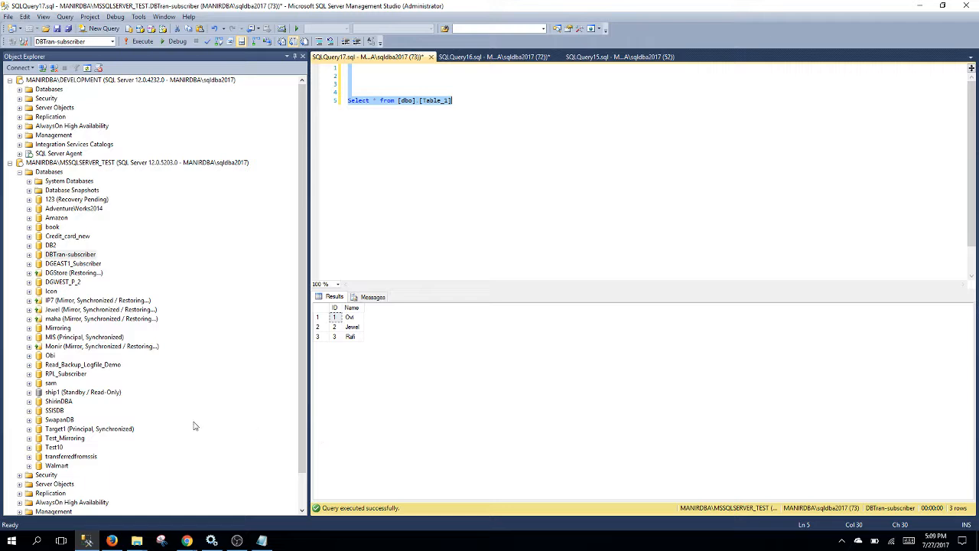
right_click(59, 255)
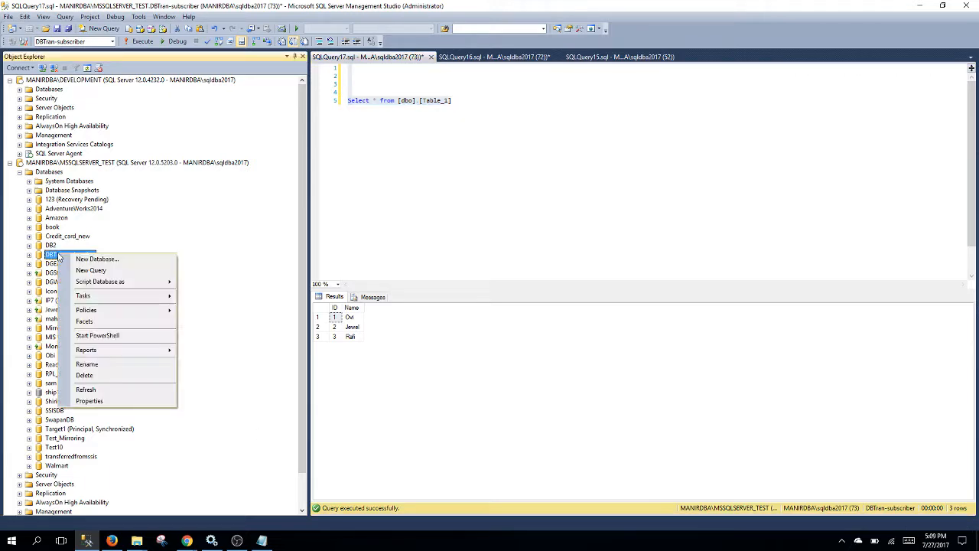
click(281, 404)
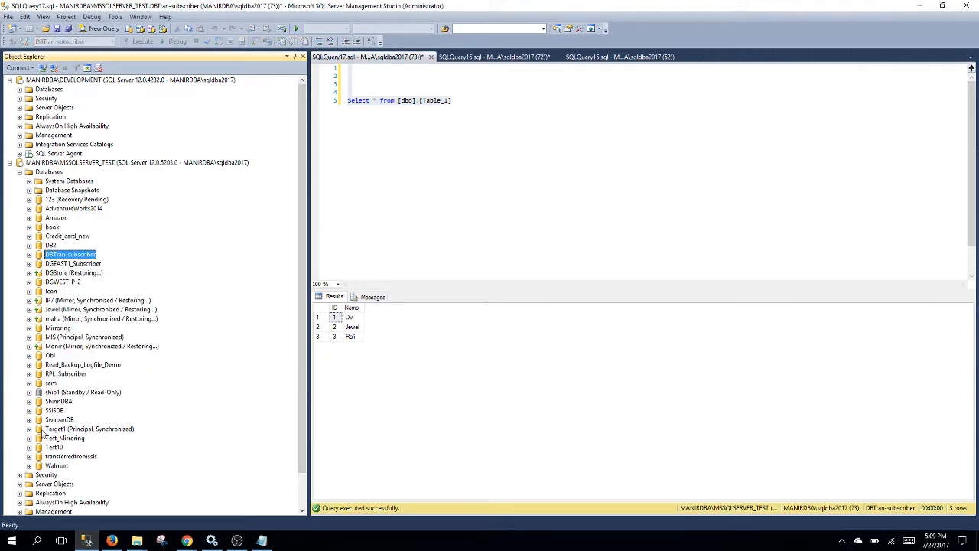
Launch Replication Monitor from the Replication folder of MSSQLSERVER_TEST and maximize its window.
click(19, 173)
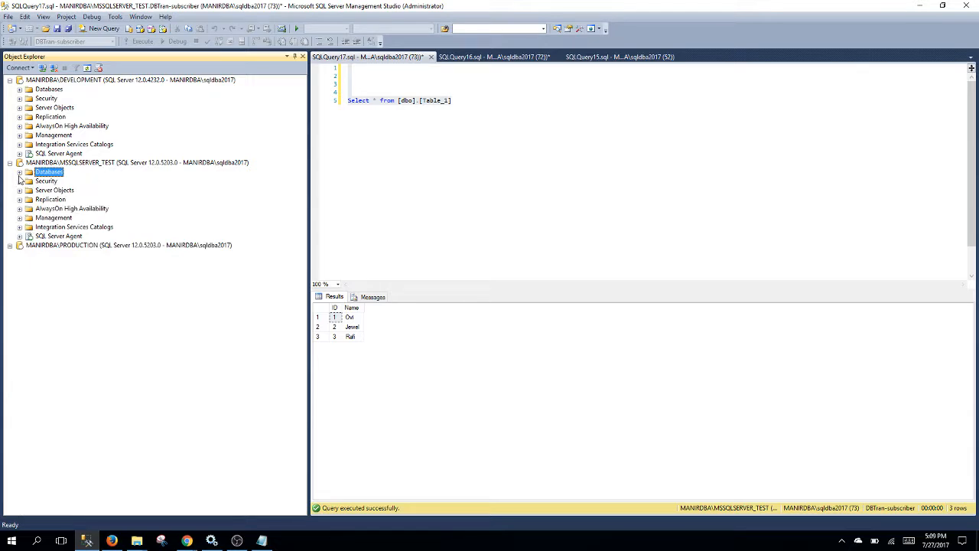
click(19, 200)
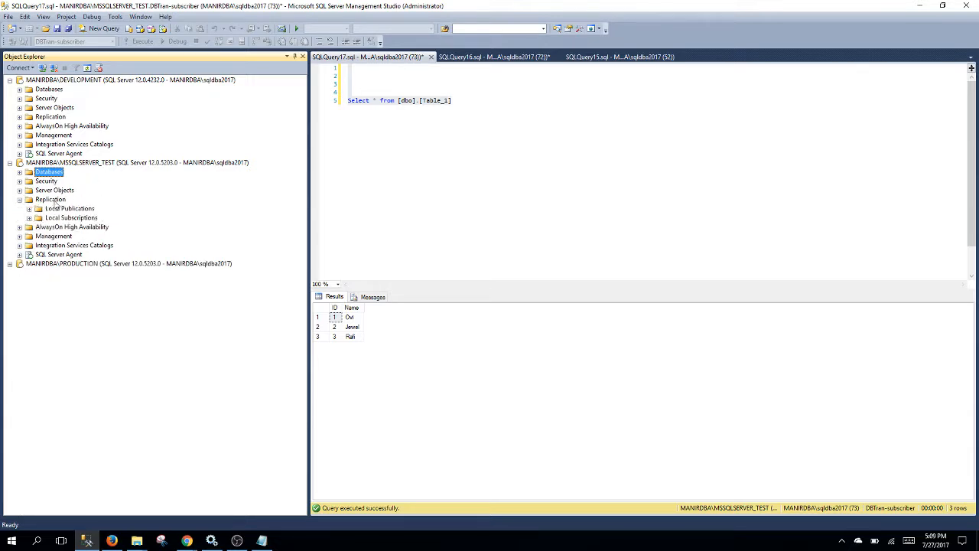
right_click(55, 201)
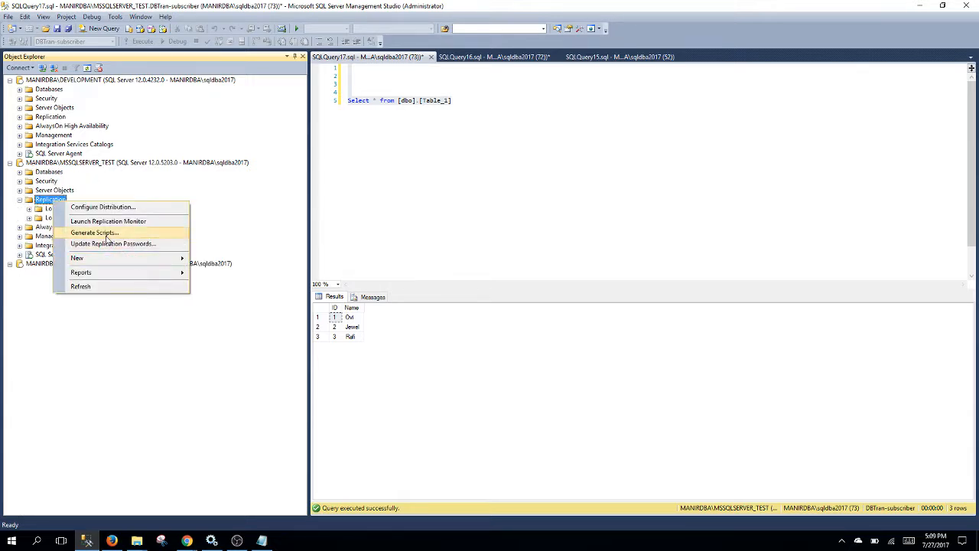
click(127, 221)
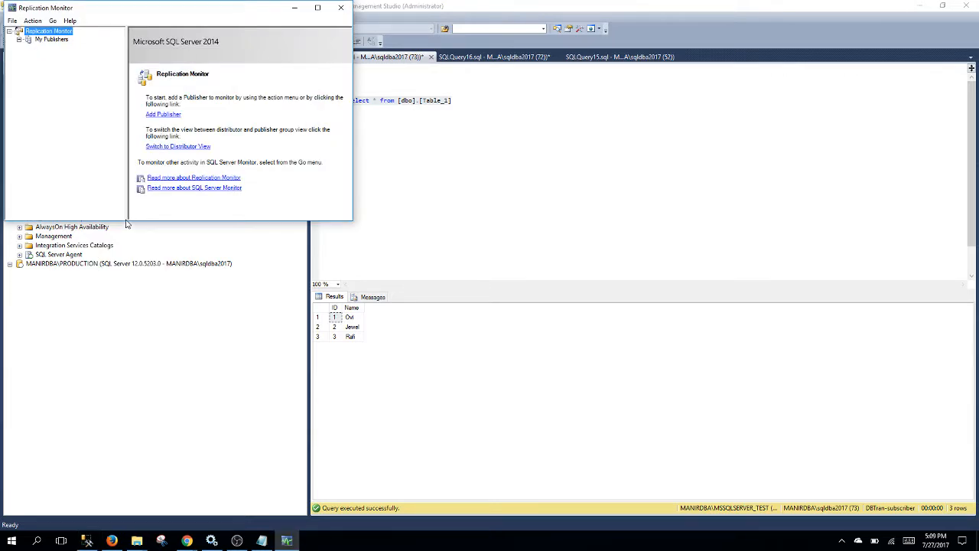
click(318, 9)
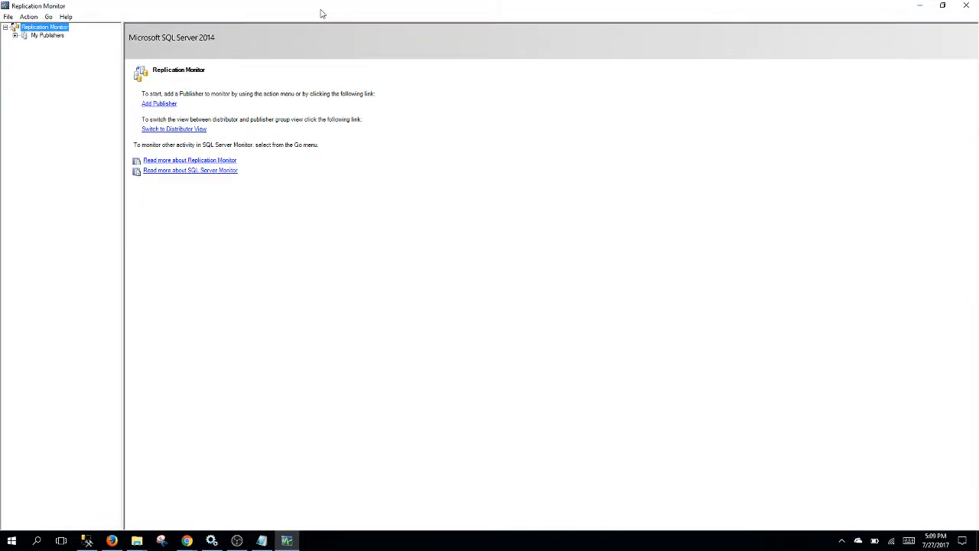
Expand the DEVELOPMENT publisher under My Publishers and view the DGWEST_P publication's subscriptions.
double_click(46, 36)
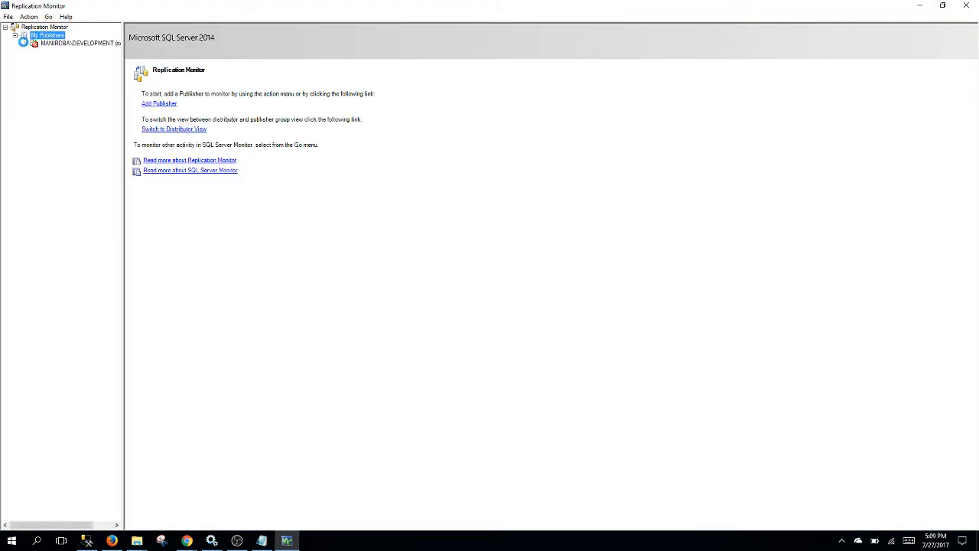
click(24, 44)
click(73, 44)
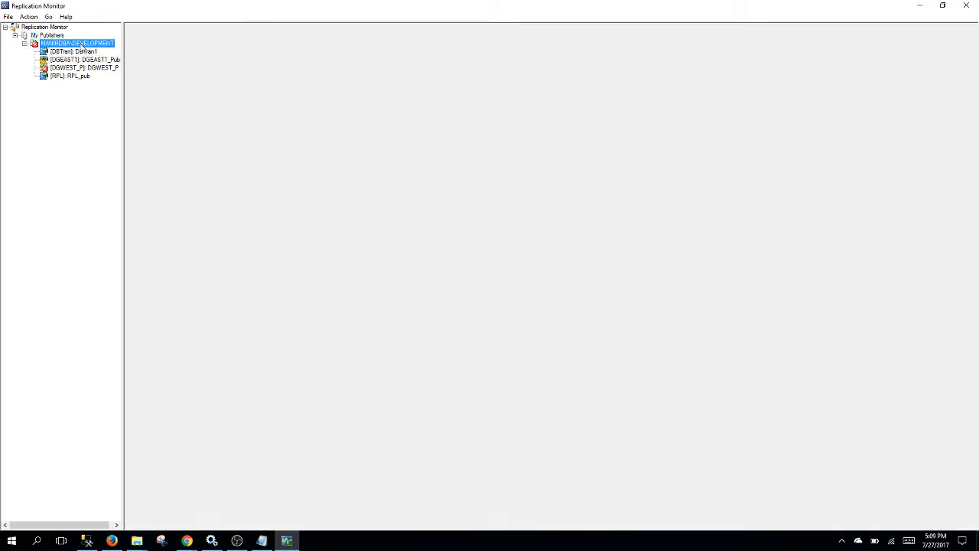
click(89, 69)
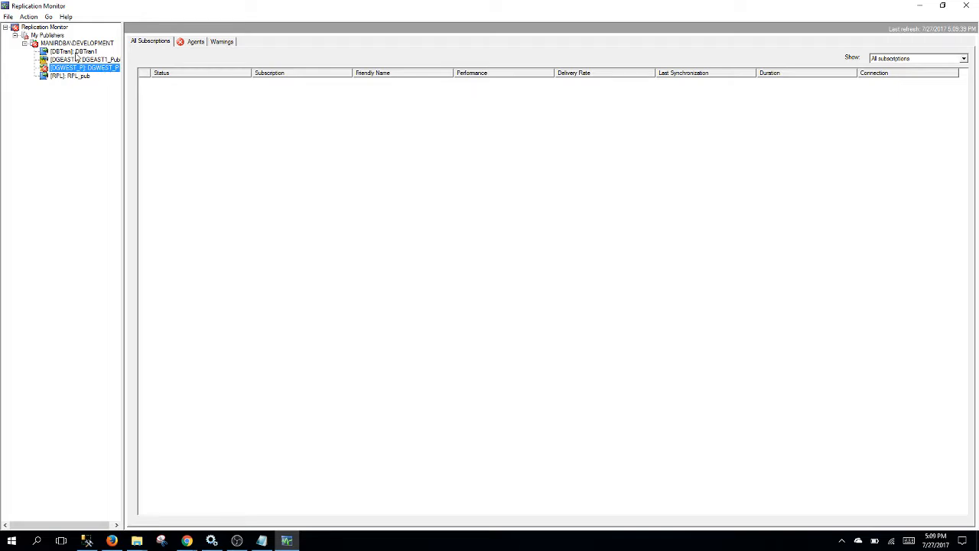
Insert a tracer token for the DBTran1 publication of the DBTran database.
click(77, 52)
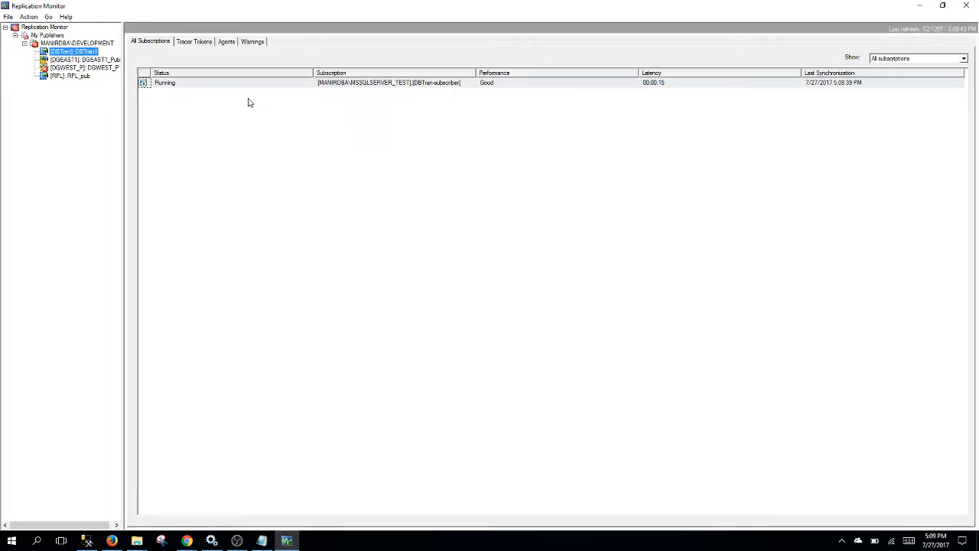
click(193, 43)
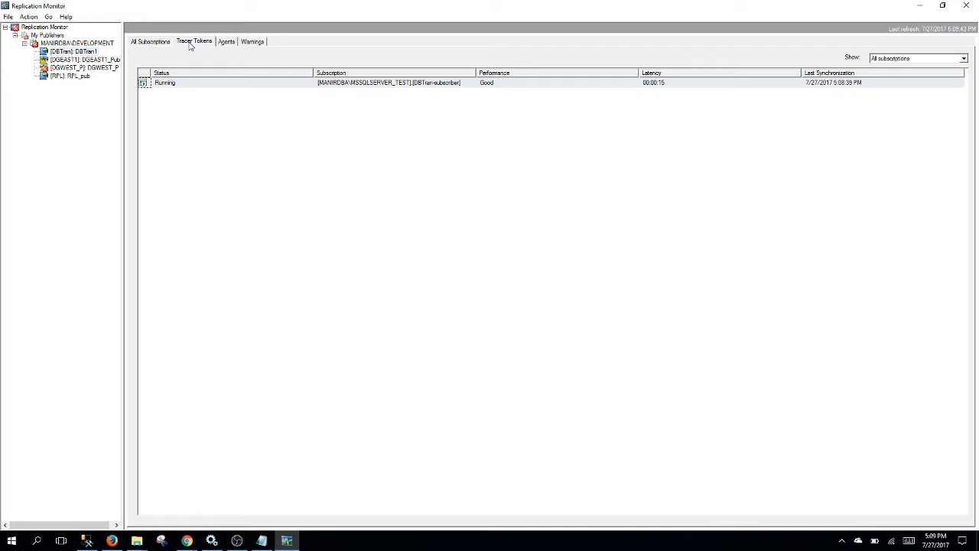
click(175, 93)
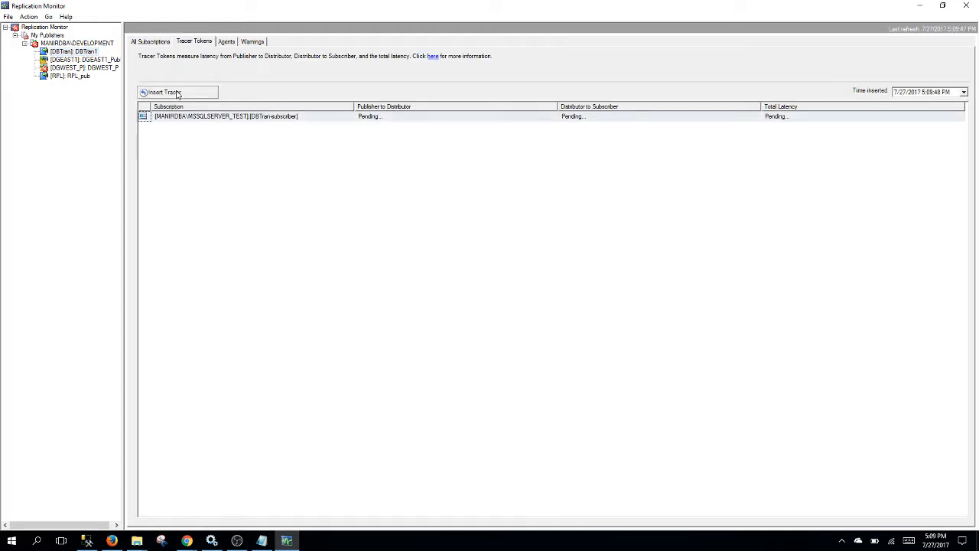
Review the DBTran1 publication's agents, warnings and subscriptions, and refresh the publication.
click(229, 43)
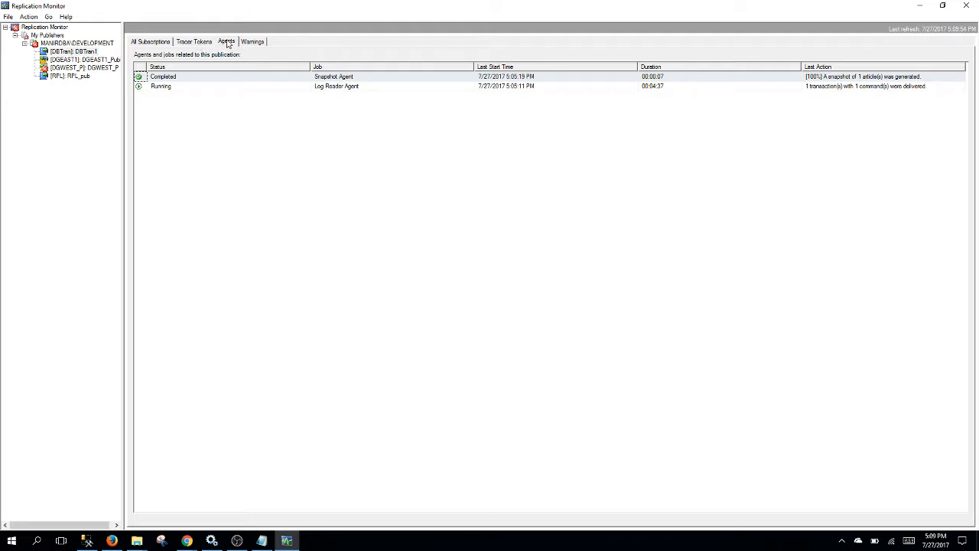
click(252, 42)
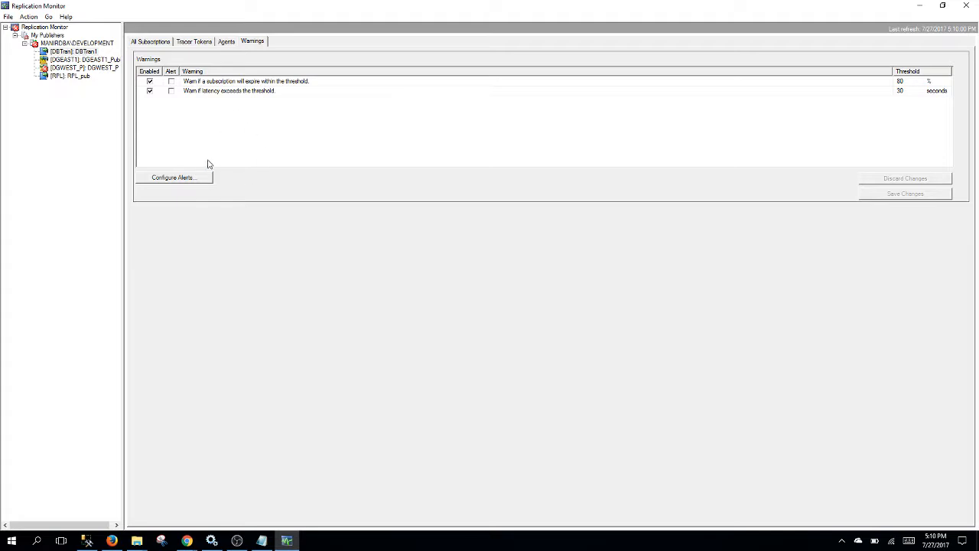
click(150, 42)
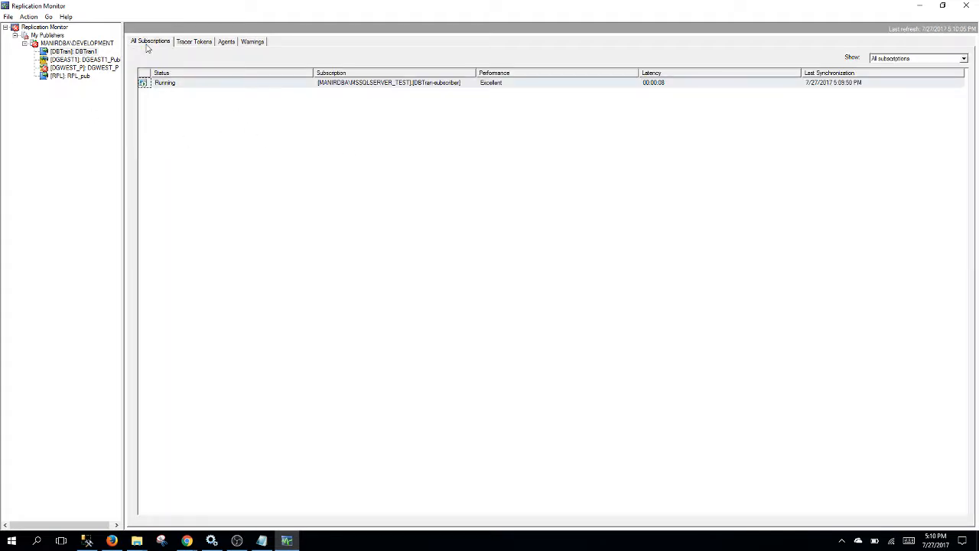
click(69, 52)
right_click(80, 55)
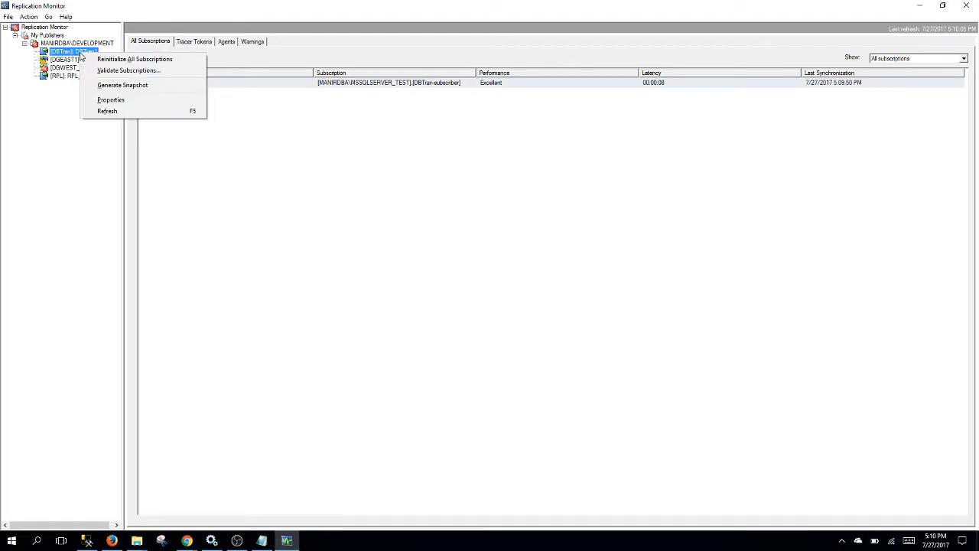
click(120, 111)
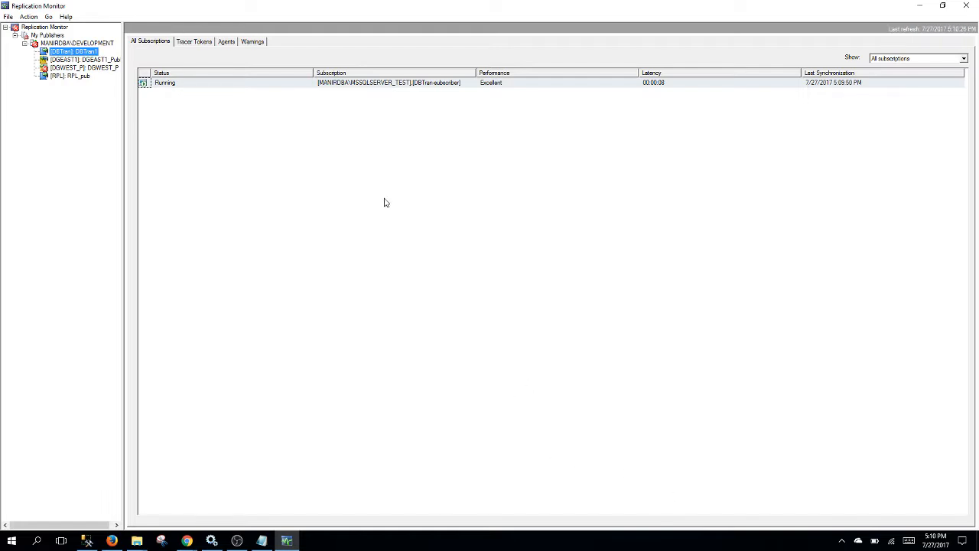
Check the DBTran1 tracer token latency, insert another tracer token, and minimize Replication Monitor.
click(191, 42)
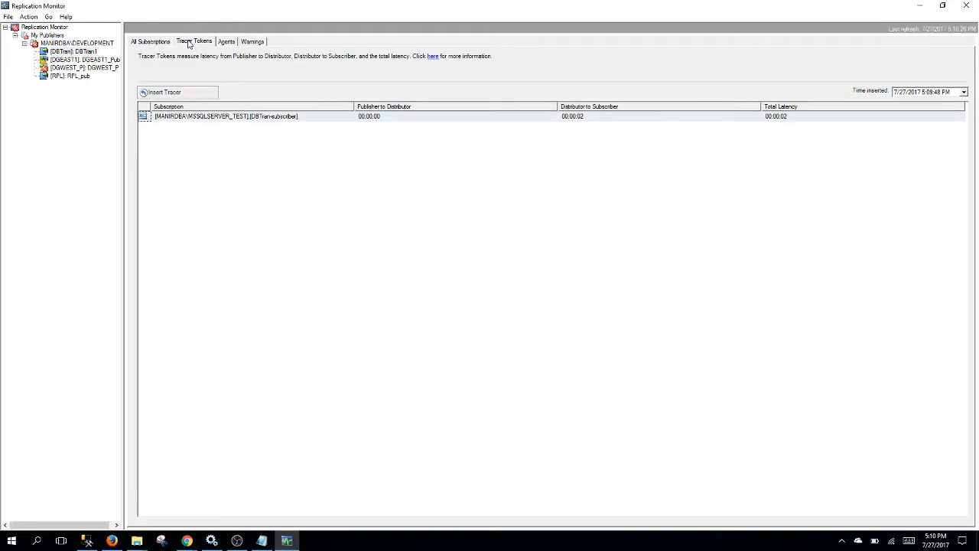
click(189, 96)
click(432, 58)
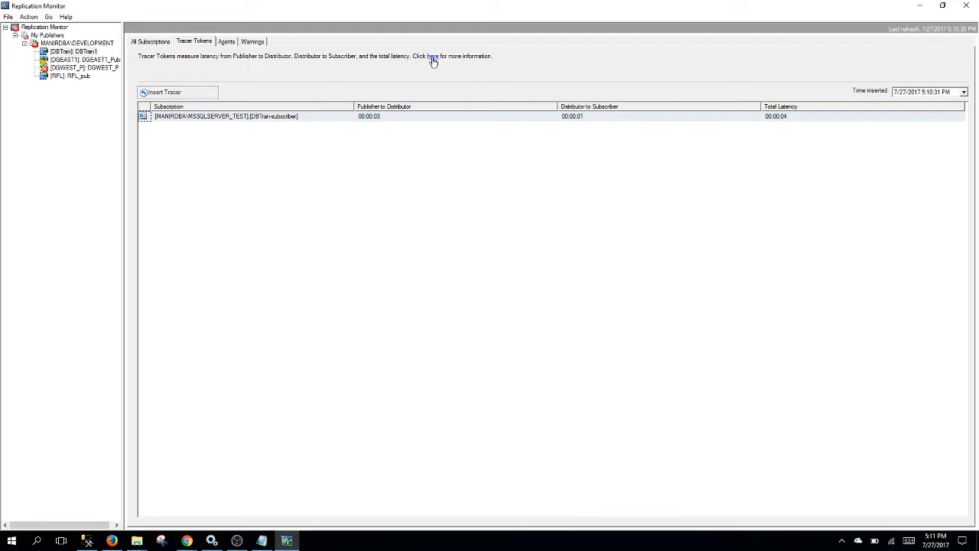
click(542, 248)
click(919, 6)
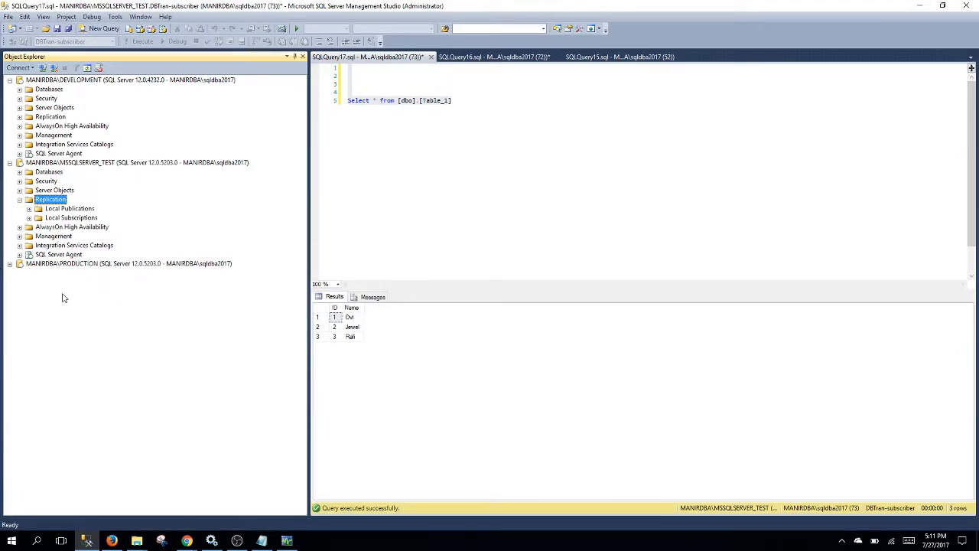
Expand the Databases folder of the DEVELOPMENT instance.
click(19, 98)
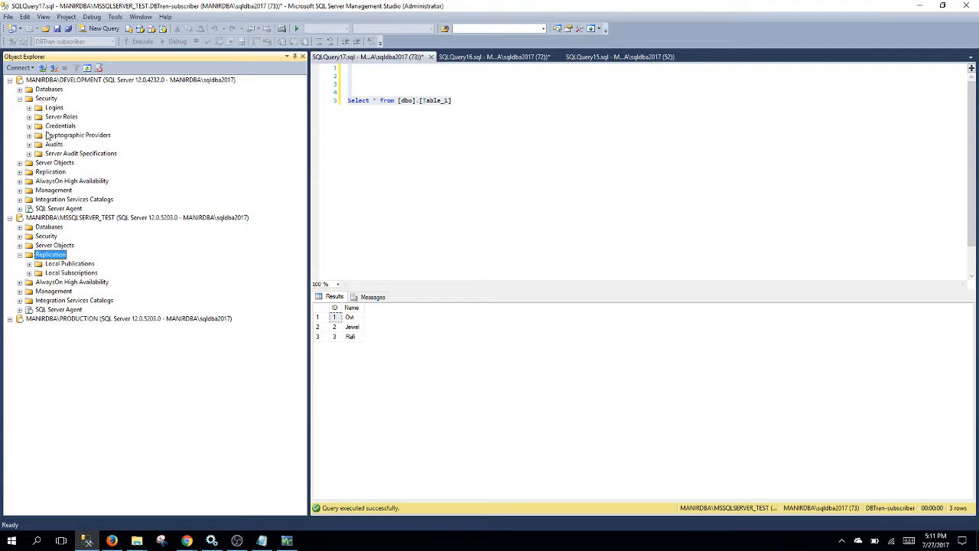
click(19, 98)
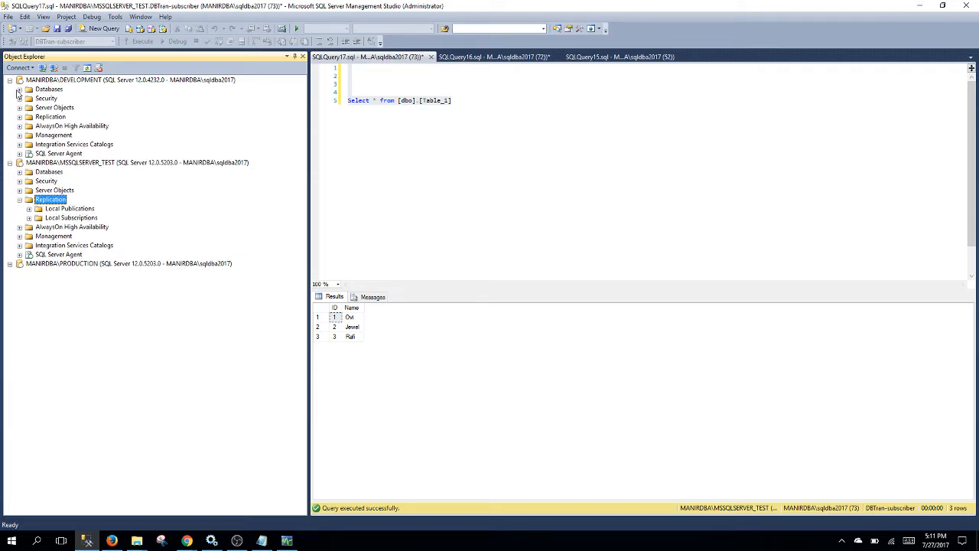
click(19, 88)
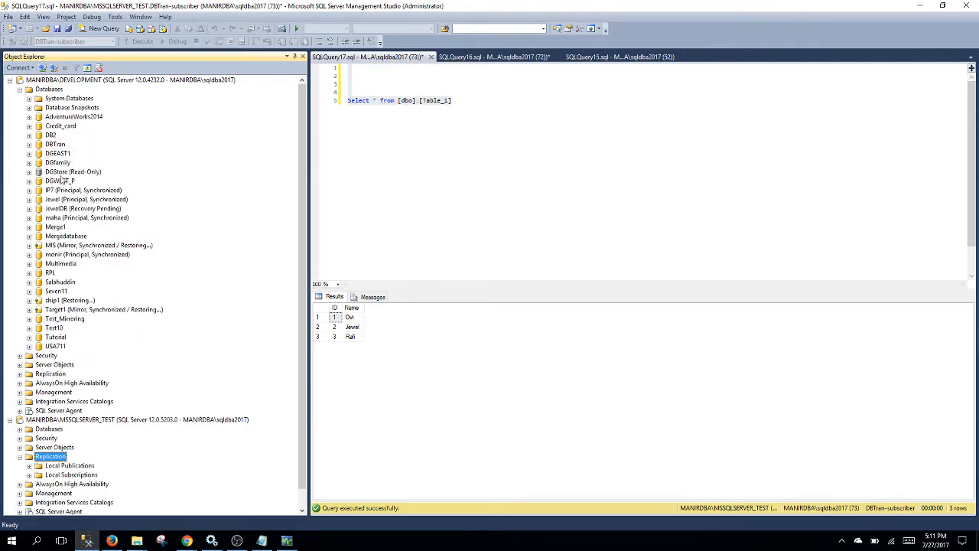
Open dbo.Table_1 of the DBTran database on the DEVELOPMENT instance for row editing.
click(56, 144)
click(29, 144)
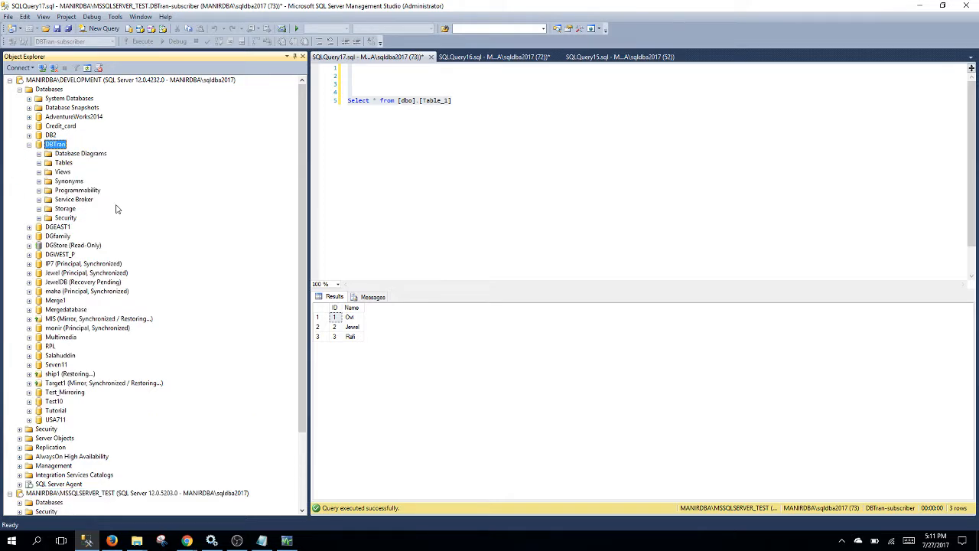
click(39, 163)
click(80, 192)
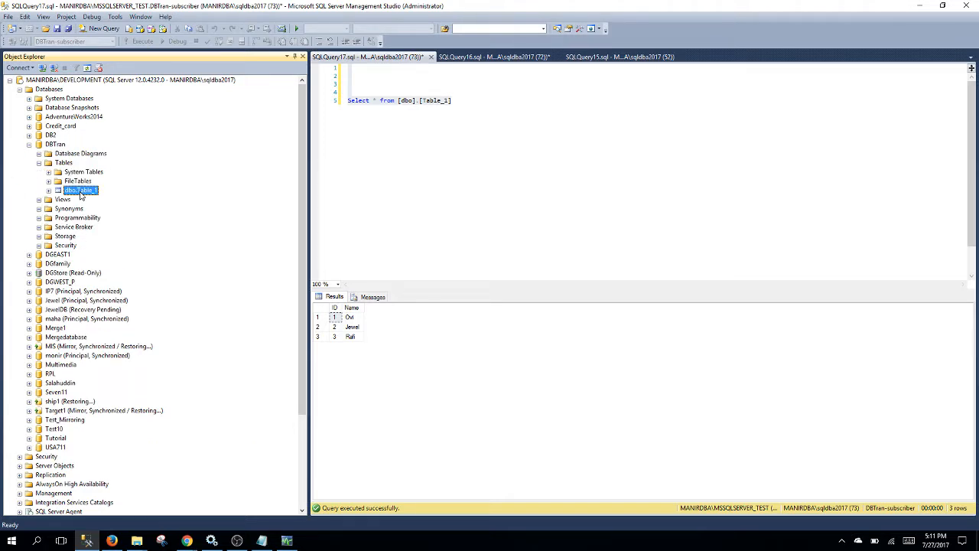
right_click(80, 192)
click(131, 232)
Add two rows to Table_1 with IDs 4 and 5, entering a person's name in each.
click(340, 114)
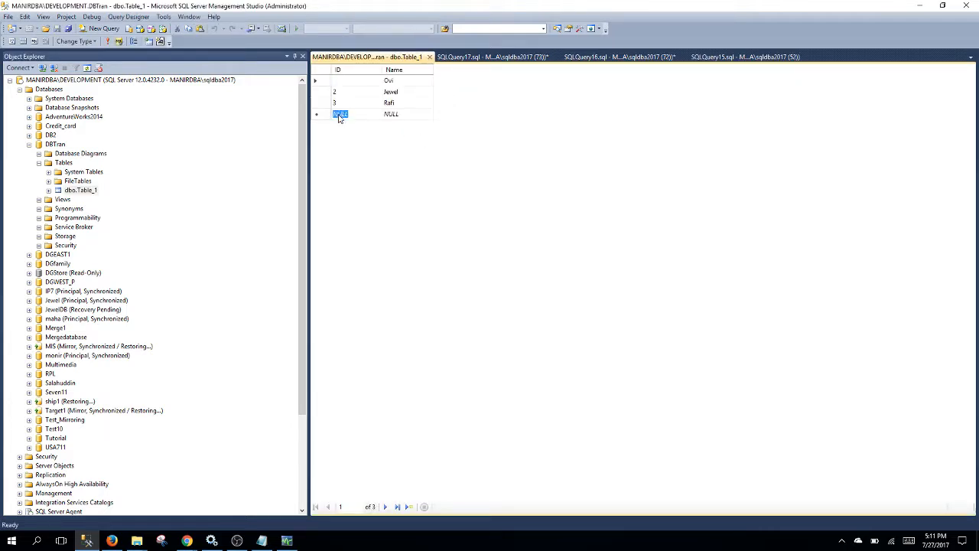
text(4)
key(Tab)
text(H)
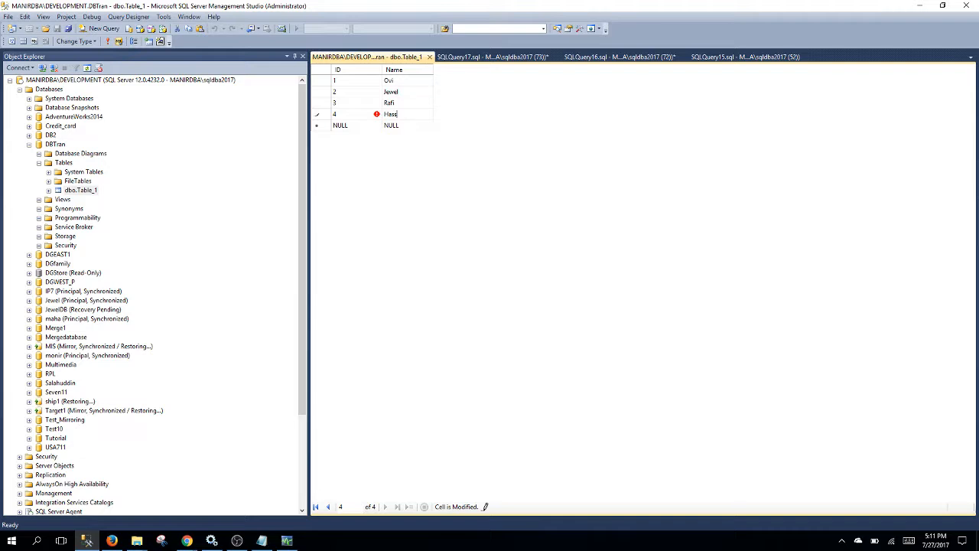
text(assan)
key(Tab)
text(5)
key(Tab)
text(monir)
key(Tab)
Add two more rows with IDs 6 and 7, each with a person's name, and close the table editor.
text(6)
key(Tab)
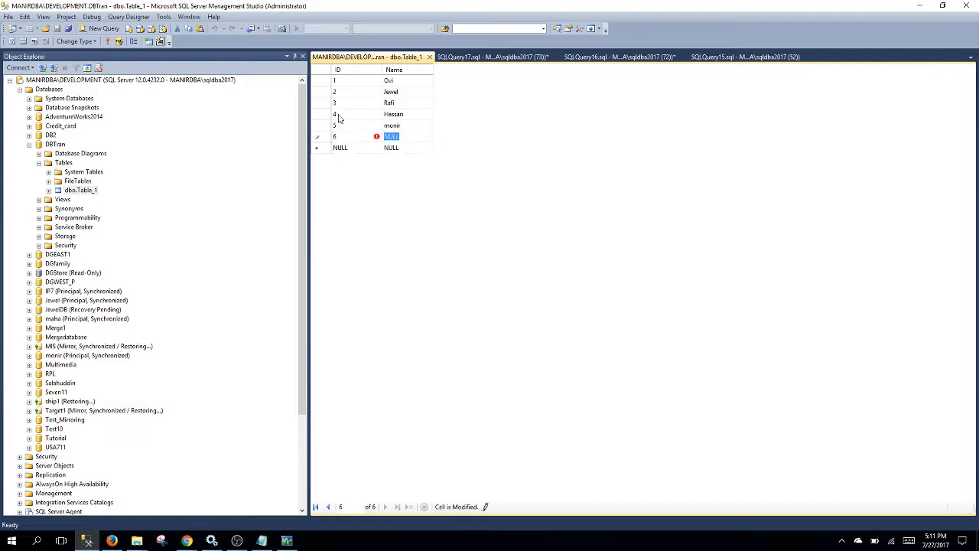
text(A)
text(Asif)
key(Tab)
key(Tab)
key(Left)
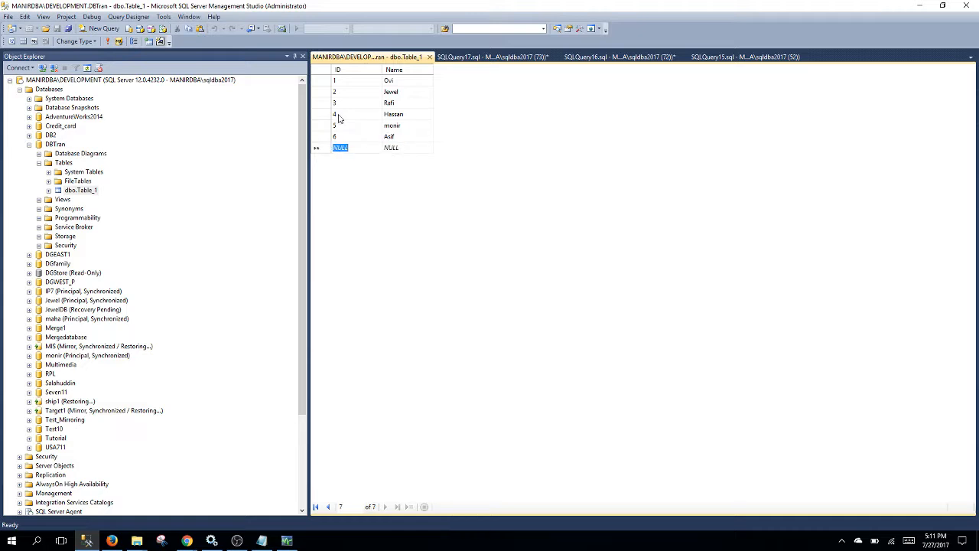
text(7)
key(Tab)
text(S)
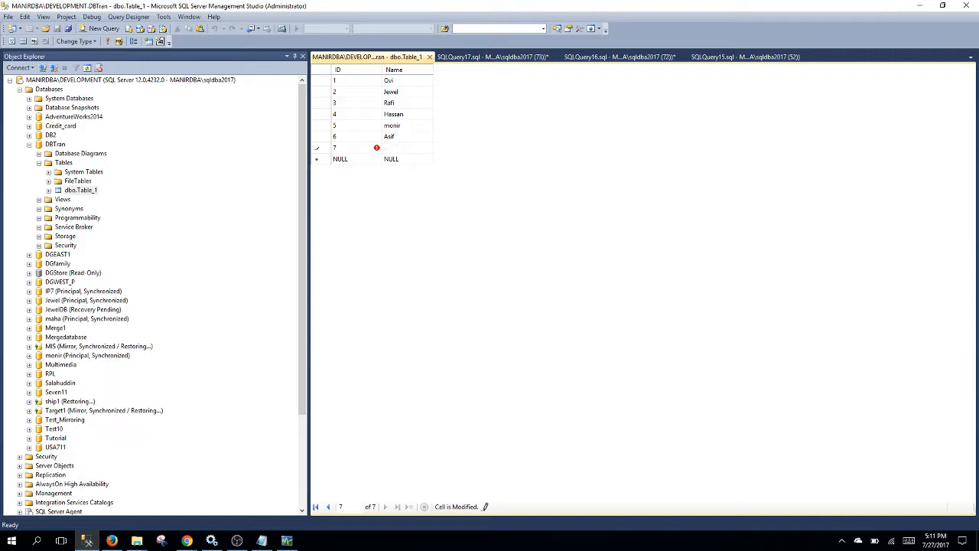
key(Tab)
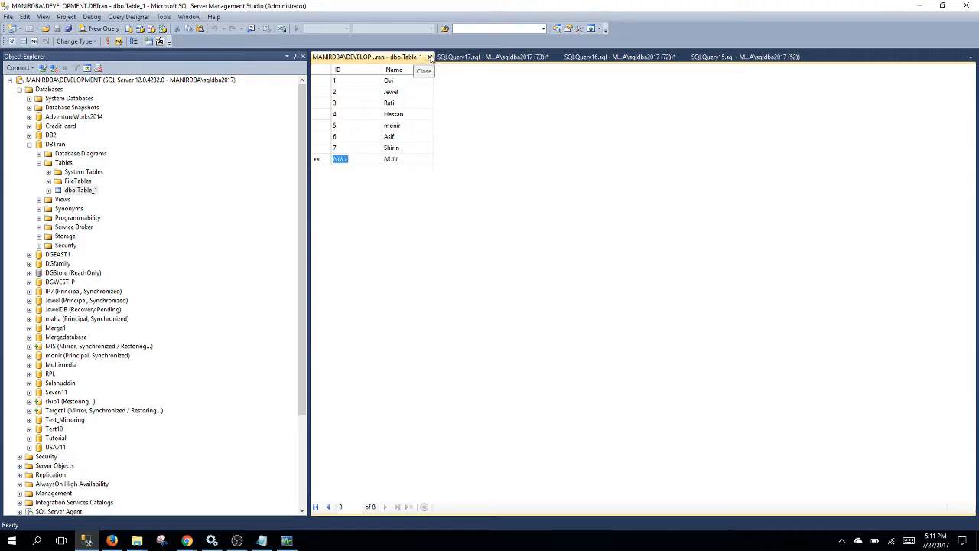
click(429, 57)
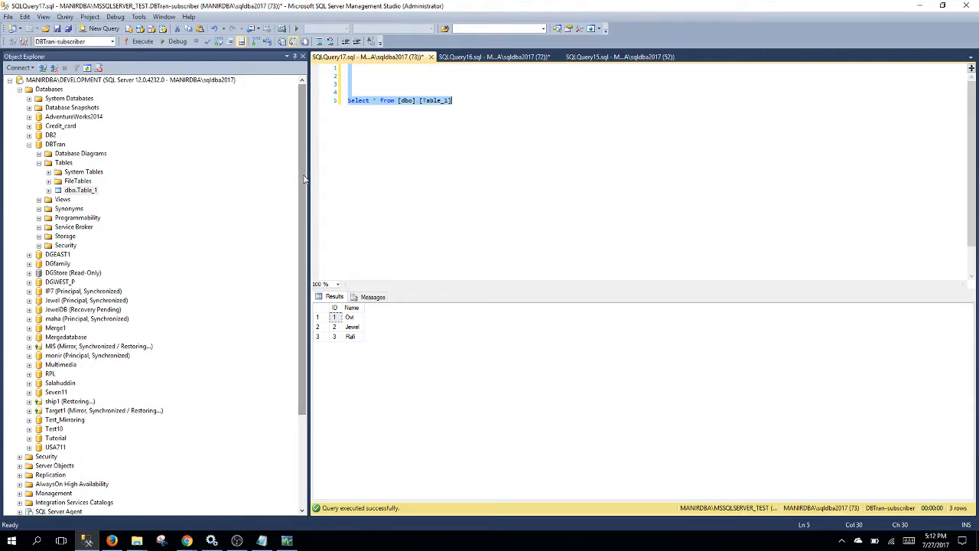
Collapse the DBTran database and refresh the DEVELOPMENT and MSSQLSERVER_TEST instances in the object tree.
click(29, 146)
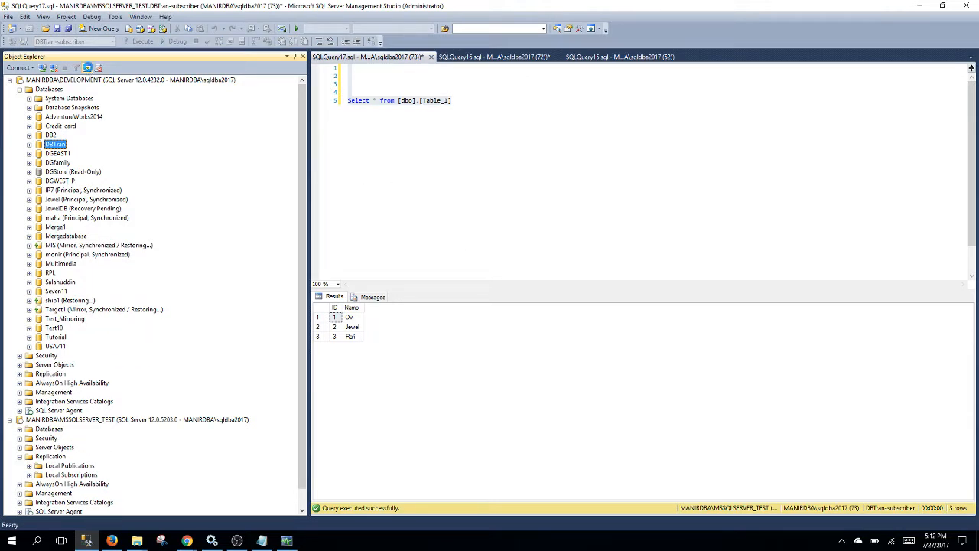
click(76, 80)
click(88, 68)
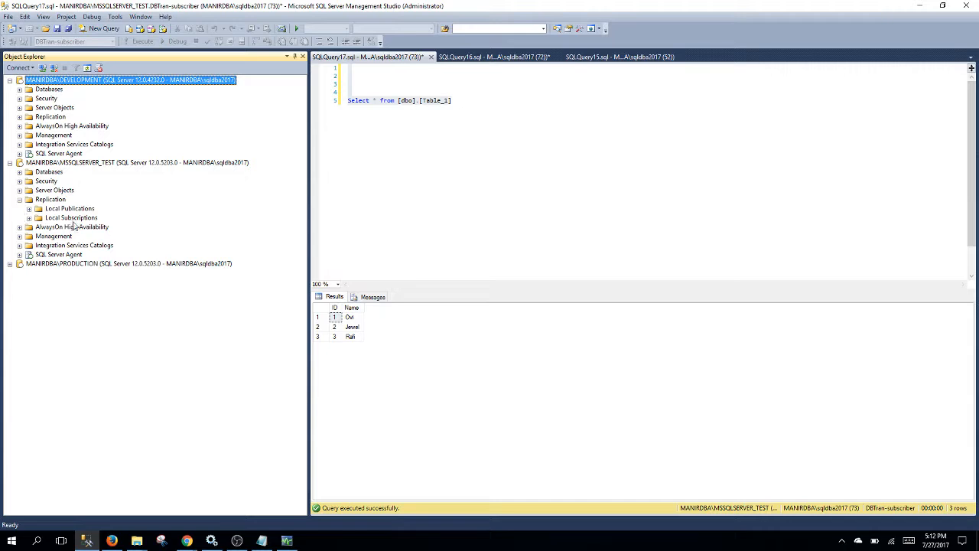
click(50, 201)
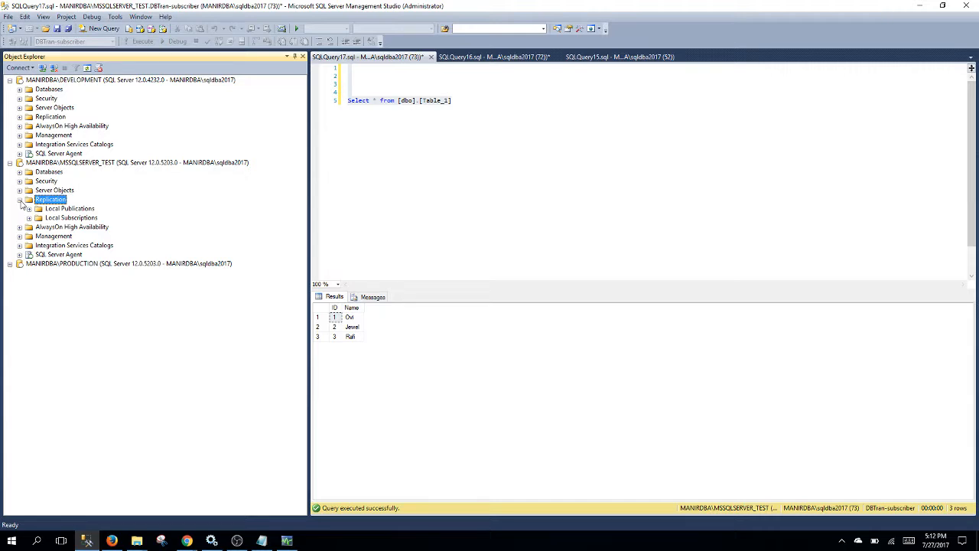
click(69, 163)
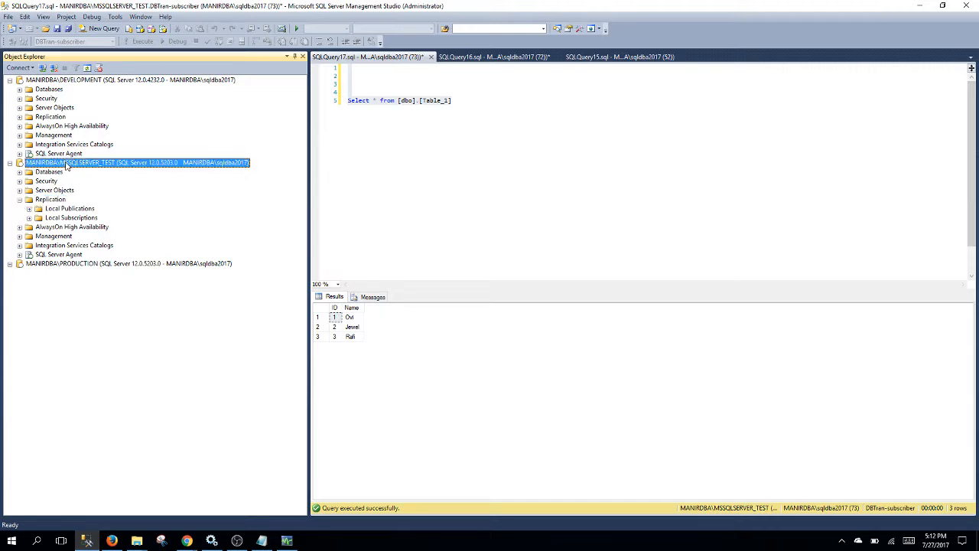
click(88, 67)
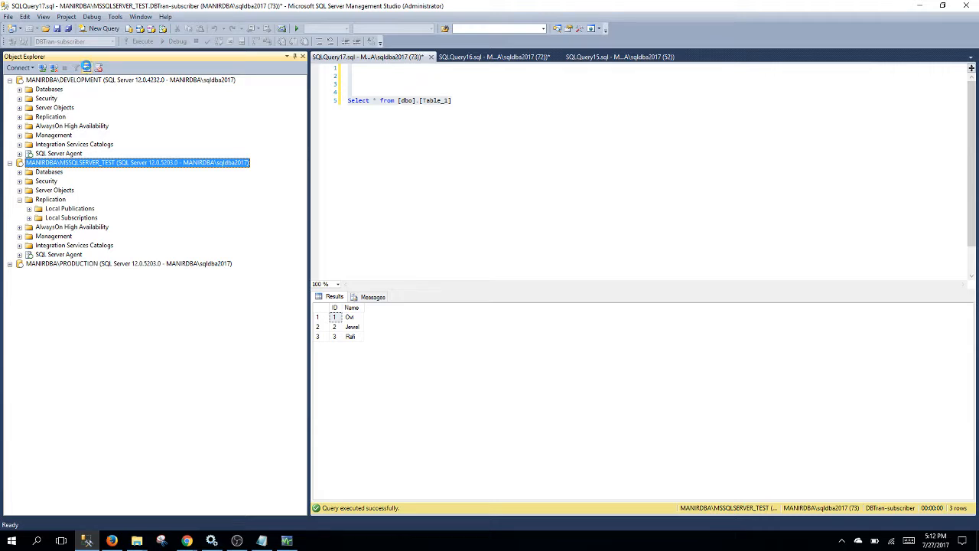
Run "Select * from [dbo].[Table_1]" in a new query on the DBTran-subscriber database of MSSQLSERVER_TEST.
click(20, 172)
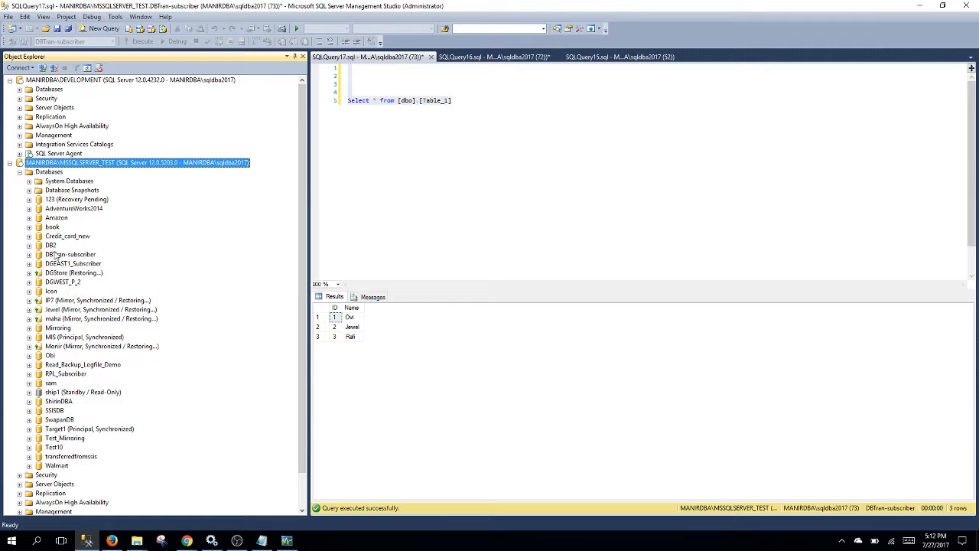
click(57, 256)
click(103, 29)
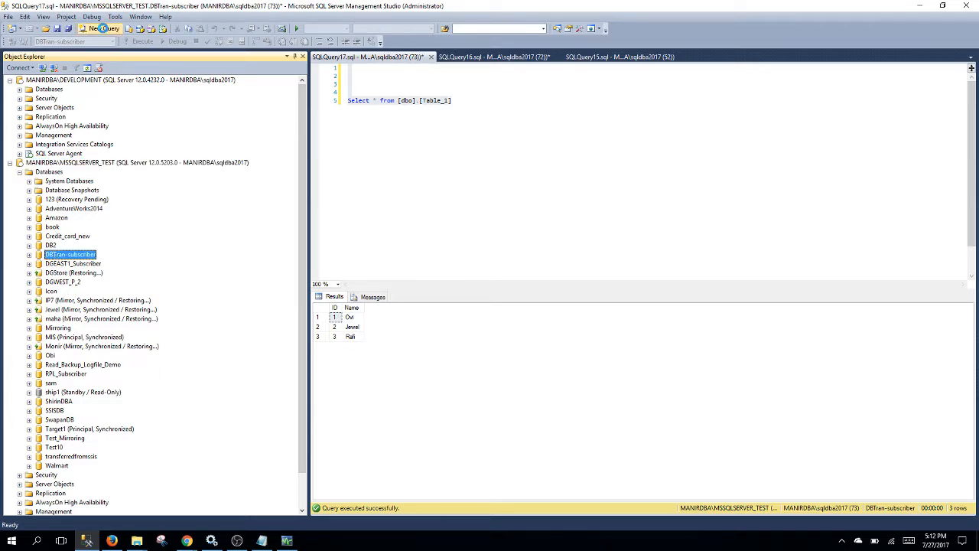
text(Select * from [dbo].[Table_1])
key(ctrl+a)
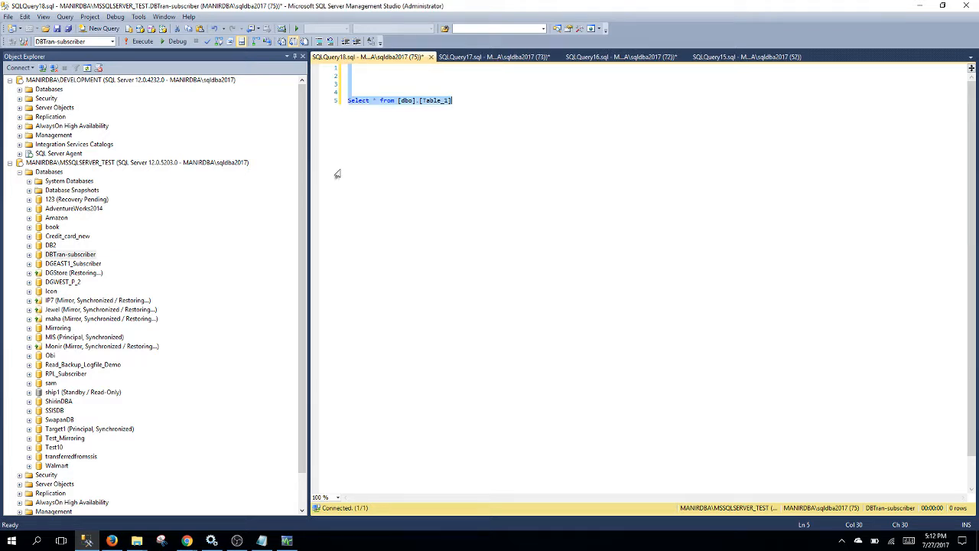
click(139, 41)
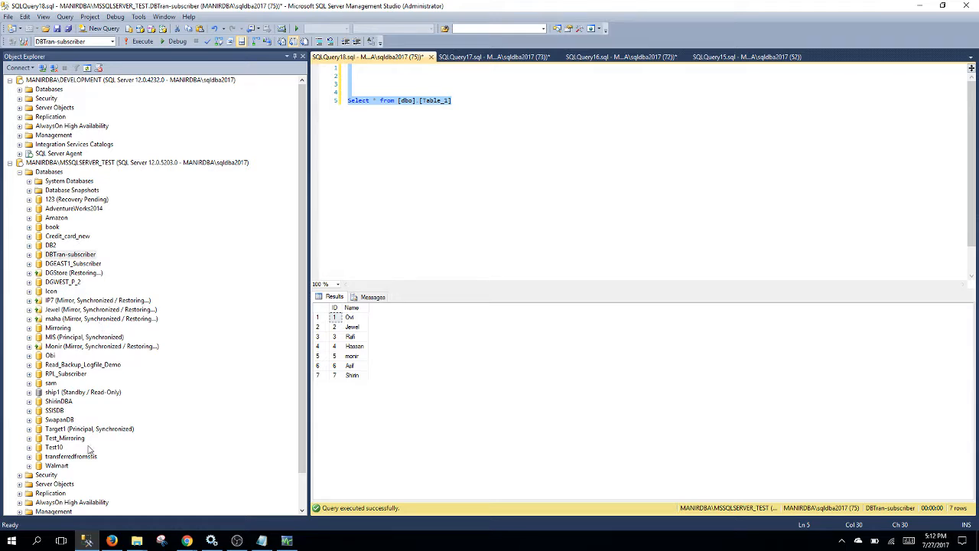
Collapse the MSSQLSERVER_TEST databases, launch Replication Monitor from that instance's Replication folder and maximize its window.
click(20, 172)
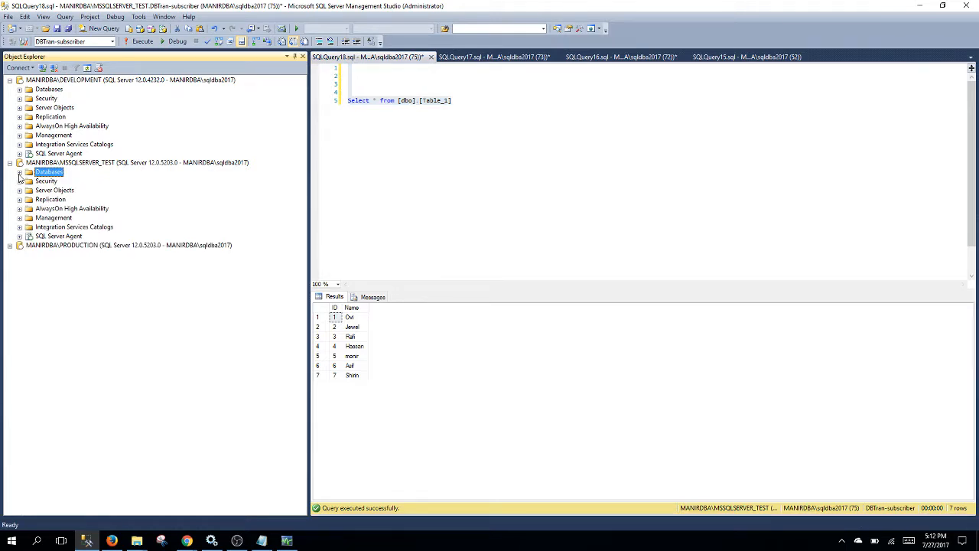
click(19, 200)
click(49, 199)
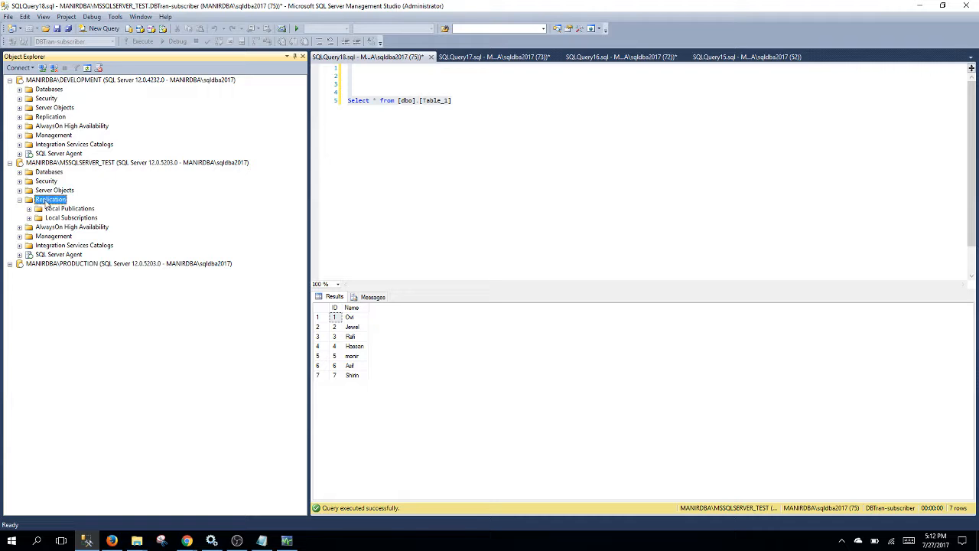
right_click(47, 200)
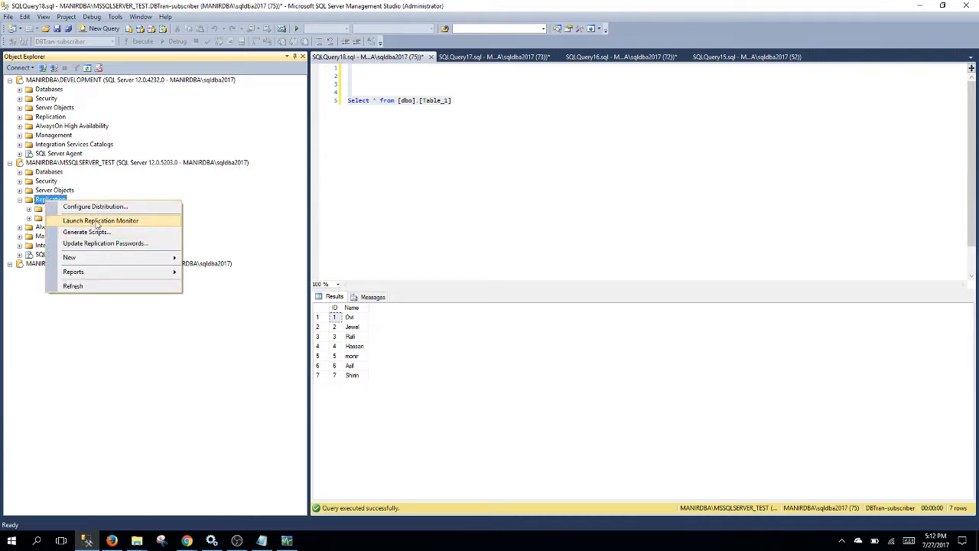
click(136, 221)
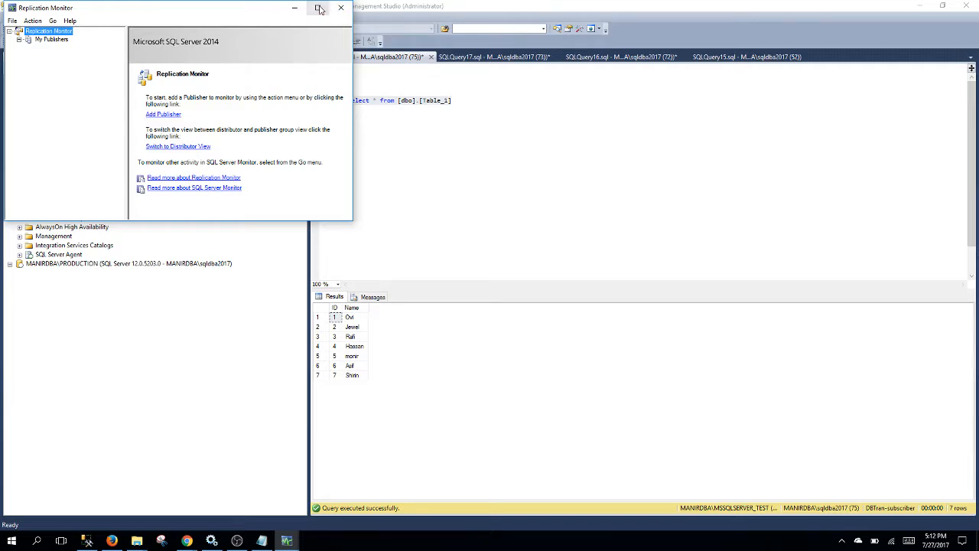
click(317, 7)
Display the snapshot agents of the DEVELOPMENT publisher and check the agent for the DBTran1 publication.
click(35, 37)
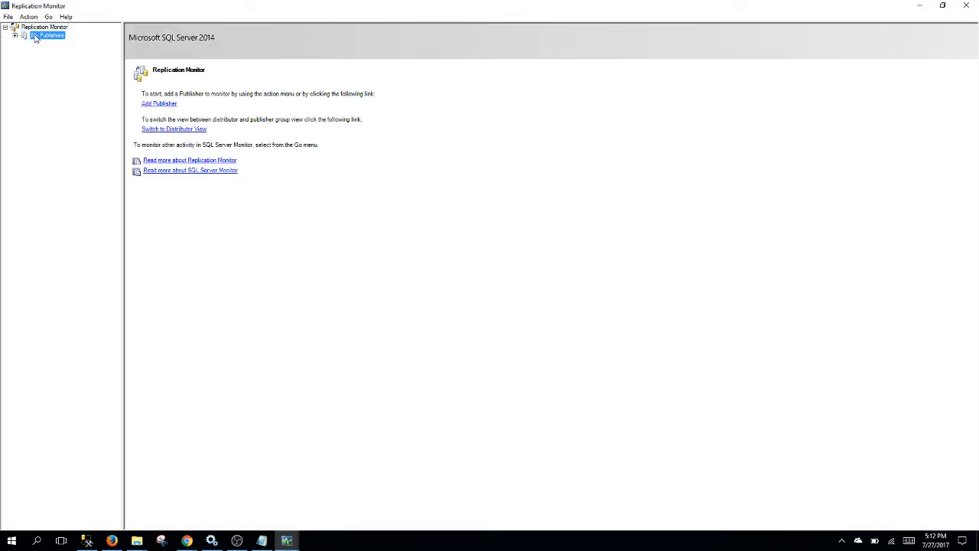
click(16, 36)
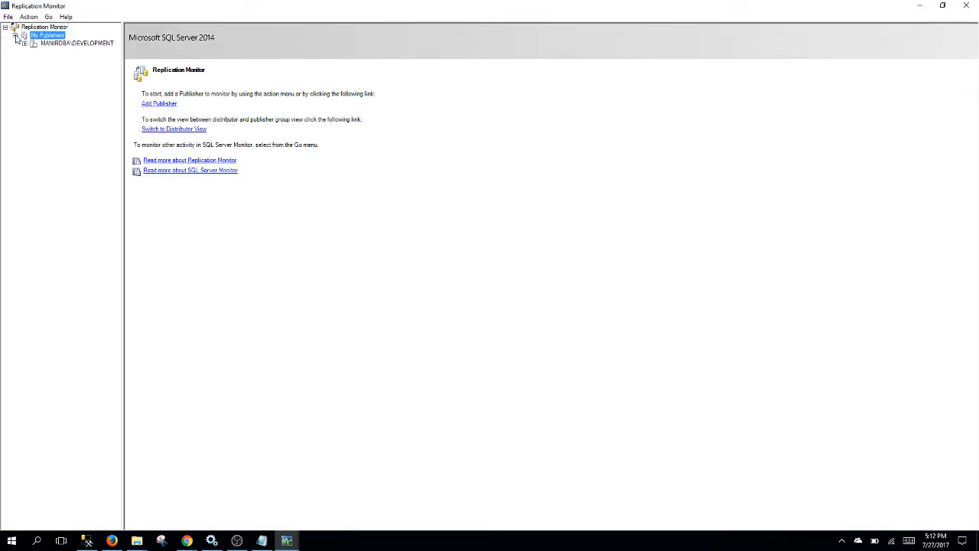
click(66, 42)
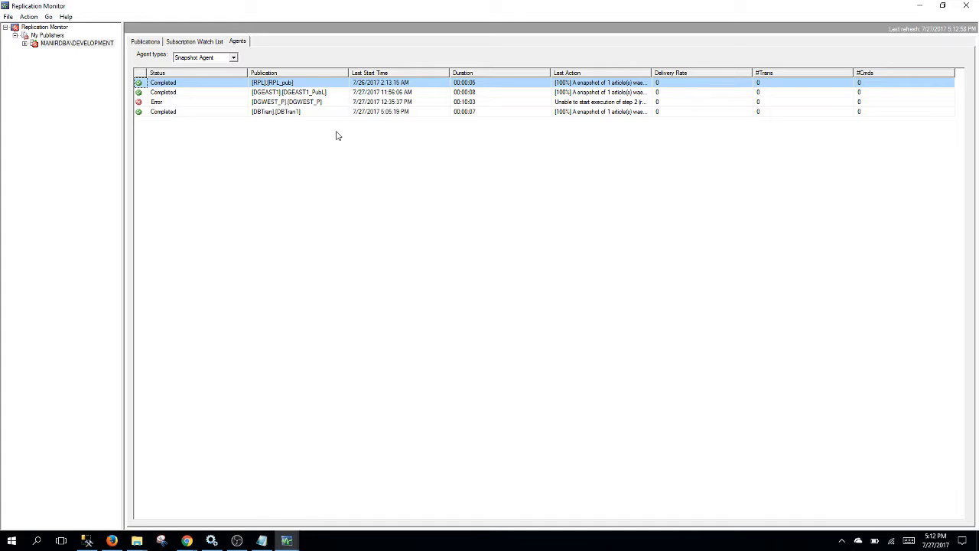
click(270, 115)
Review the status and subscriptions of the DEVELOPMENT publications, comparing DBTran1, DGWEST_P and RPL_pub.
click(145, 41)
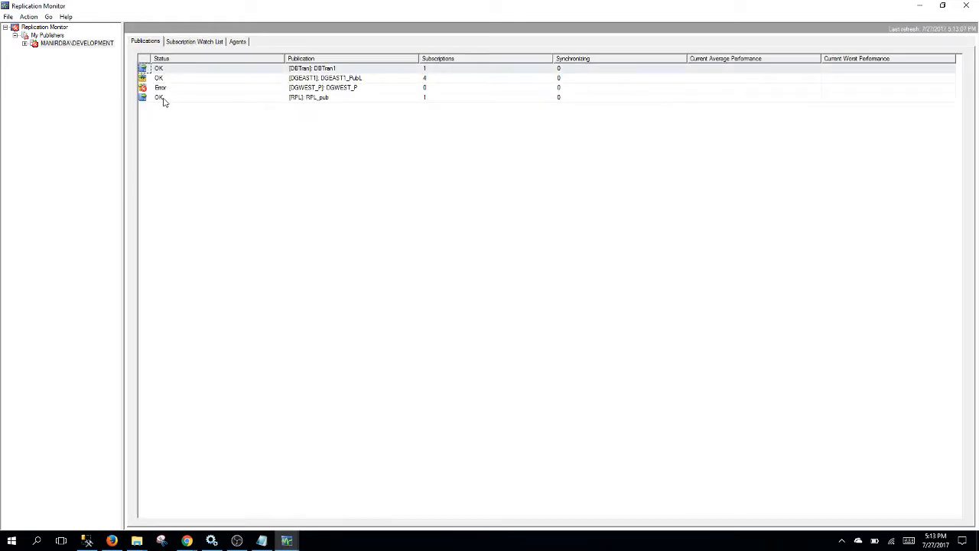
click(309, 90)
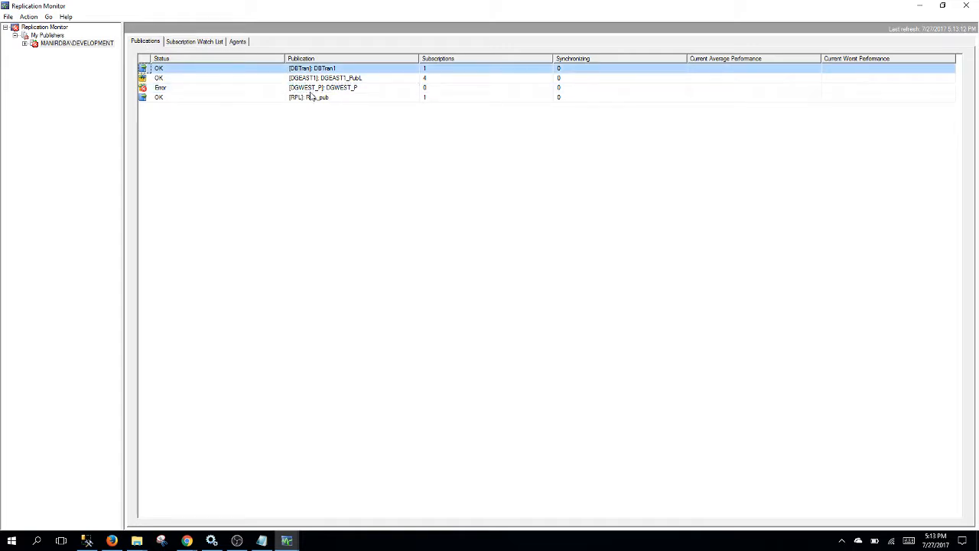
click(175, 90)
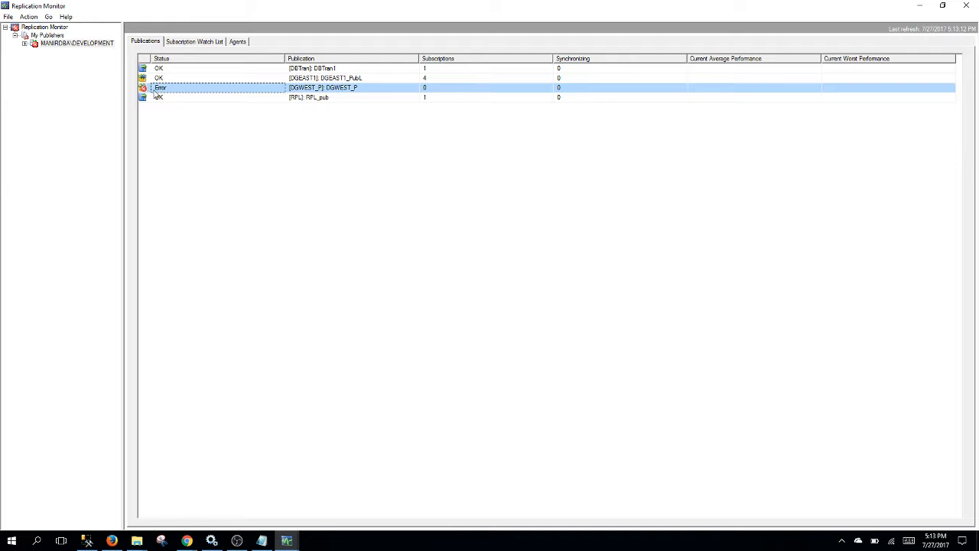
click(166, 99)
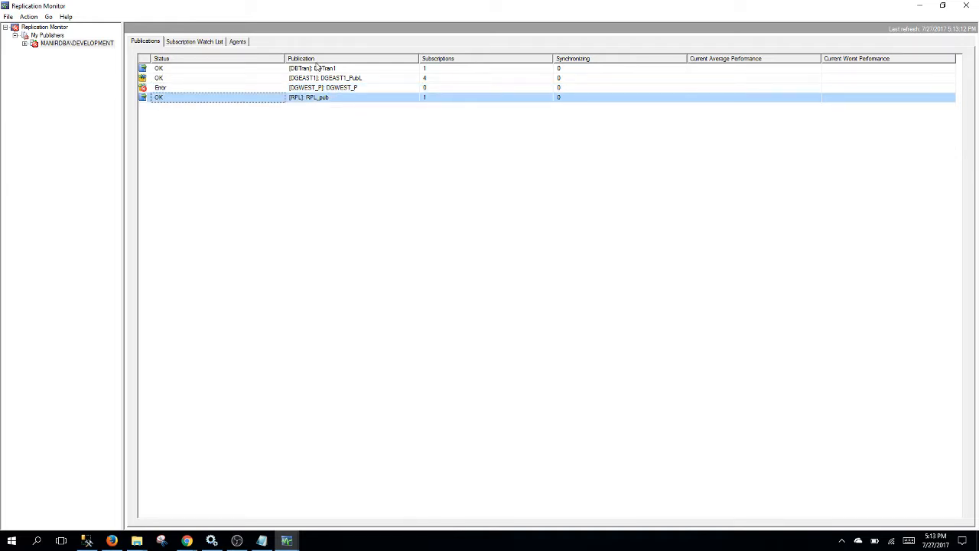
click(168, 70)
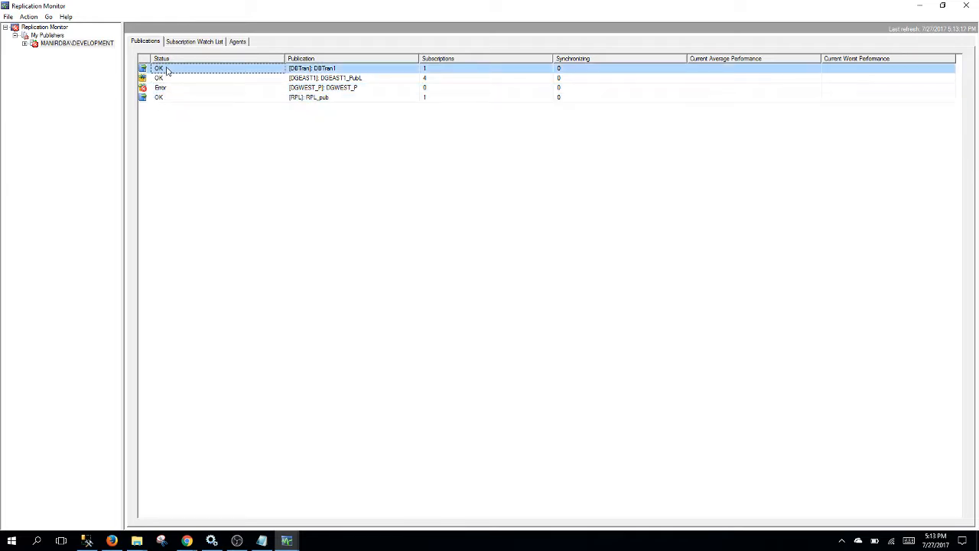
click(321, 88)
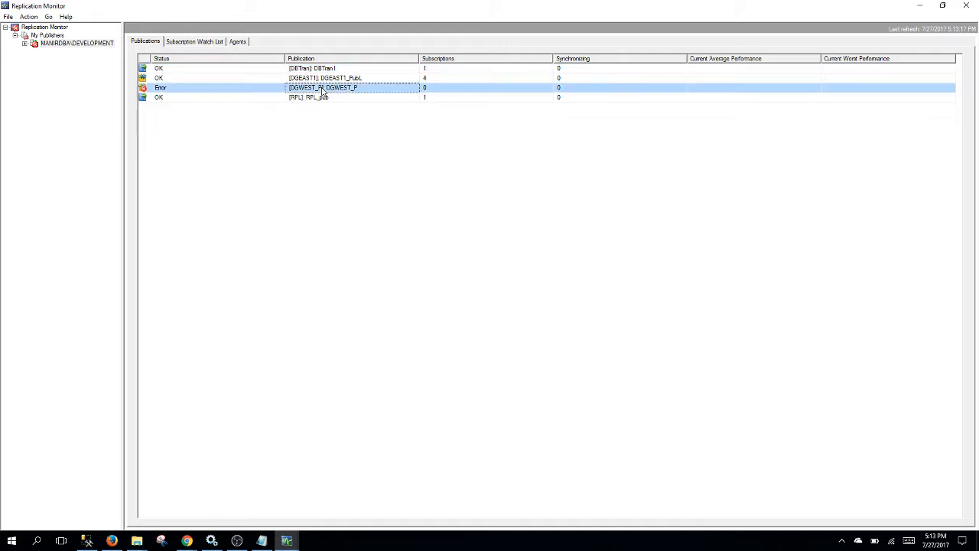
click(170, 70)
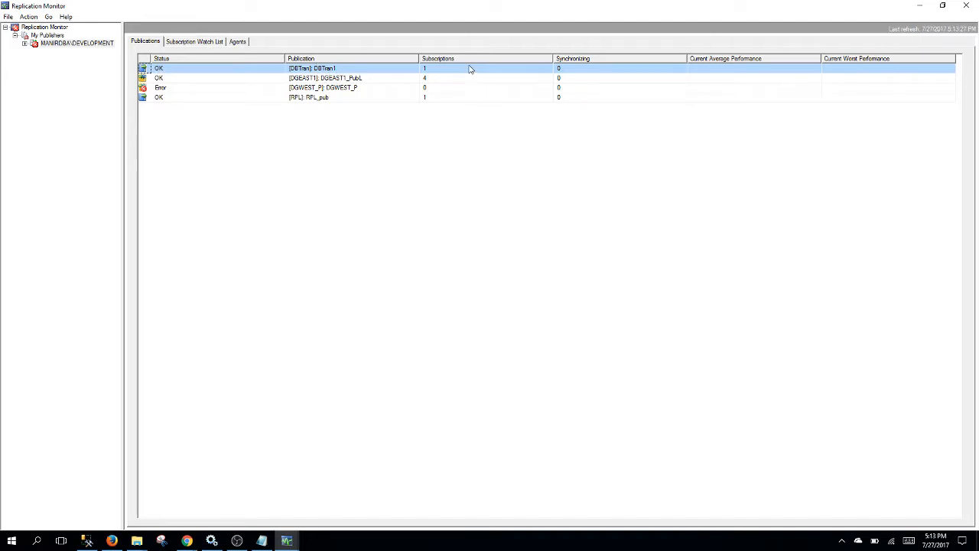
click(430, 70)
Check the DBTran1 subscription's performance, latency and last synchronization in the watch list, and return to the agents overview.
click(190, 42)
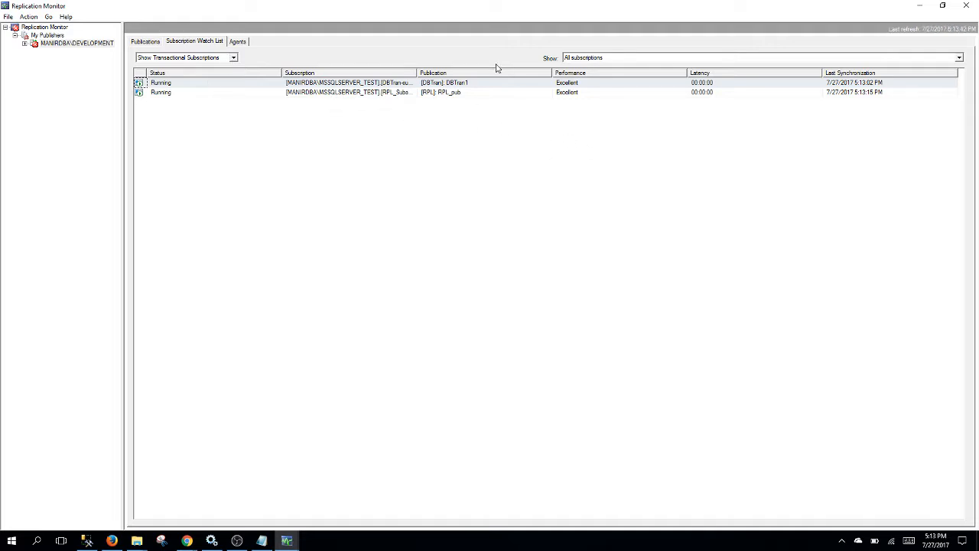
click(445, 84)
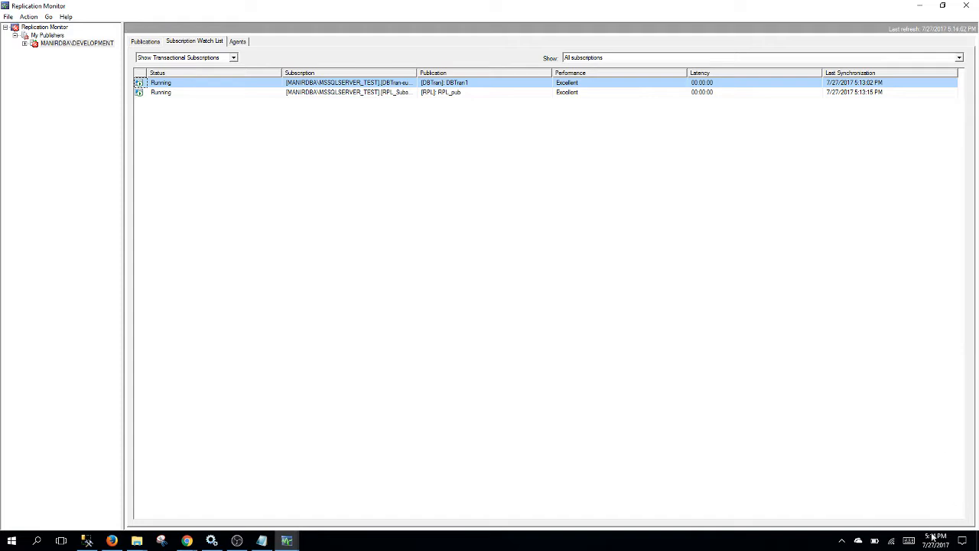
mouse_move(936, 539)
click(237, 42)
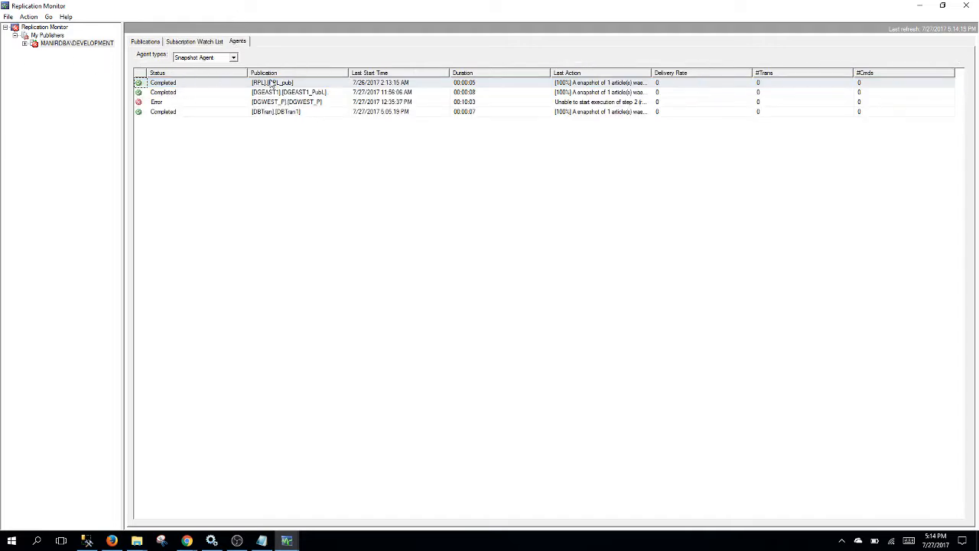
Check the last snapshot action of the DBTran1 agent, and minimize Replication Monitor and SQL Server Management Studio to reach the desktop.
click(283, 112)
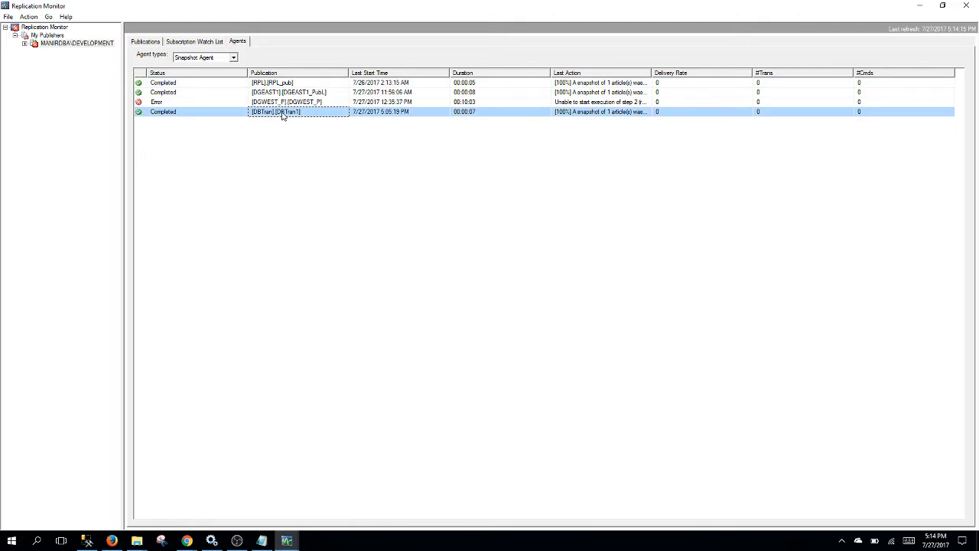
click(631, 113)
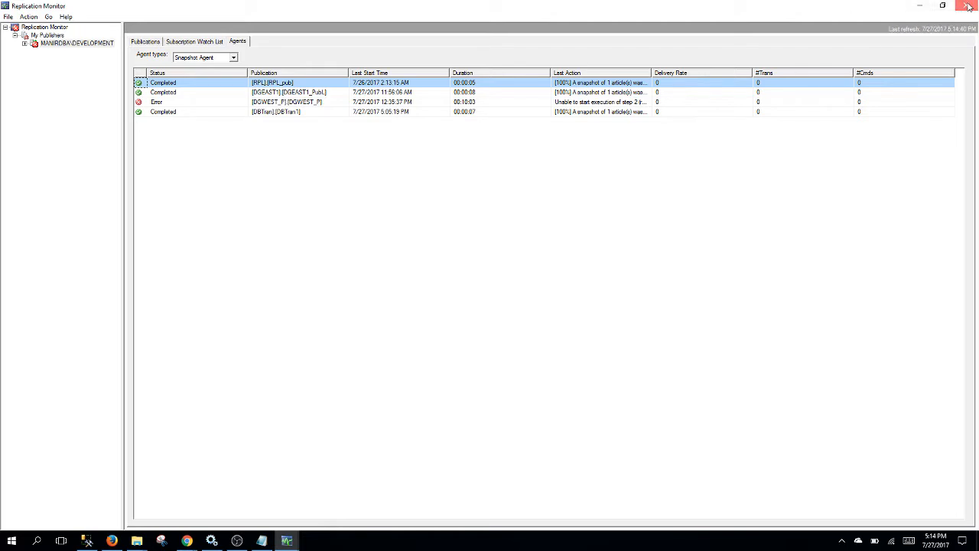
click(923, 6)
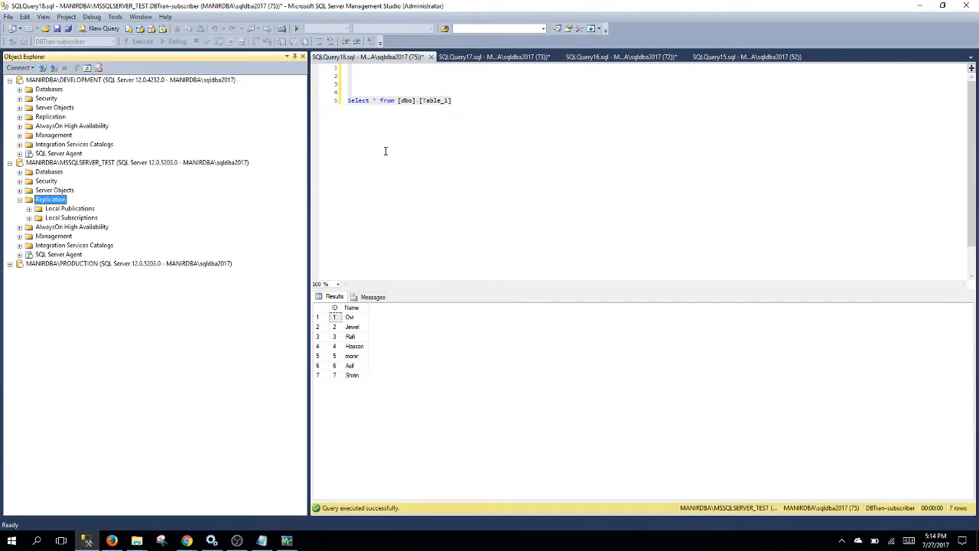
key(ctrl+s)
click(453, 270)
click(918, 5)
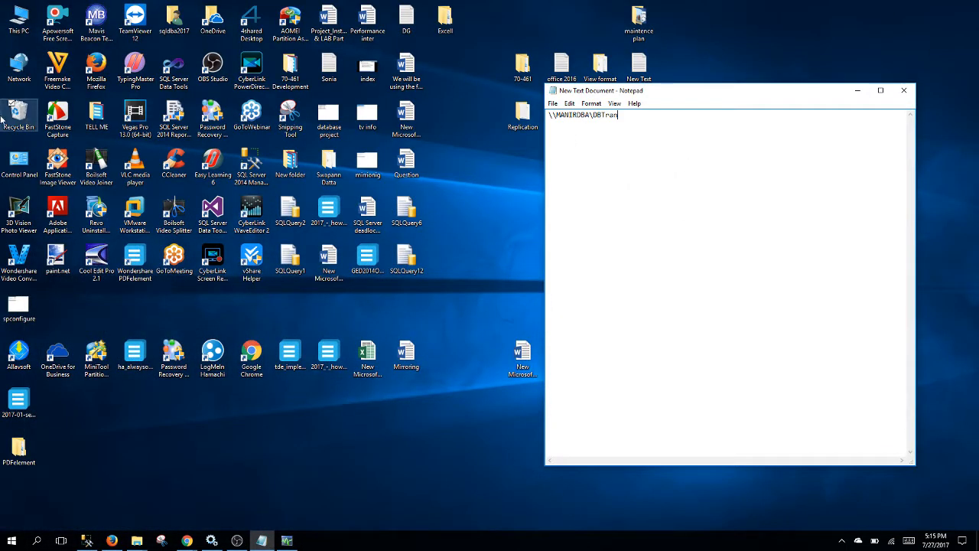
Switch to File Explorer in a maximized window and browse to File Server\Replication on the DBA (H:) drive.
double_click(17, 23)
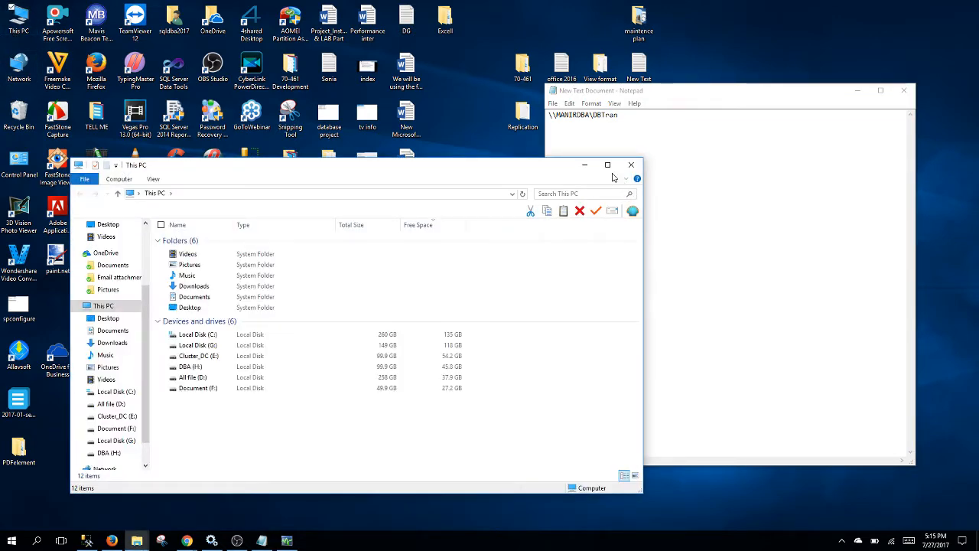
click(608, 165)
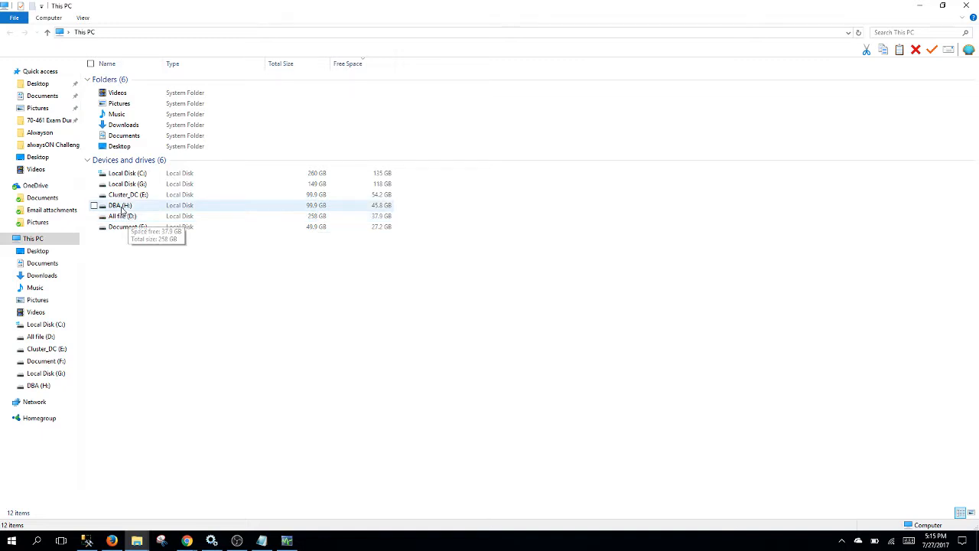
double_click(121, 207)
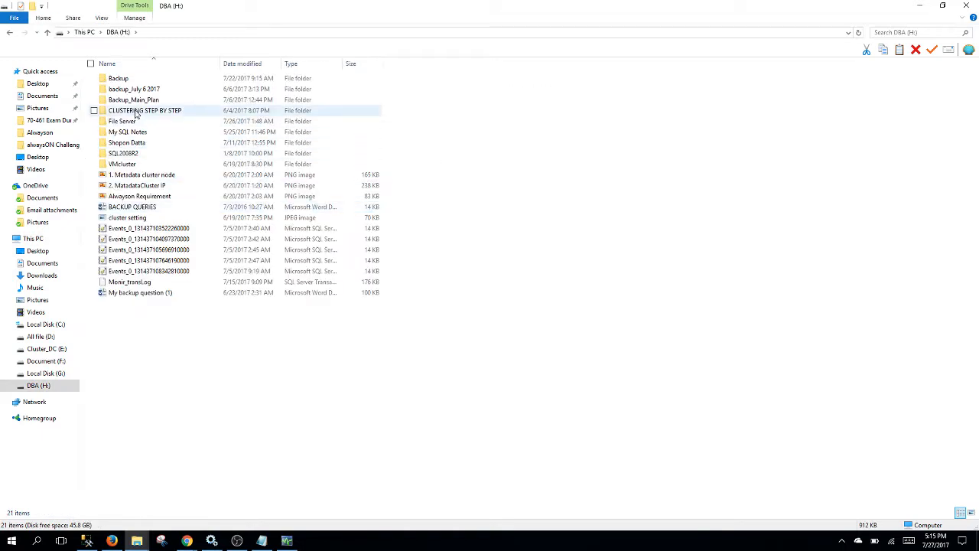
double_click(126, 131)
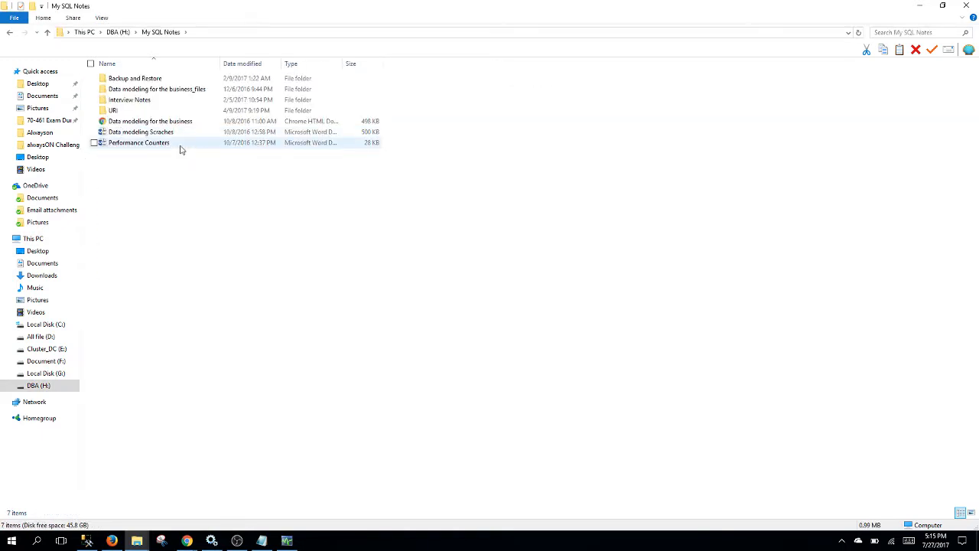
key(alt+Left)
double_click(119, 122)
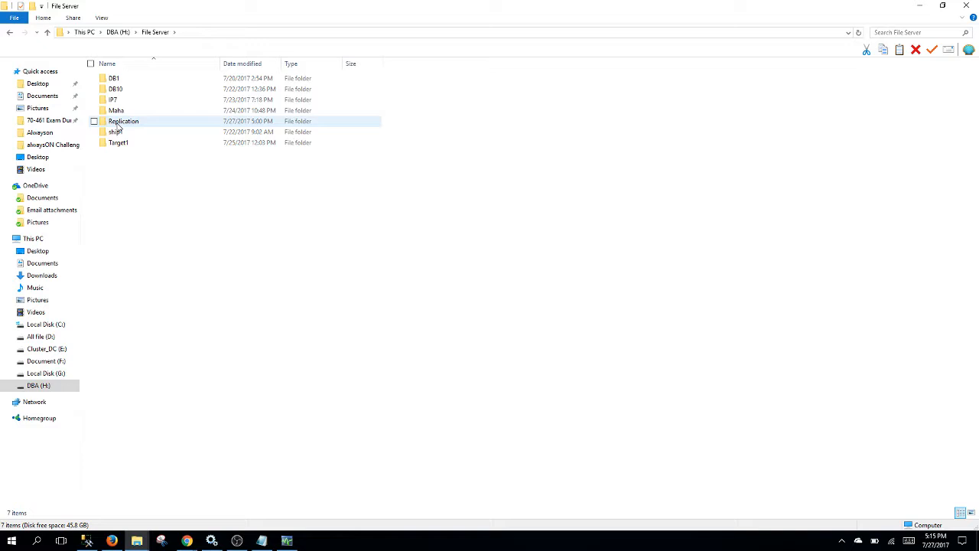
double_click(120, 124)
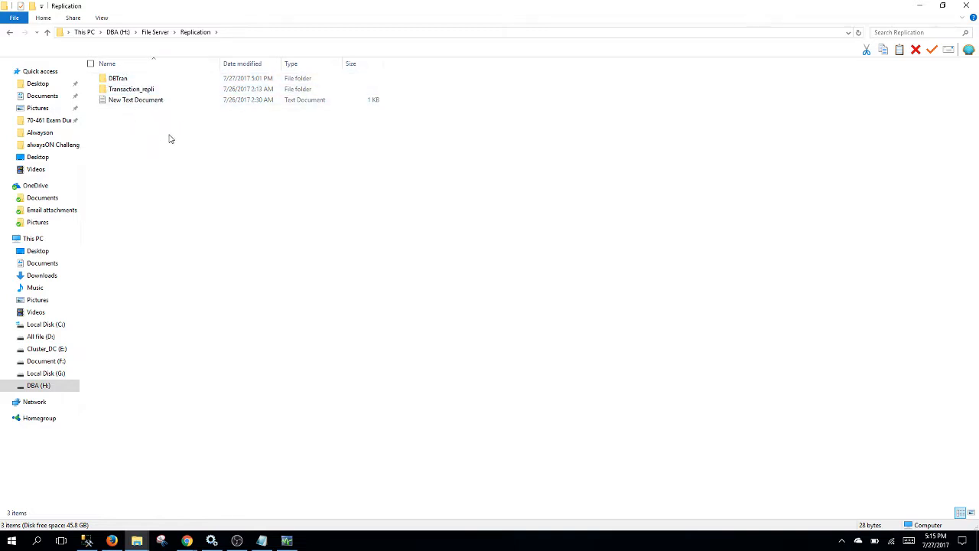
double_click(135, 90)
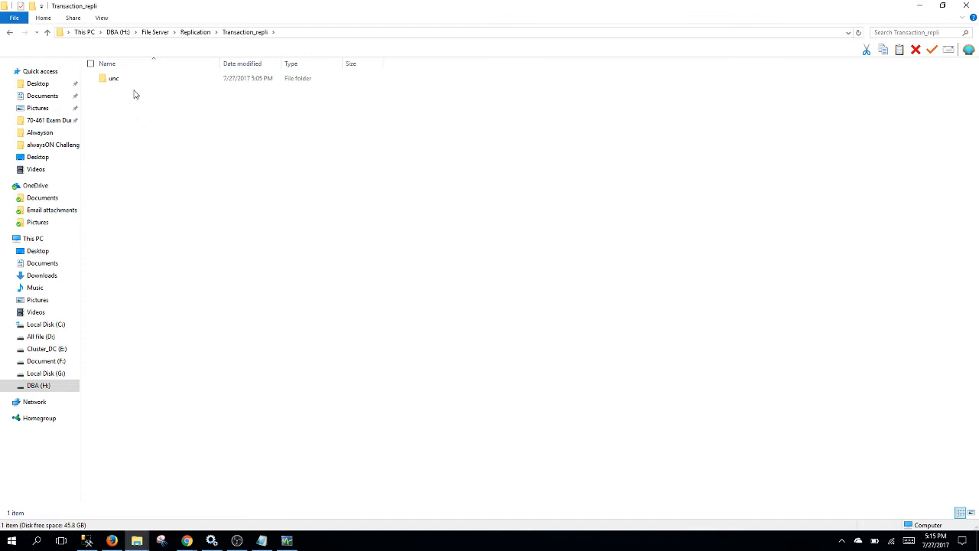
double_click(116, 79)
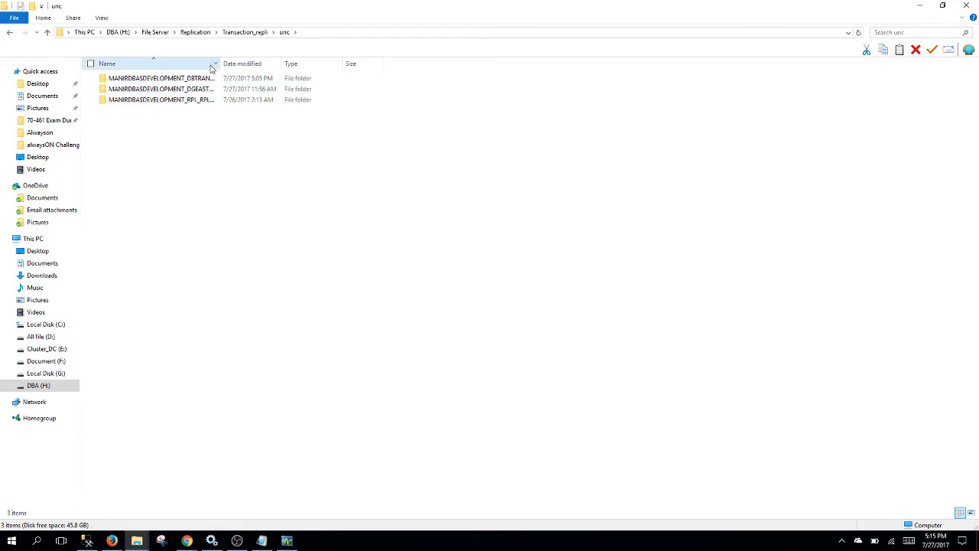
drag(462, 73, 480, 73)
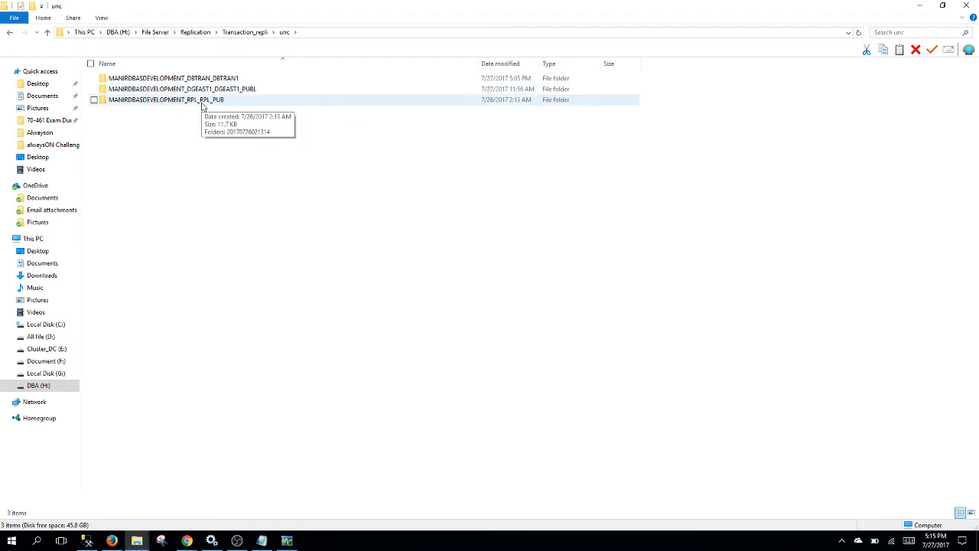
click(207, 80)
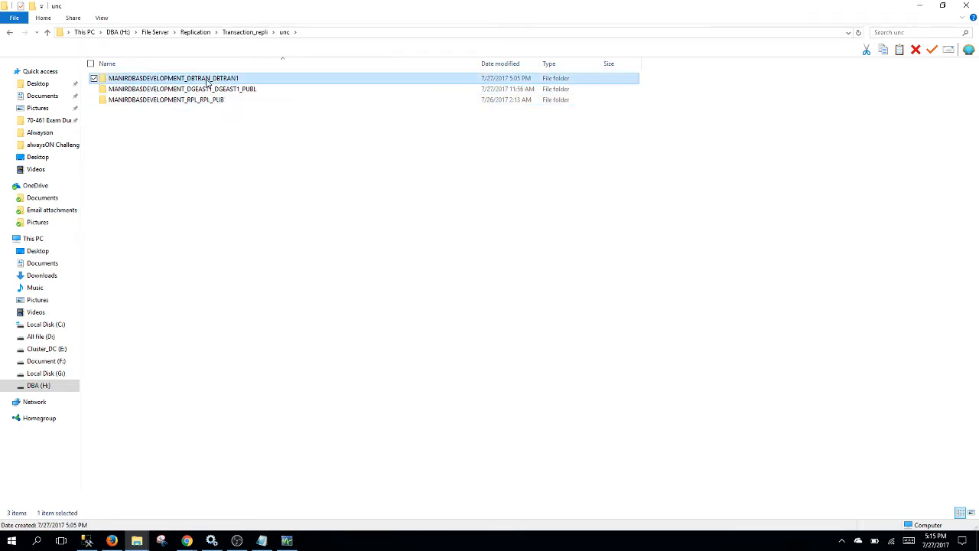
double_click(207, 81)
double_click(145, 80)
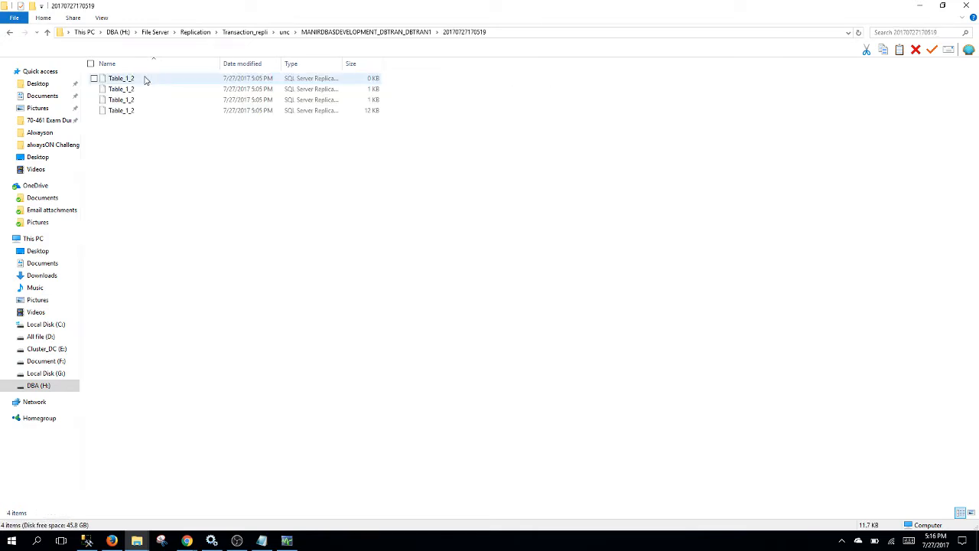
Examine the file types and details of the Table_1_2 snapshot files generated for the DBTran1 publication.
drag(117, 157, 316, 67)
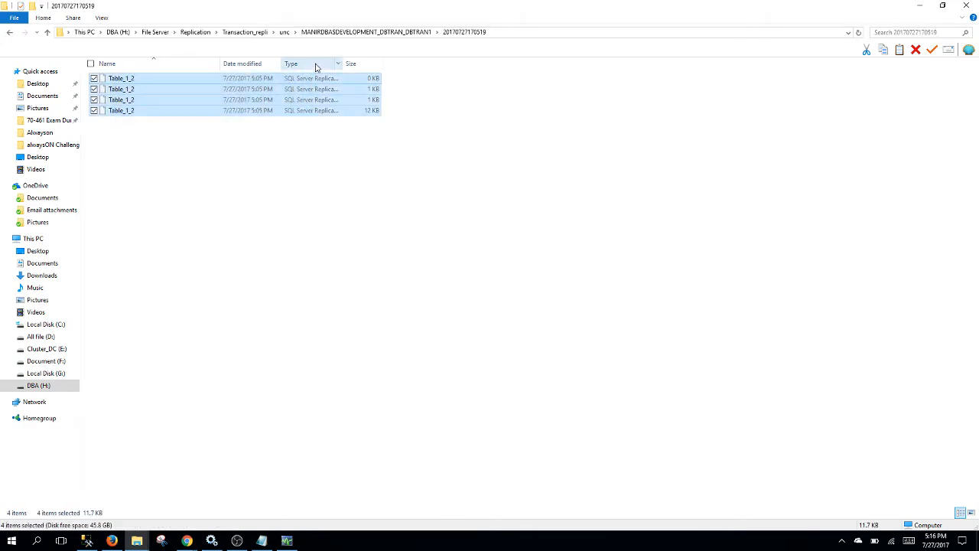
click(274, 226)
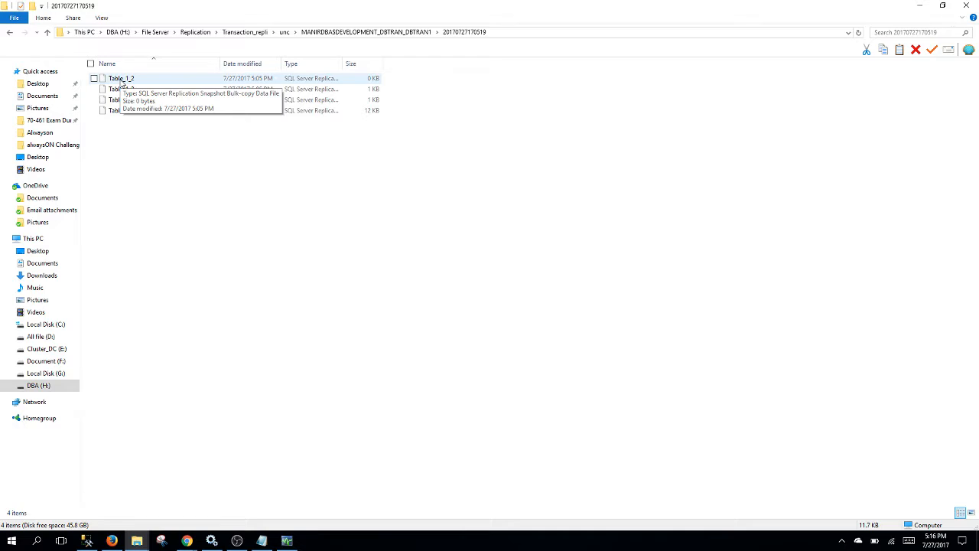
mouse_move(141, 91)
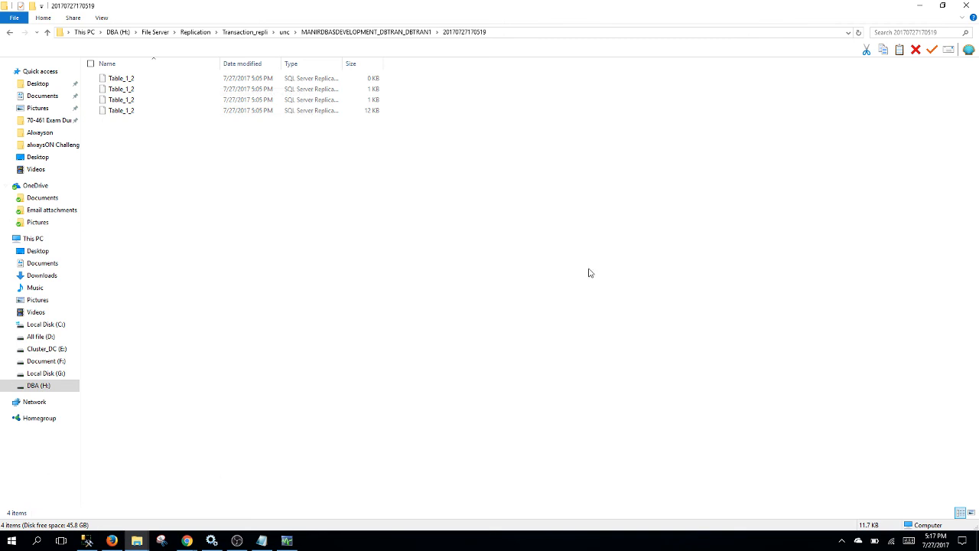
click(288, 543)
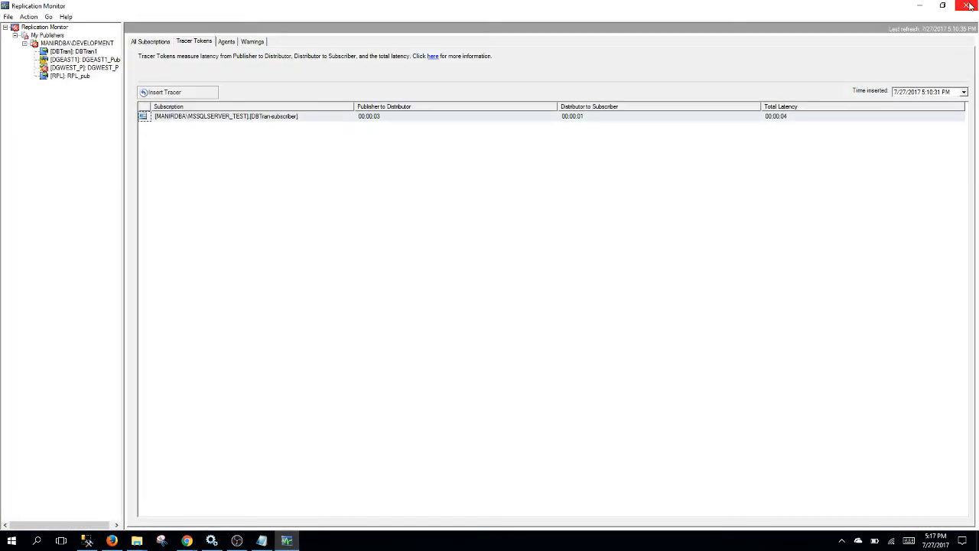
click(916, 7)
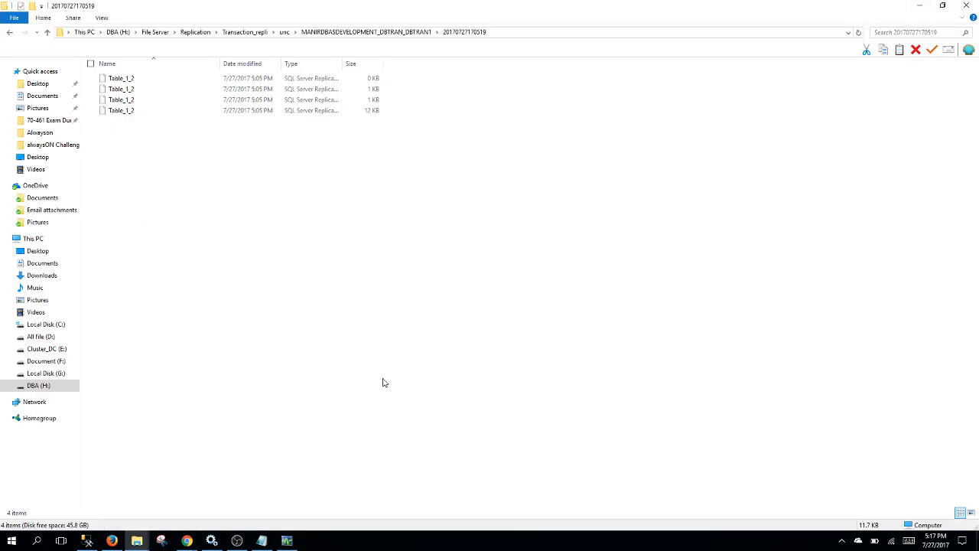
click(237, 541)
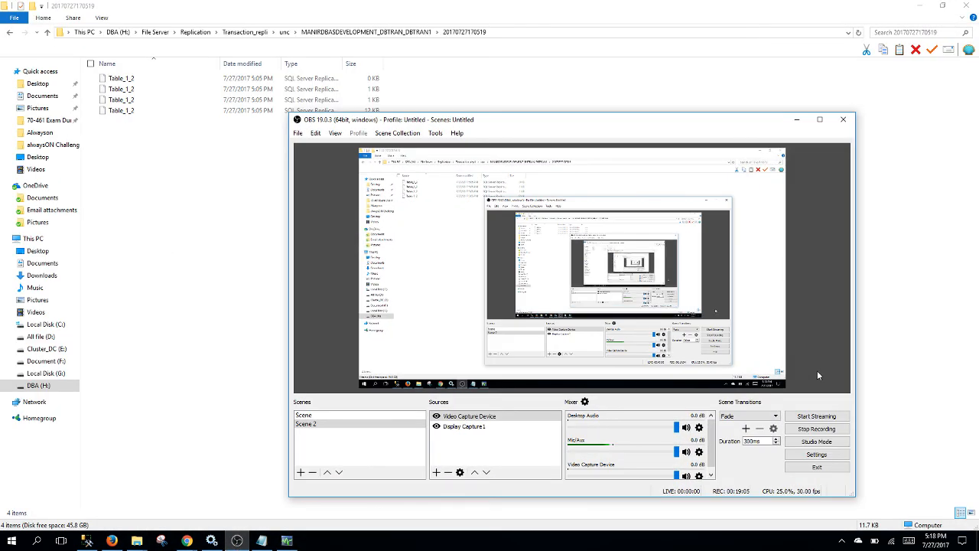